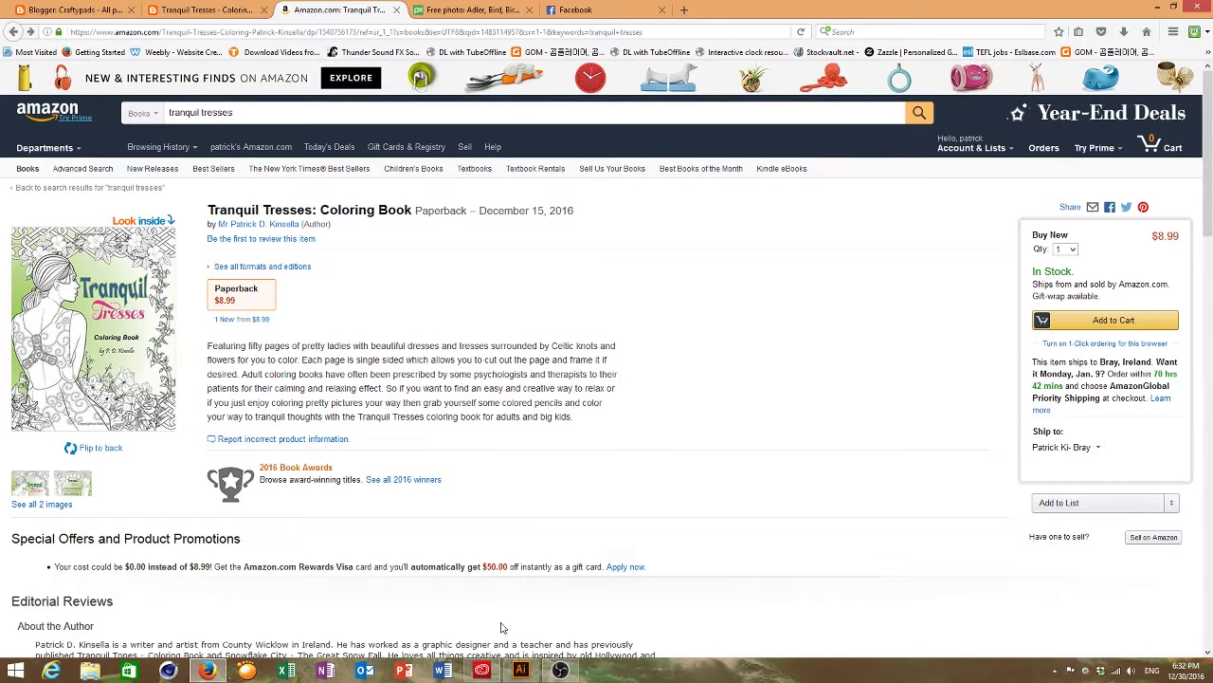
Step: Switch to Adobe Illustrator and make the reference photo on Layer 1 visible
{"action": "left_click", "coordinate": [522, 670]}
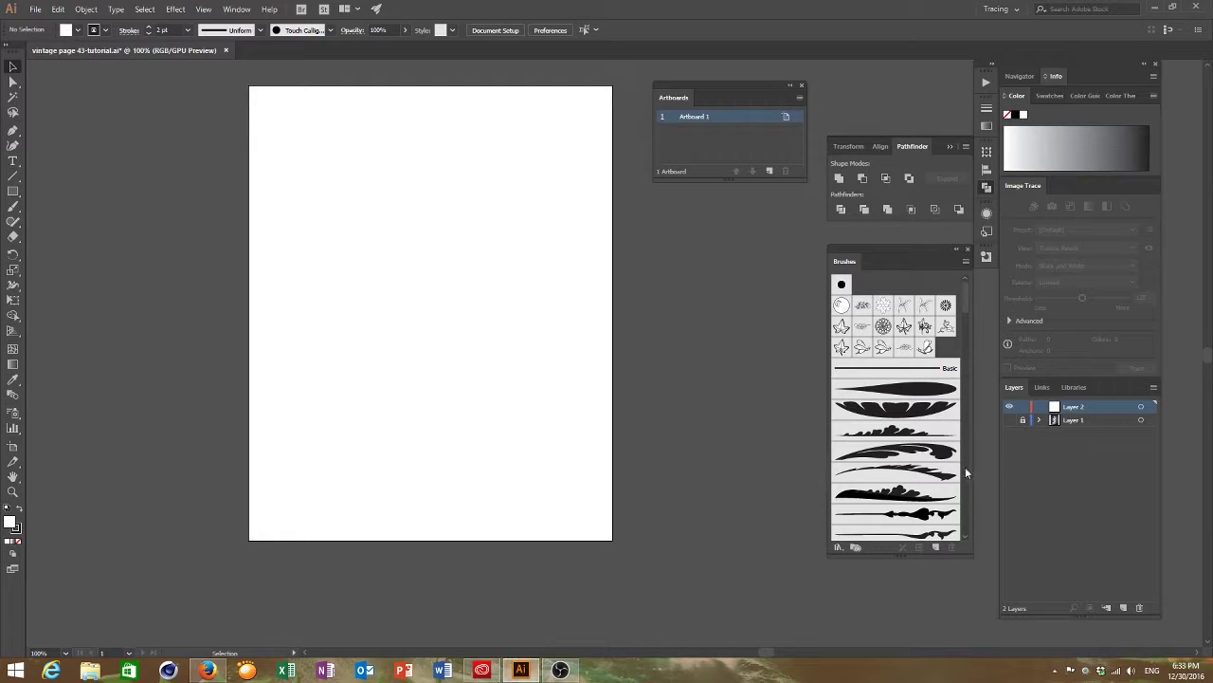
{"action": "left_click", "coordinate": [1008, 420]}
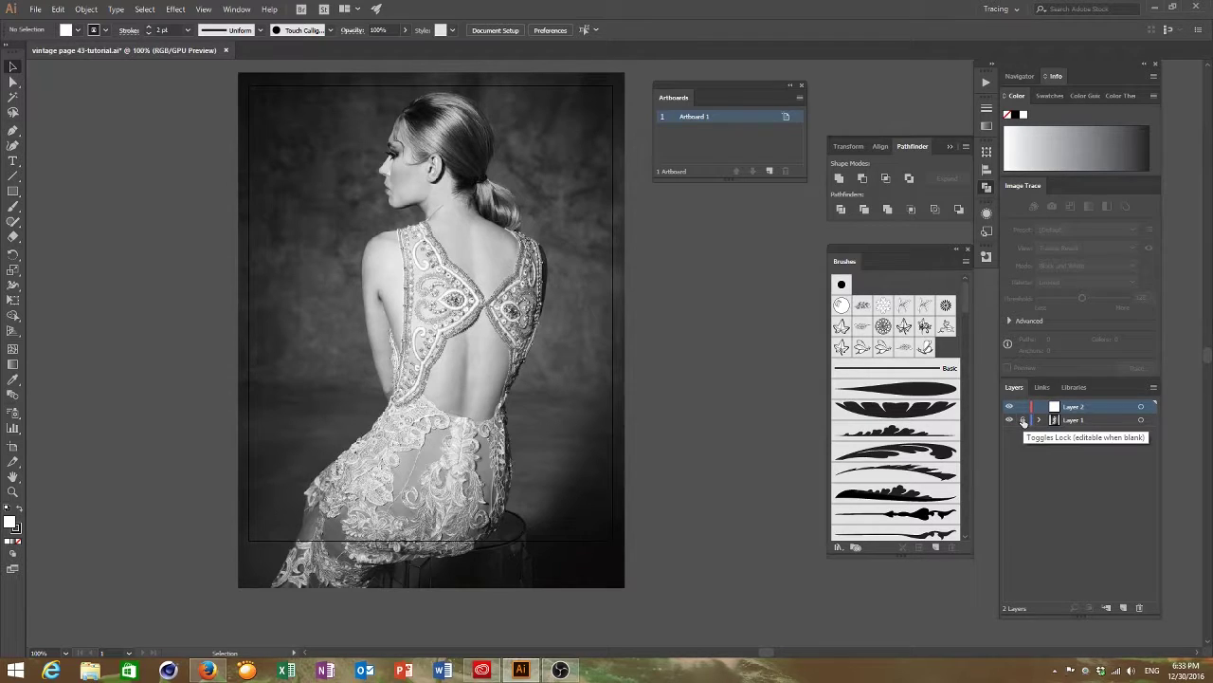
{"action": "left_click", "coordinate": [1023, 420]}
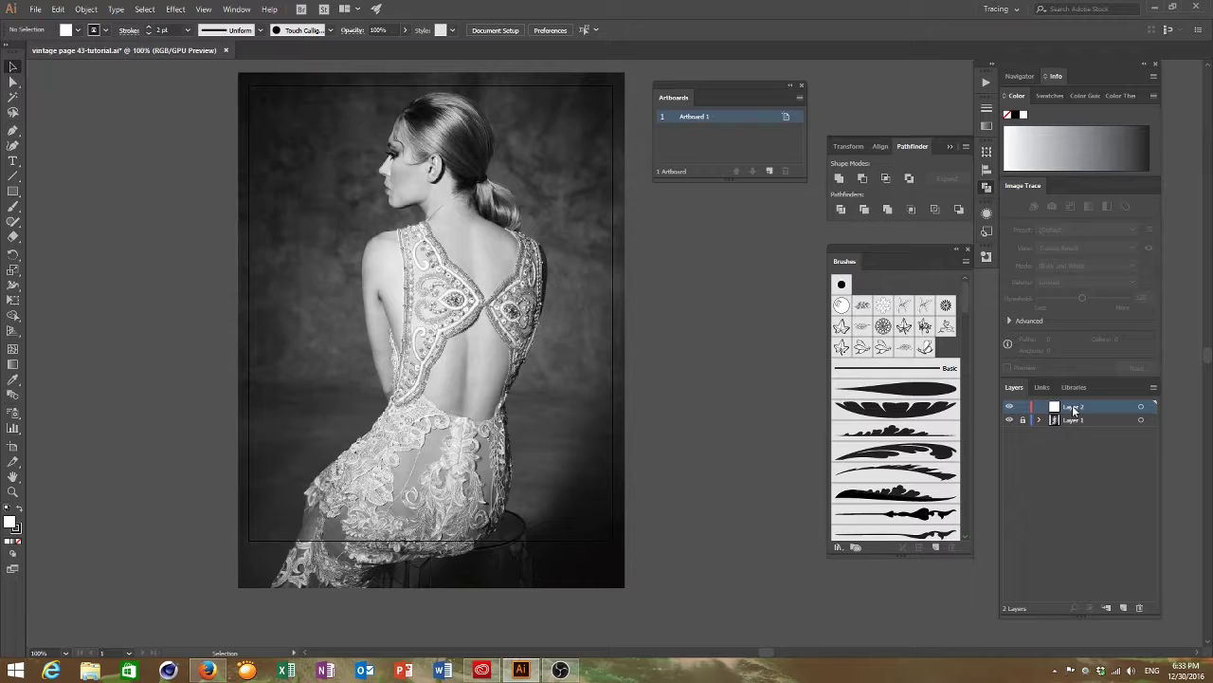
Step: Set up the Pen tool with no fill and a bright pinkish-red stroke, FF0049
{"action": "left_click", "coordinate": [13, 134]}
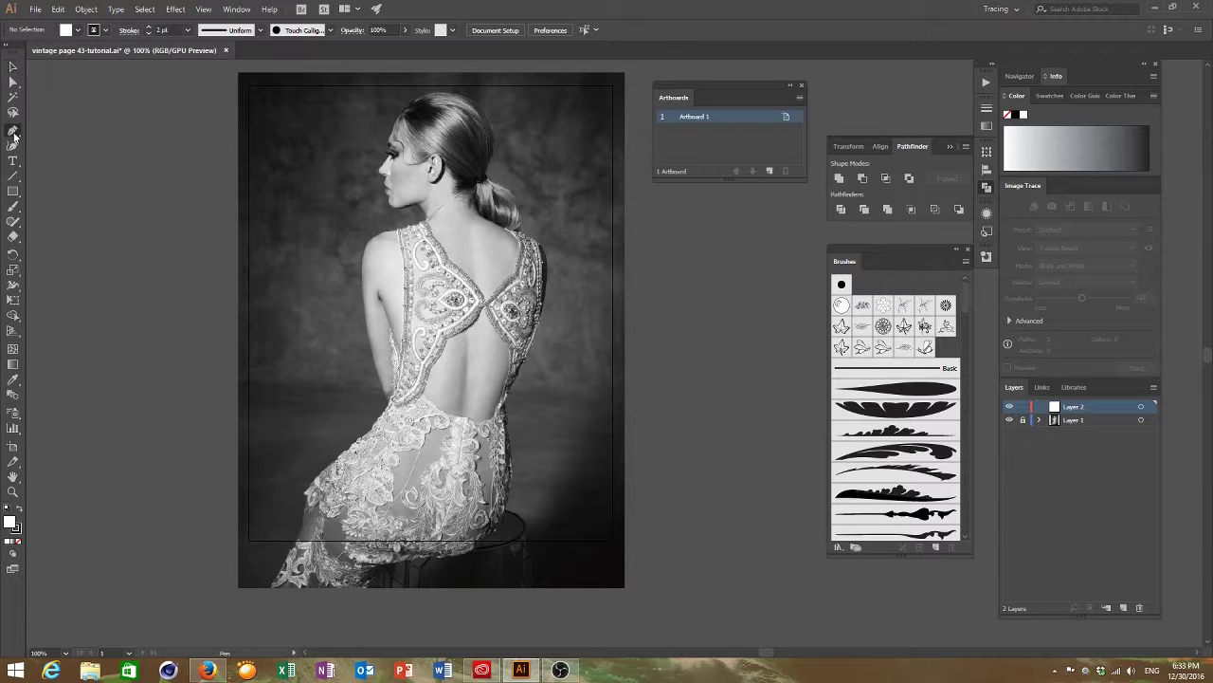
{"action": "left_click", "coordinate": [18, 542]}
{"action": "double_click", "coordinate": [16, 528]}
{"action": "left_click", "coordinate": [879, 240]}
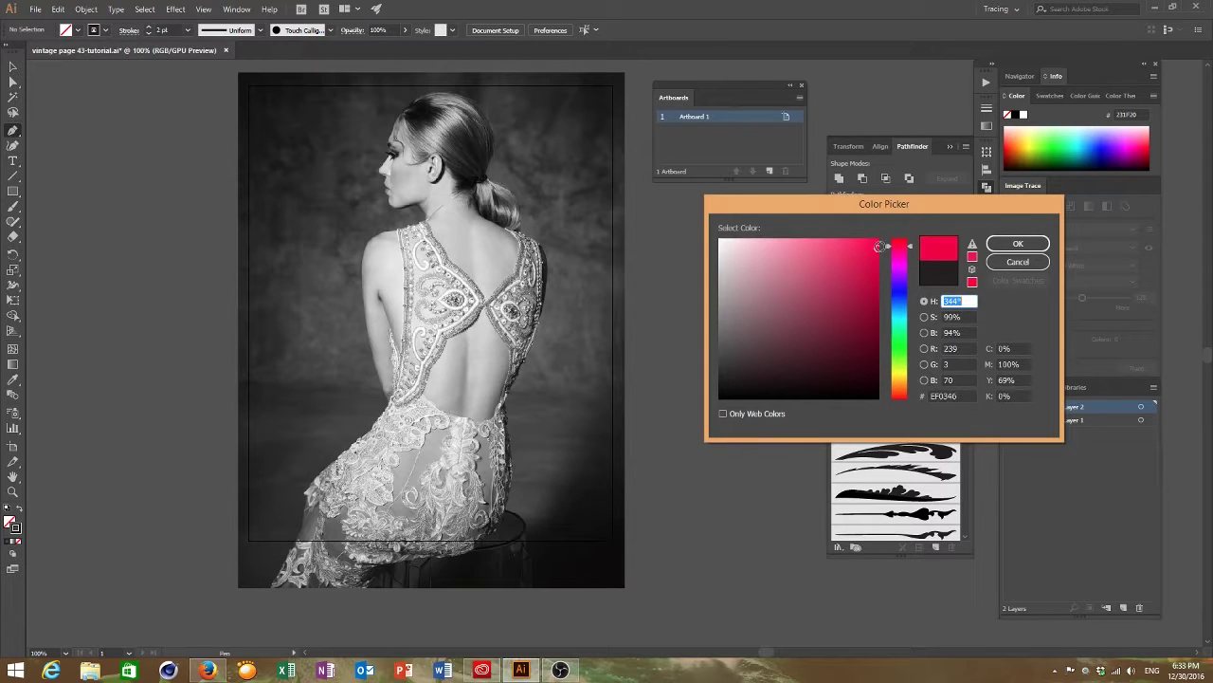
{"action": "left_click", "coordinate": [1006, 245]}
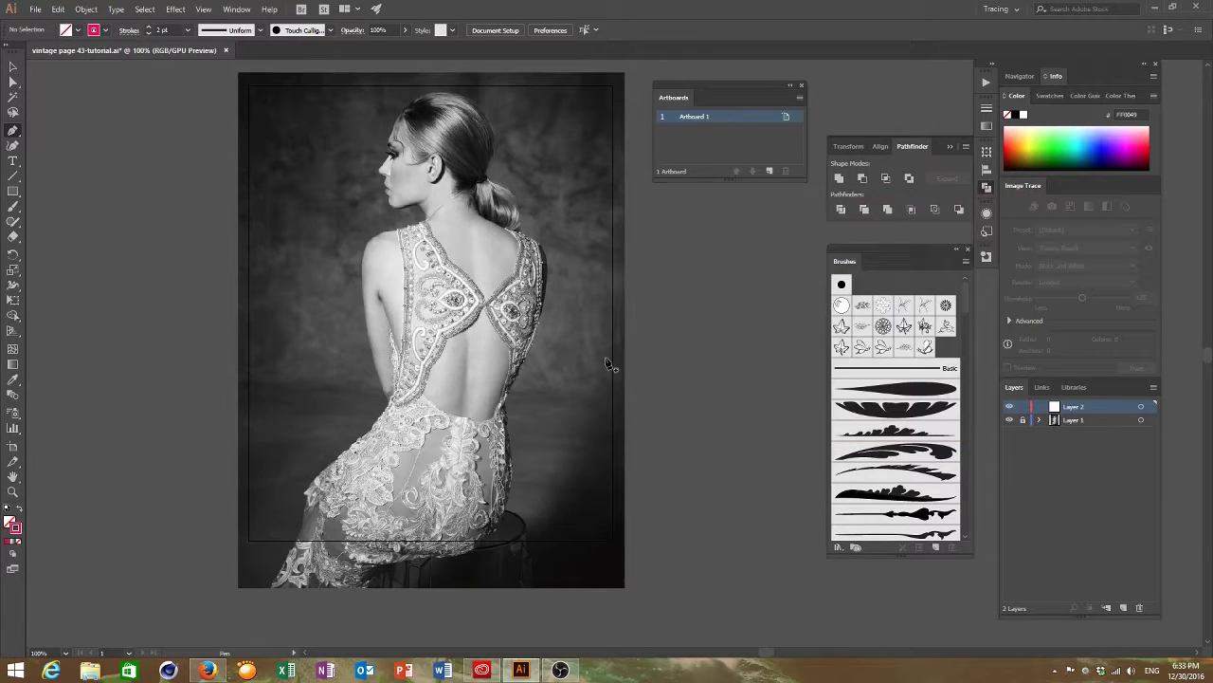
Step: Trace the woman's right-hand outline on Layer 2 from the dress's hip at the artboard's lower edge up to the waist
{"action": "left_click", "coordinate": [14, 491]}
{"action": "left_click", "coordinate": [520, 473]}
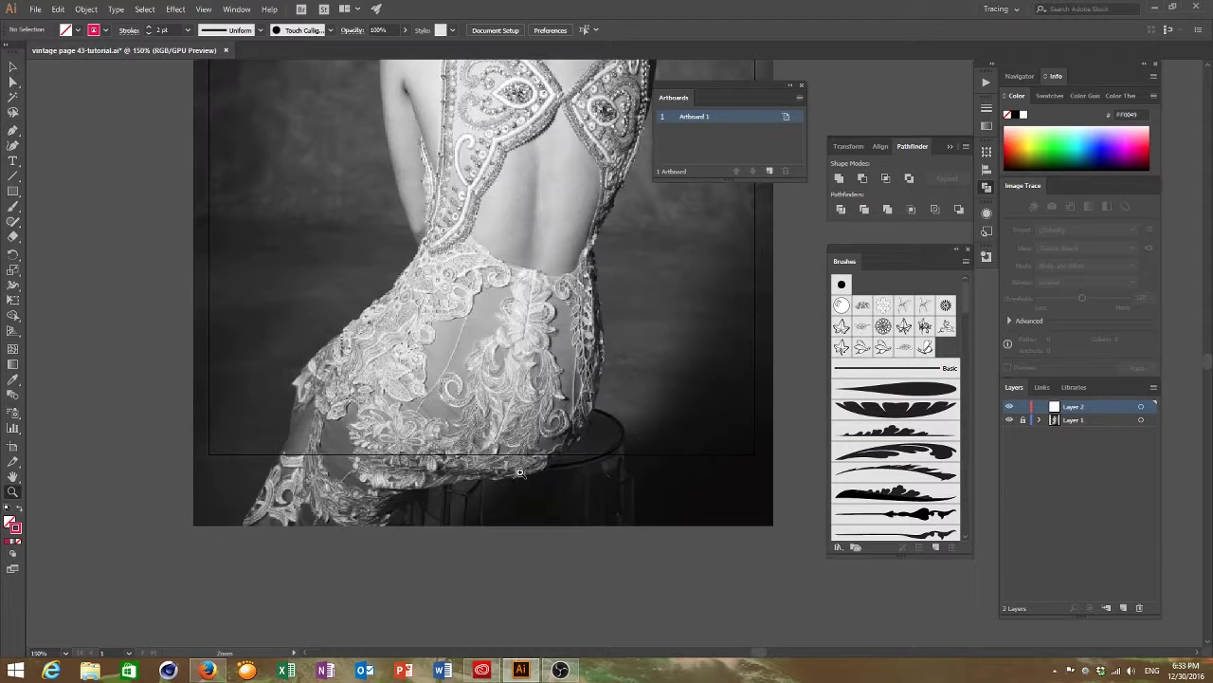
{"action": "scroll", "coordinate": [493, 335], "scroll_direction": "up", "scroll_amount": 2}
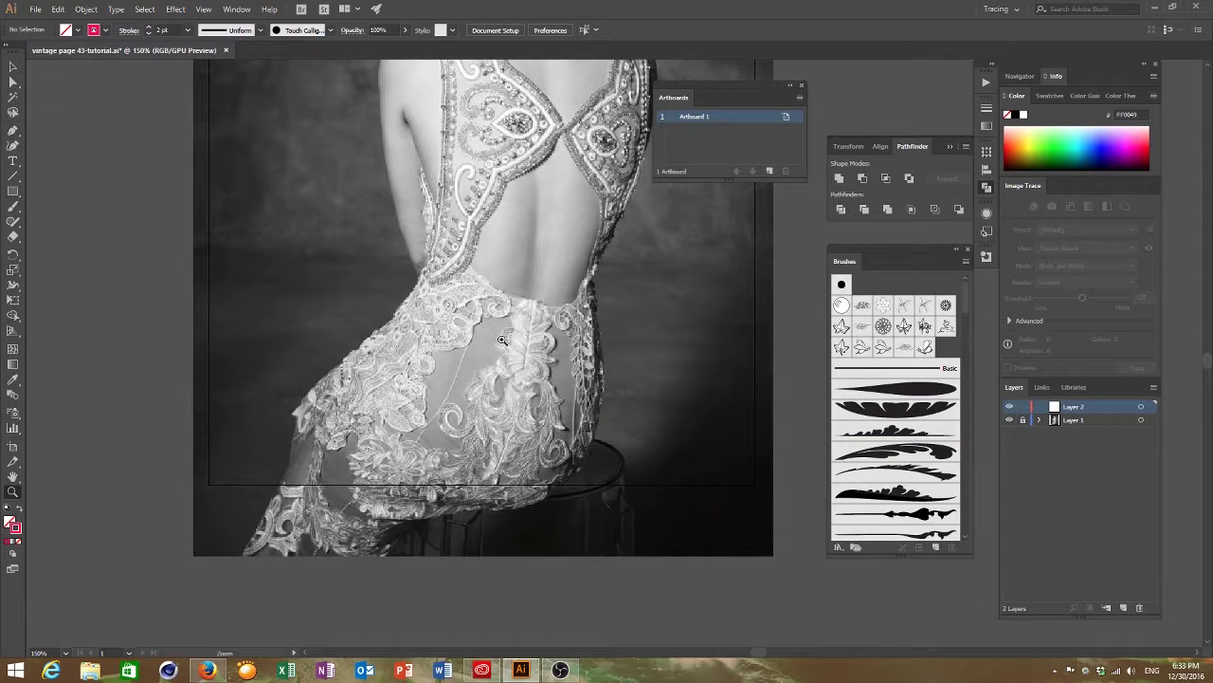
{"action": "scroll", "coordinate": [502, 340], "scroll_direction": "up", "scroll_amount": 3}
{"action": "scroll", "coordinate": [591, 332], "scroll_direction": "up", "scroll_amount": 1}
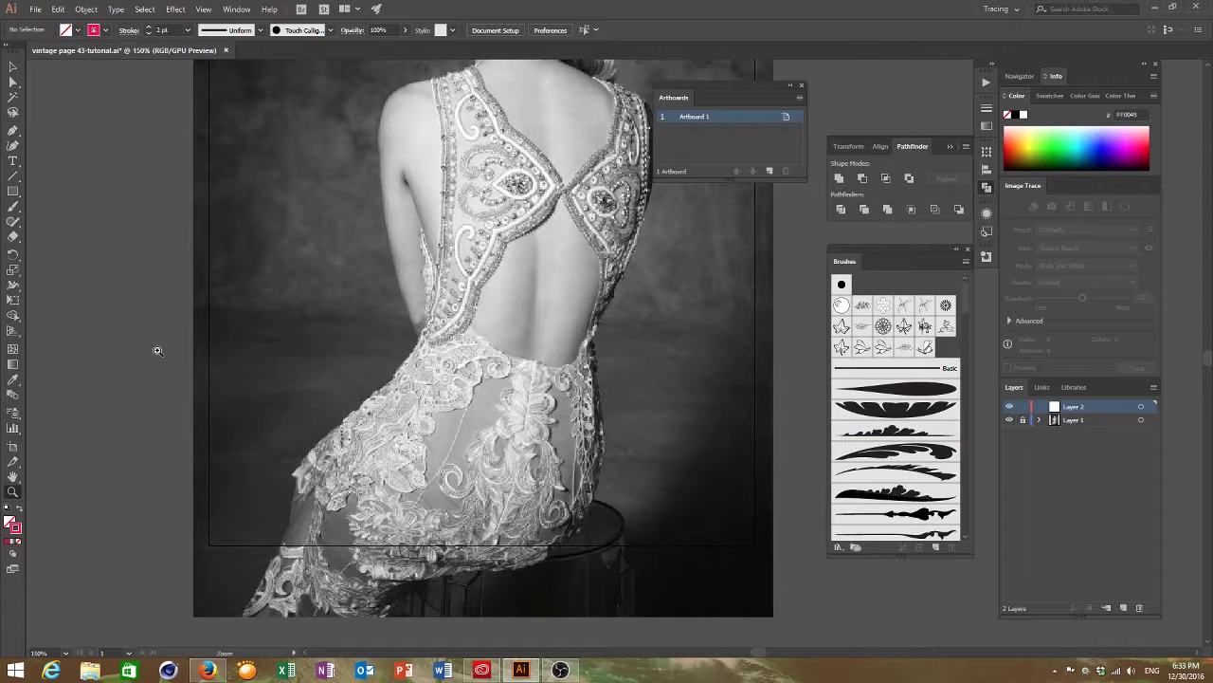
{"action": "left_click", "coordinate": [12, 131]}
{"action": "left_click", "coordinate": [562, 546]}
{"action": "left_click_drag", "start_coordinate": [601, 384], "coordinate": [593, 343]}
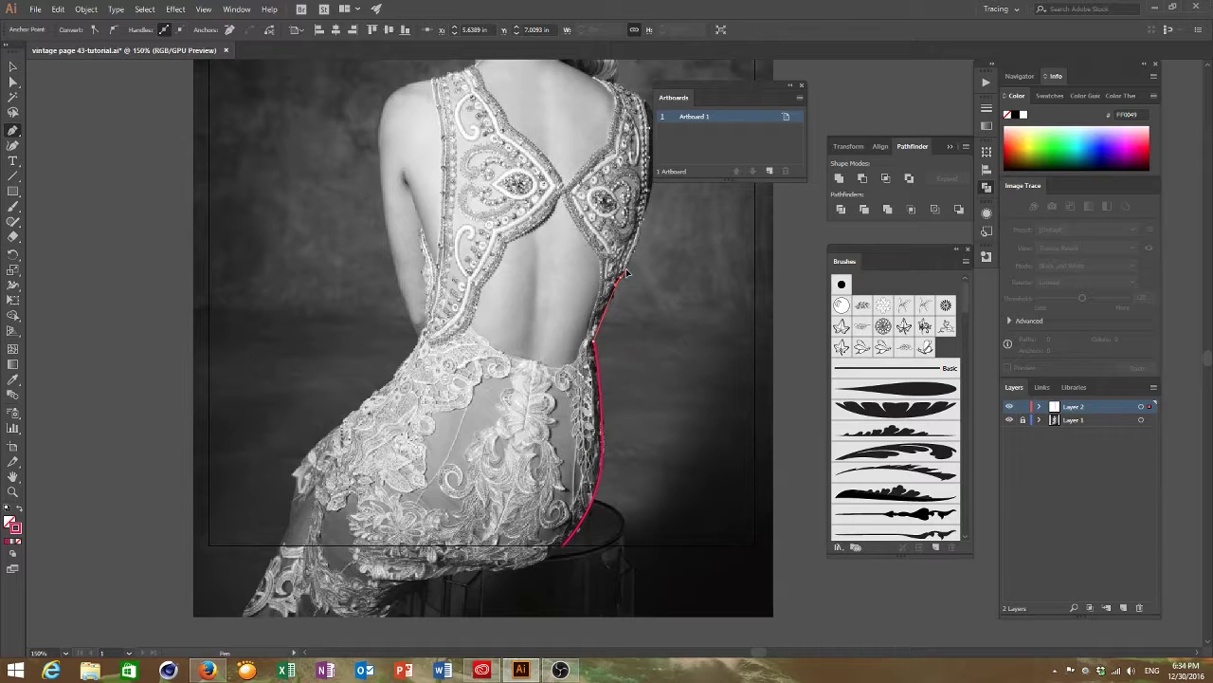
Step: Continue the outline from the waist up the right side of the torso and over the right-hand shoulder
{"action": "scroll", "coordinate": [627, 273], "scroll_direction": "up", "scroll_amount": 3}
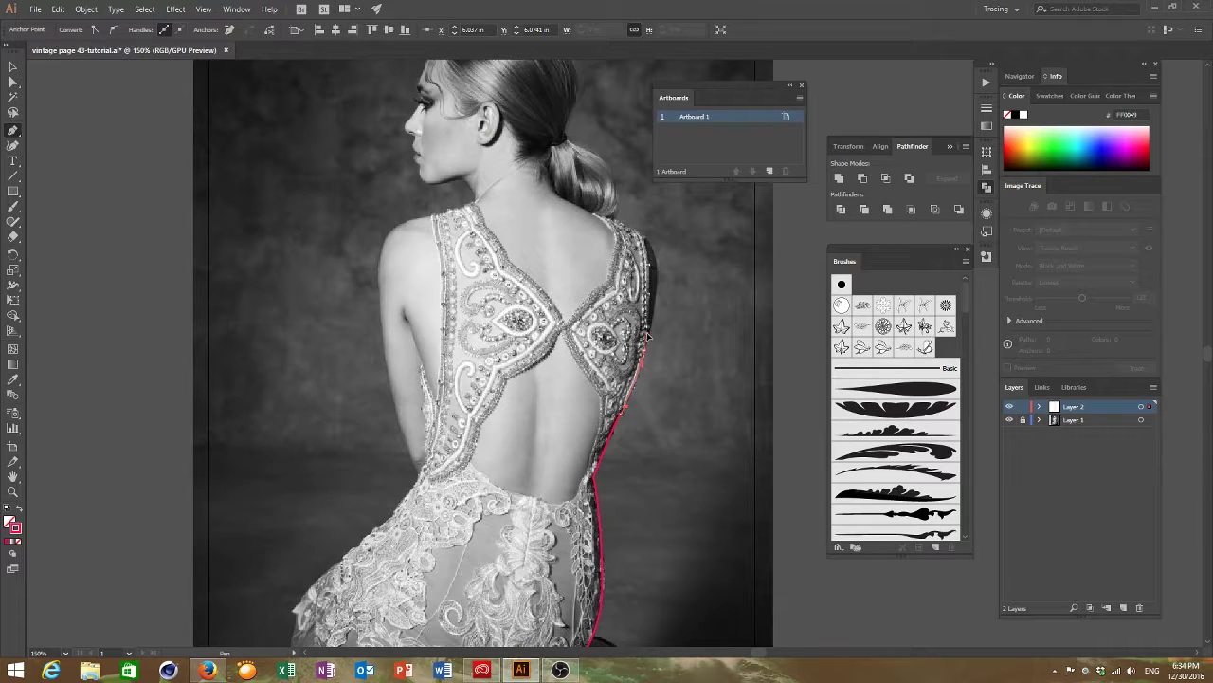
{"action": "left_click_drag", "start_coordinate": [644, 356], "coordinate": [646, 354]}
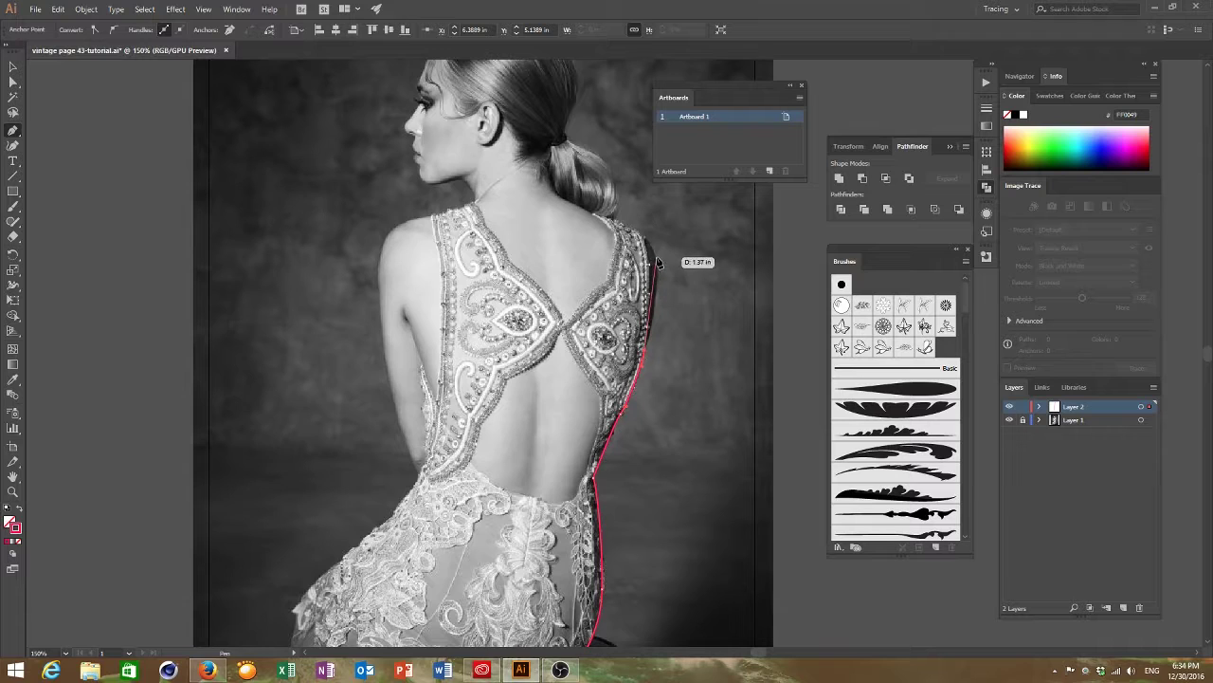
{"action": "left_click_drag", "start_coordinate": [653, 254], "coordinate": [654, 257]}
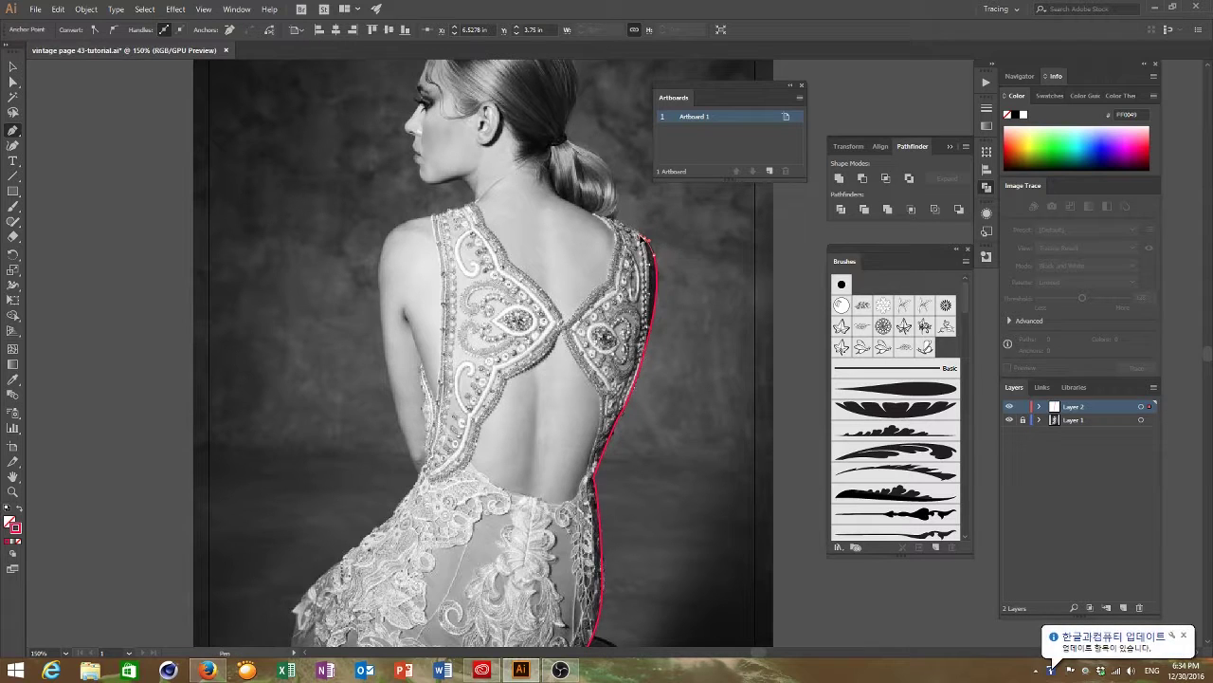
{"action": "left_click", "coordinate": [622, 226]}
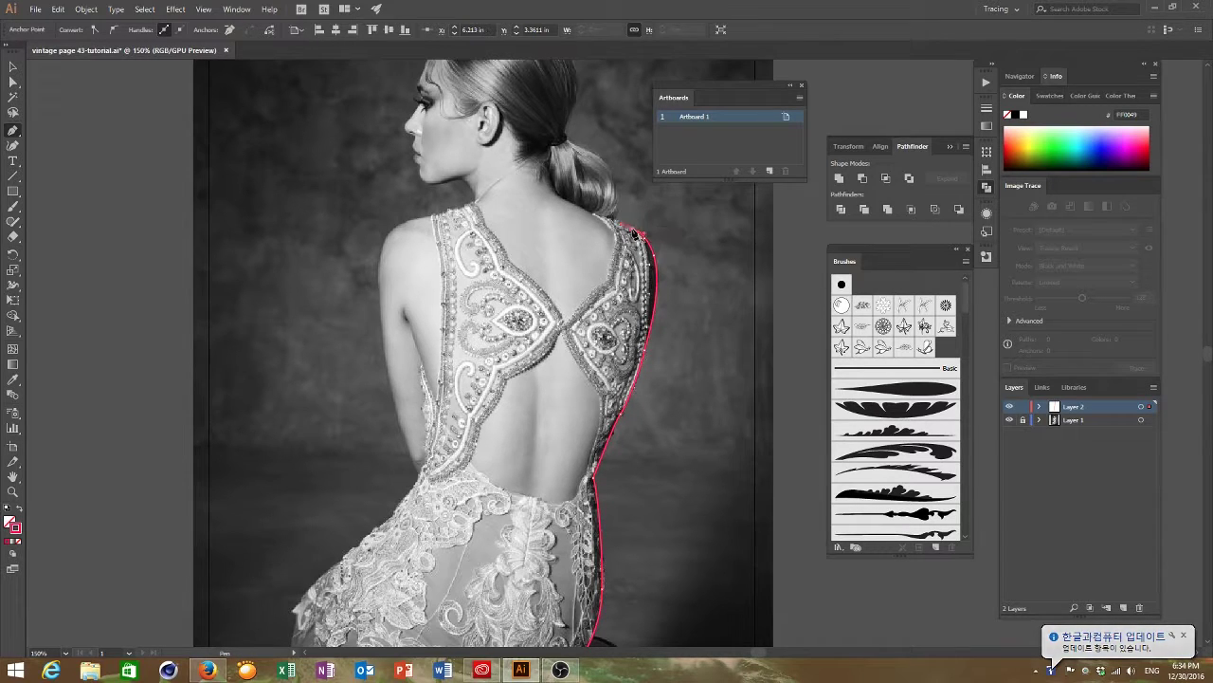
Step: Extend the outline around the ponytail and over the top of the head down to the forehead
{"action": "scroll", "coordinate": [626, 232], "scroll_direction": "up", "scroll_amount": 2}
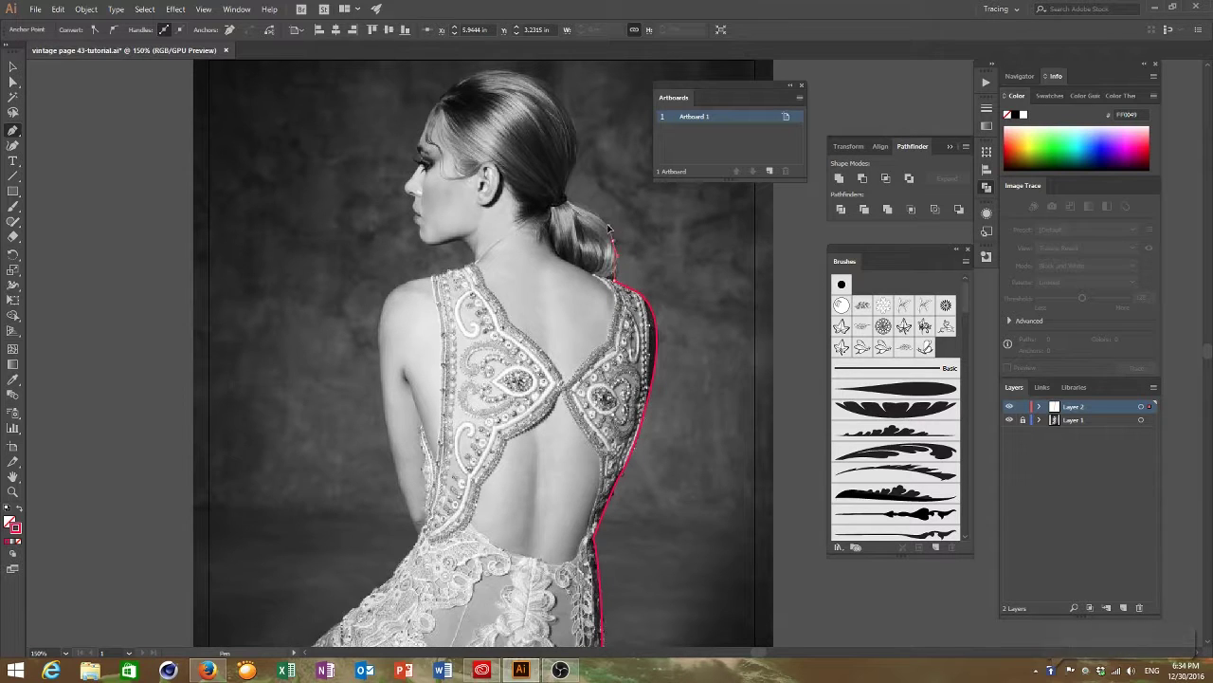
{"action": "left_click", "coordinate": [618, 242]}
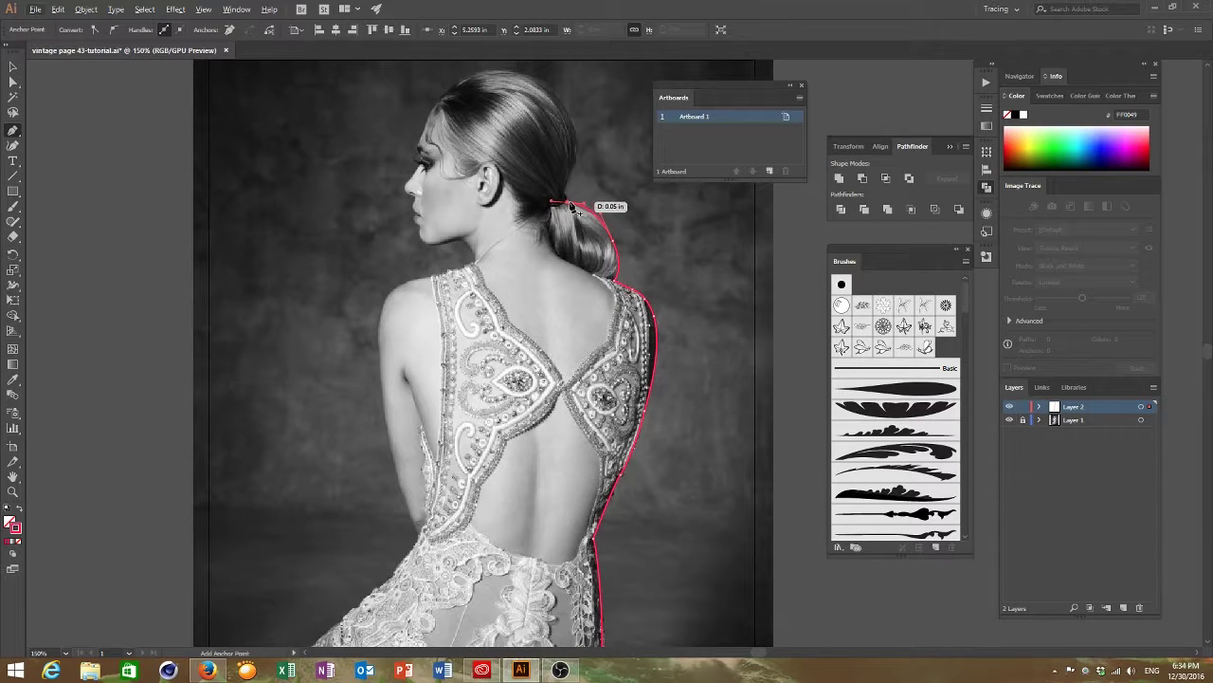
{"action": "left_click", "coordinate": [564, 195]}
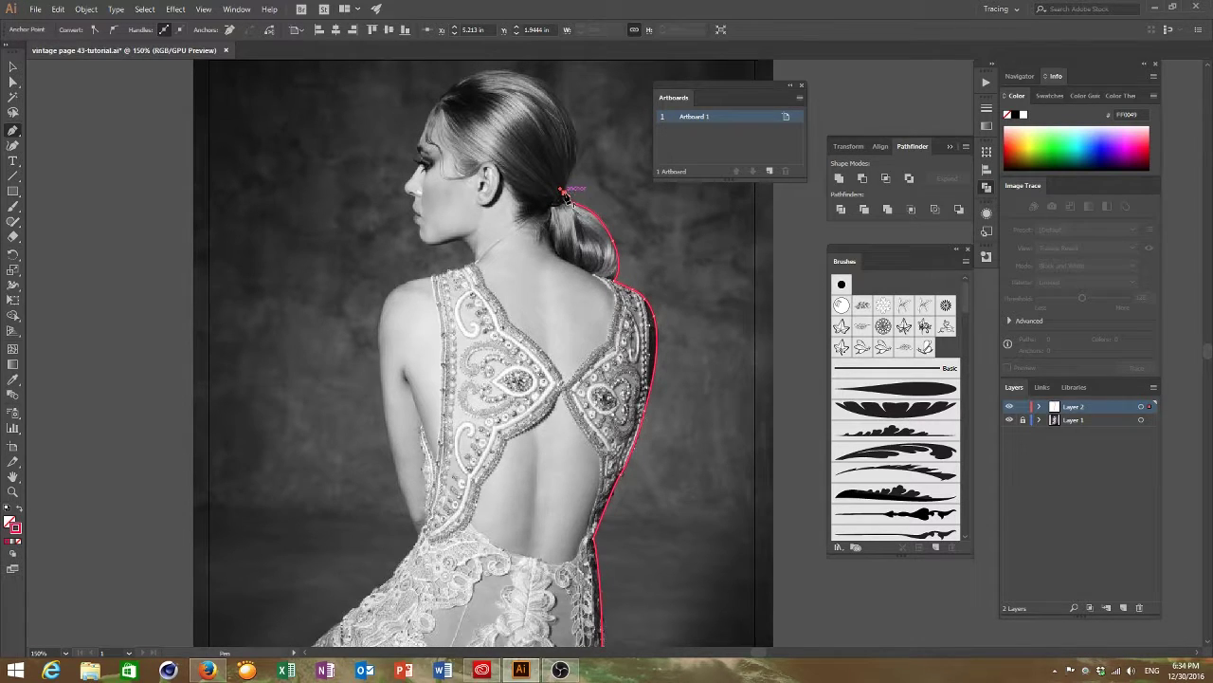
{"action": "left_click_drag", "start_coordinate": [574, 130], "coordinate": [560, 90]}
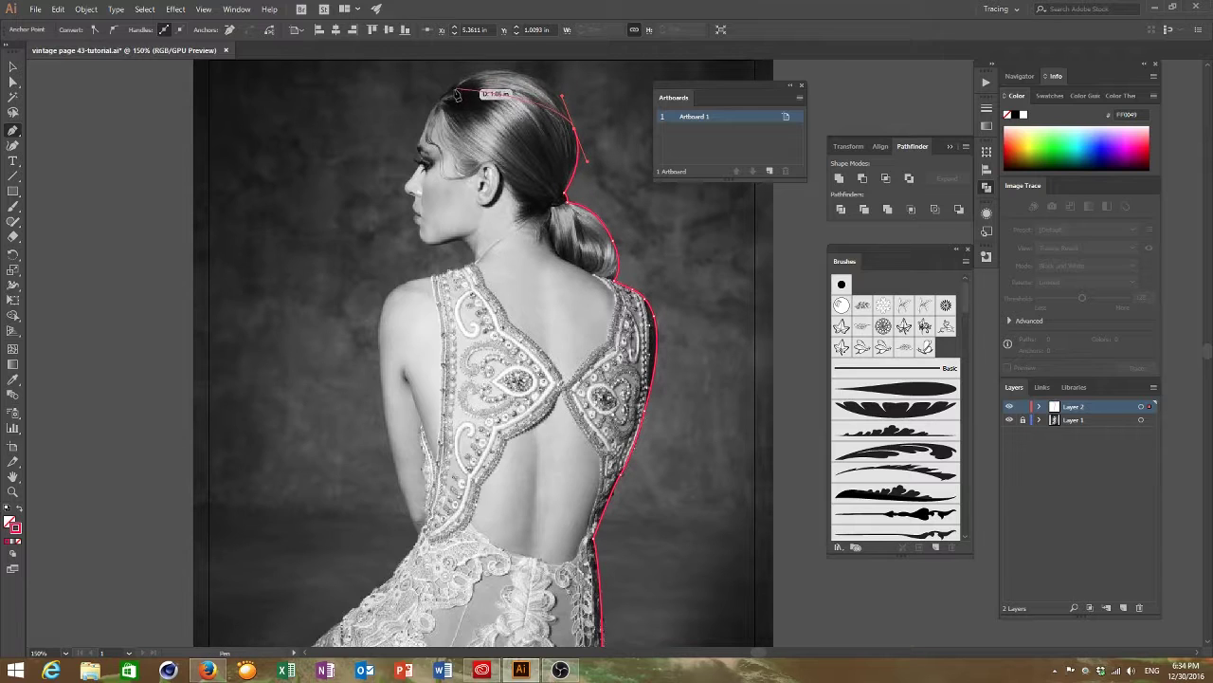
{"action": "left_click_drag", "start_coordinate": [447, 92], "coordinate": [387, 141]}
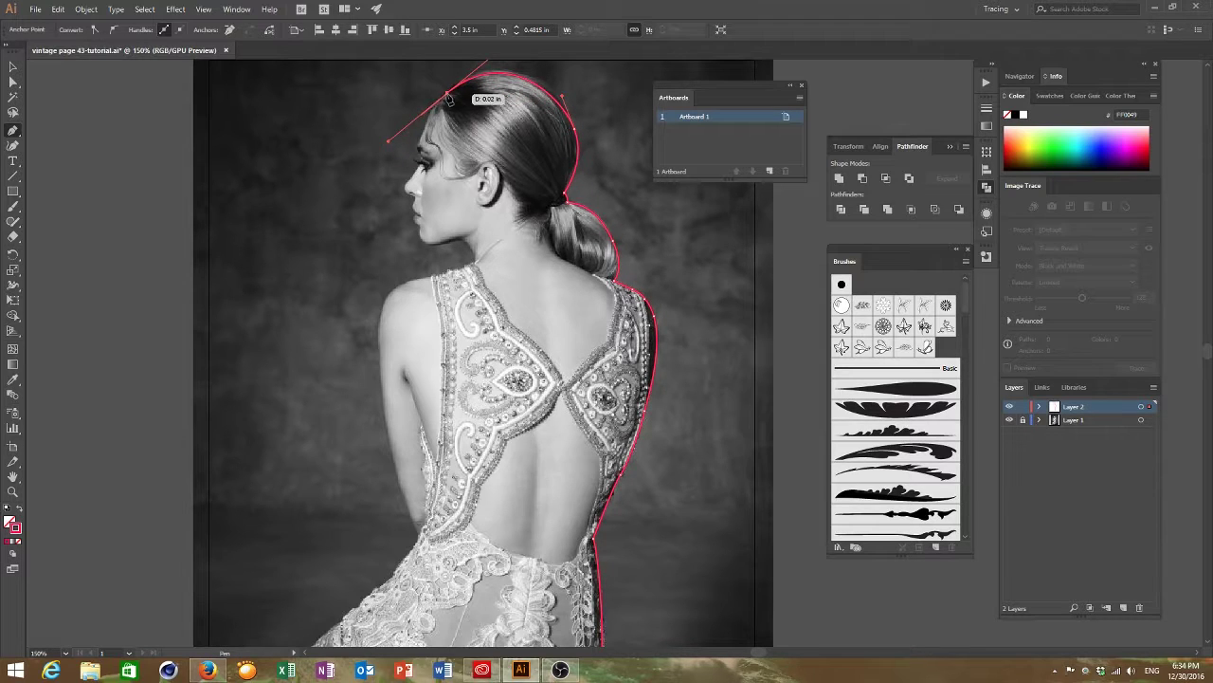
{"action": "left_click", "coordinate": [423, 143]}
{"action": "left_click", "coordinate": [423, 142]}
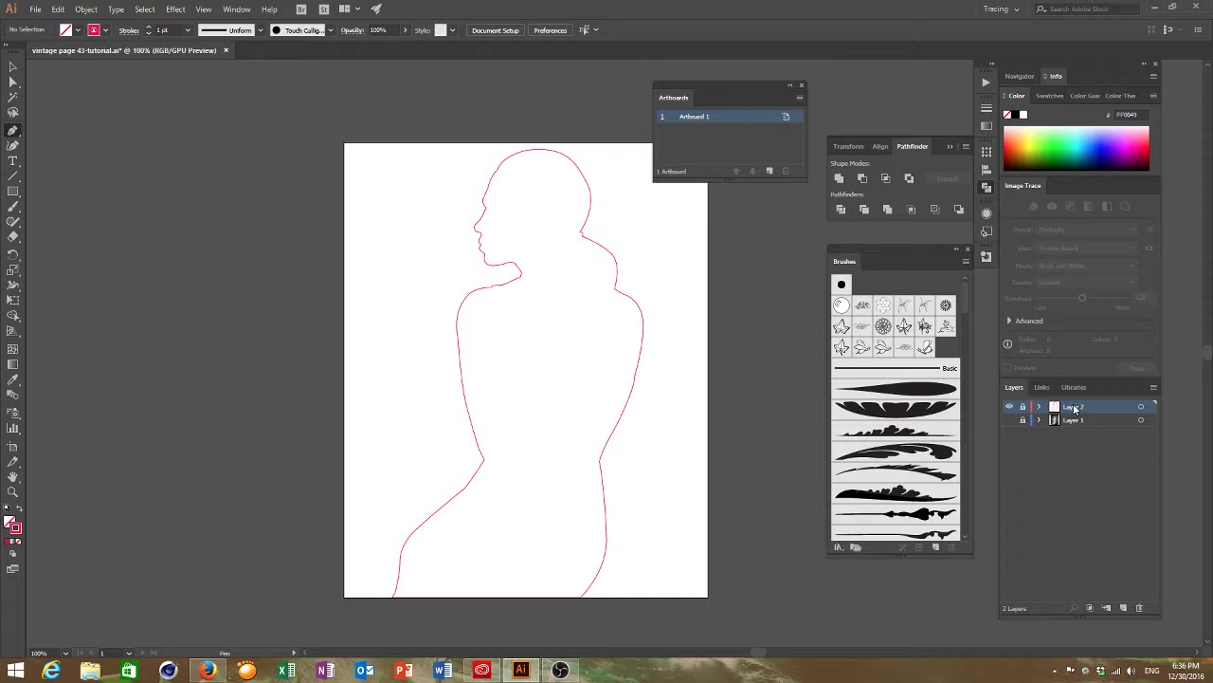
Step: Create a new layer above the outline layer and show the reference photo again
{"action": "left_click", "coordinate": [1125, 608]}
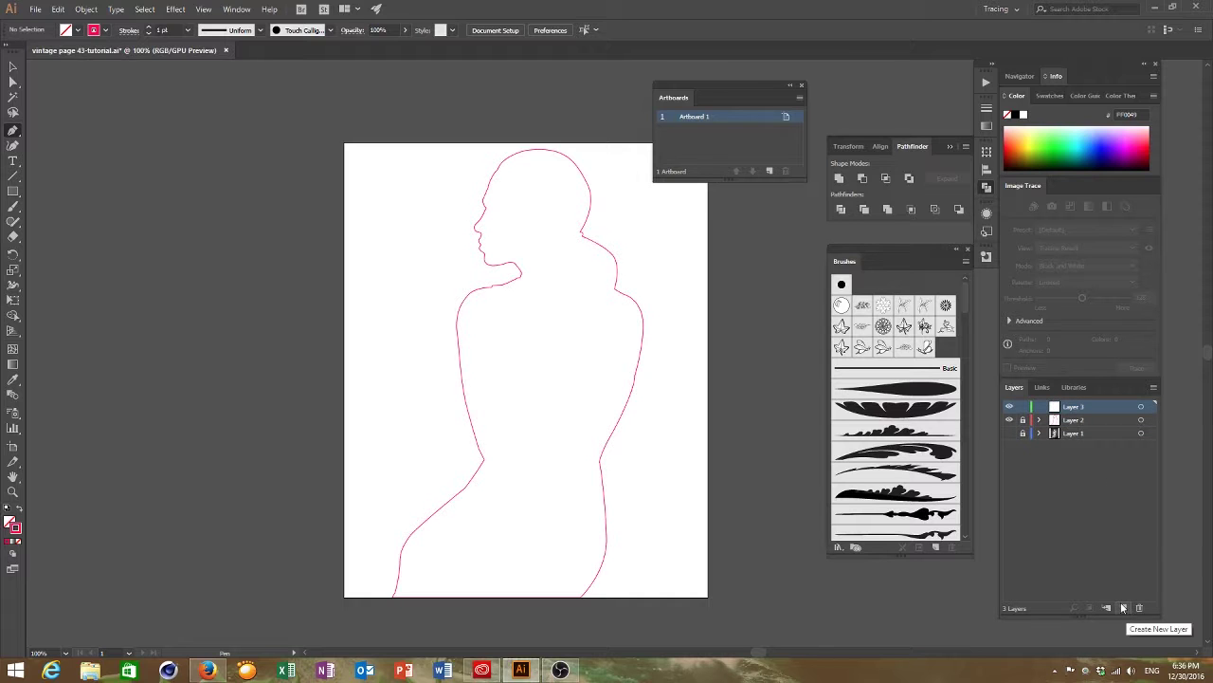
{"action": "left_click", "coordinate": [1009, 434]}
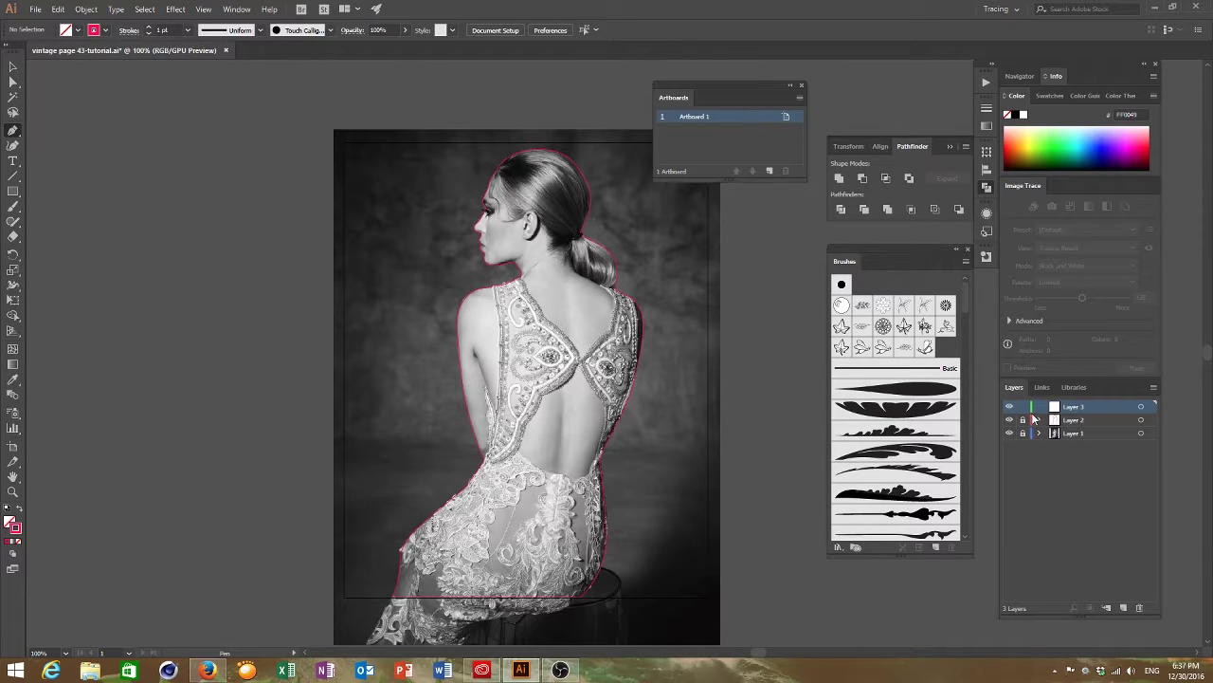
Step: Trace the woman's lips on Layer 3 with the Pen tool
{"action": "left_click", "coordinate": [13, 491]}
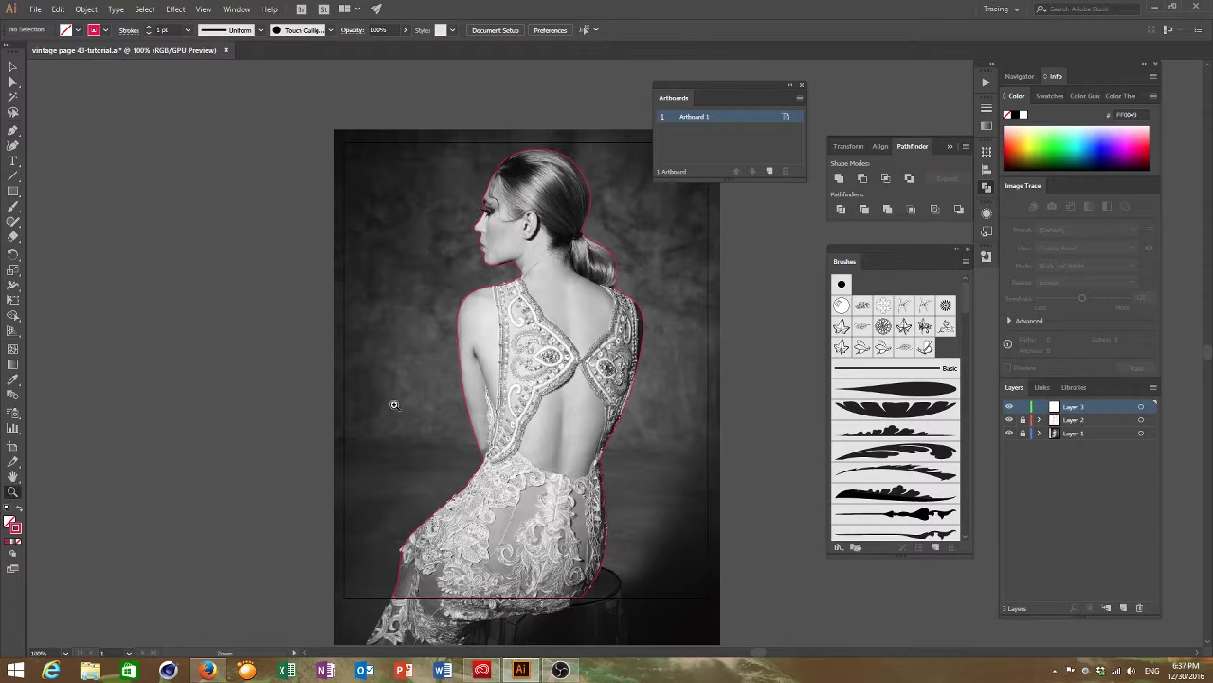
{"action": "left_click", "coordinate": [564, 251]}
{"action": "left_click", "coordinate": [626, 348]}
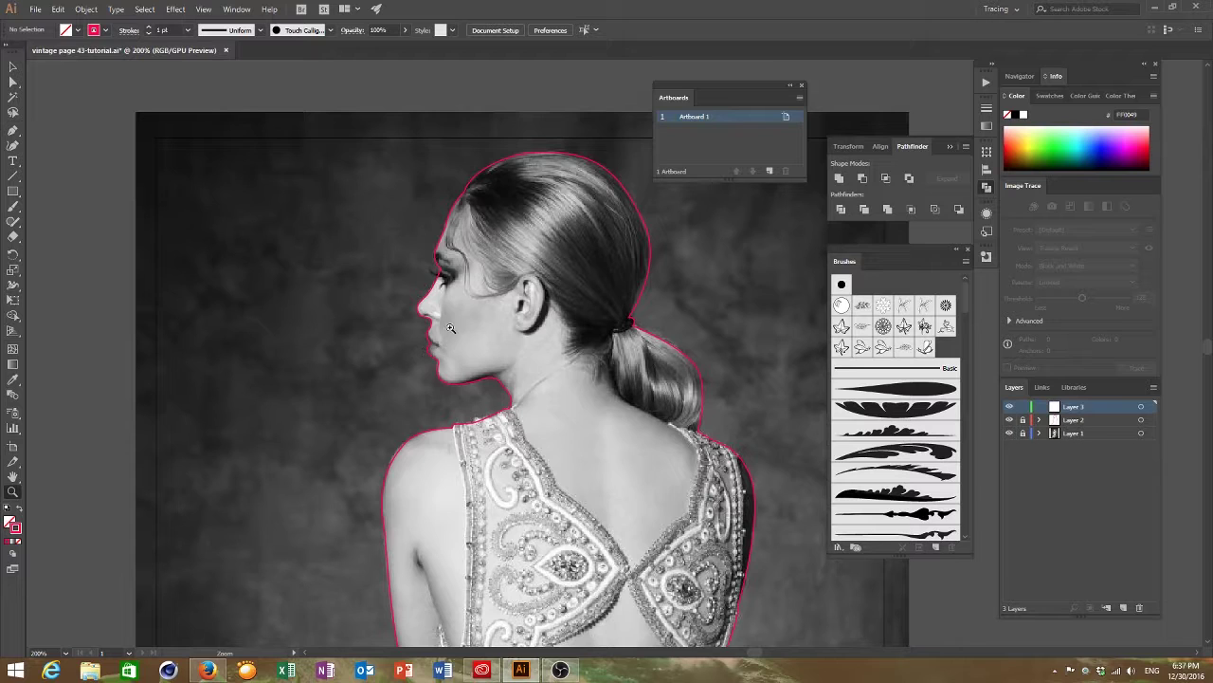
{"action": "left_click", "coordinate": [553, 356]}
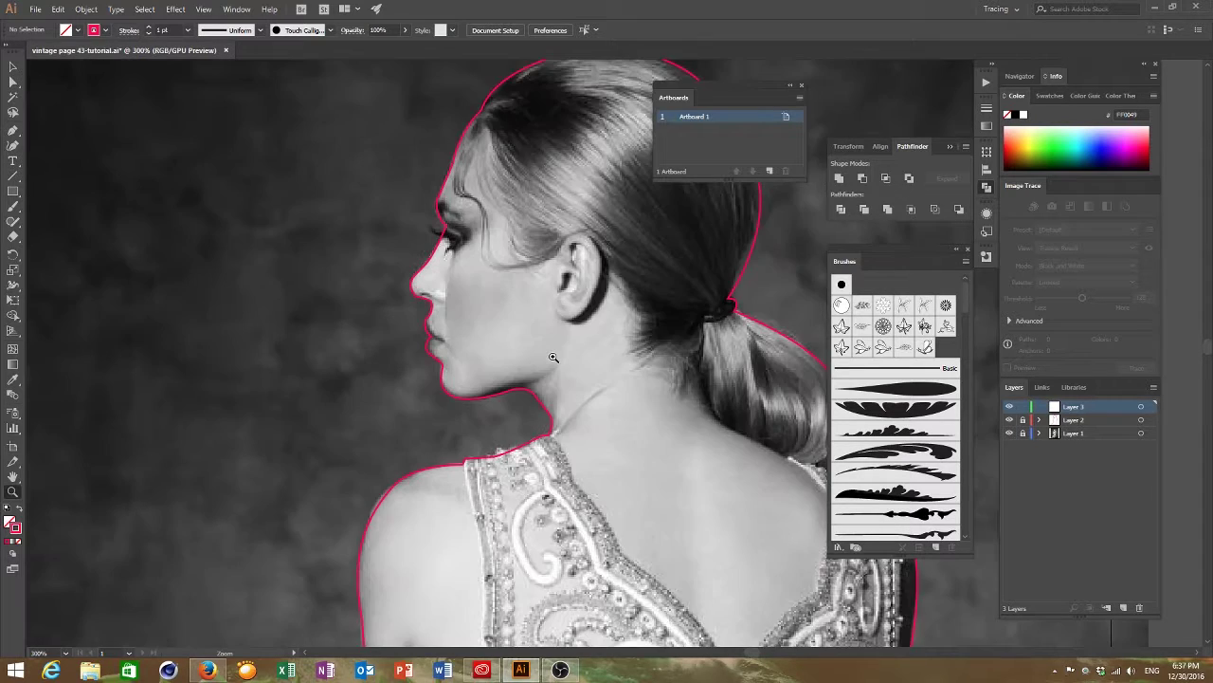
{"action": "left_click", "coordinate": [669, 364]}
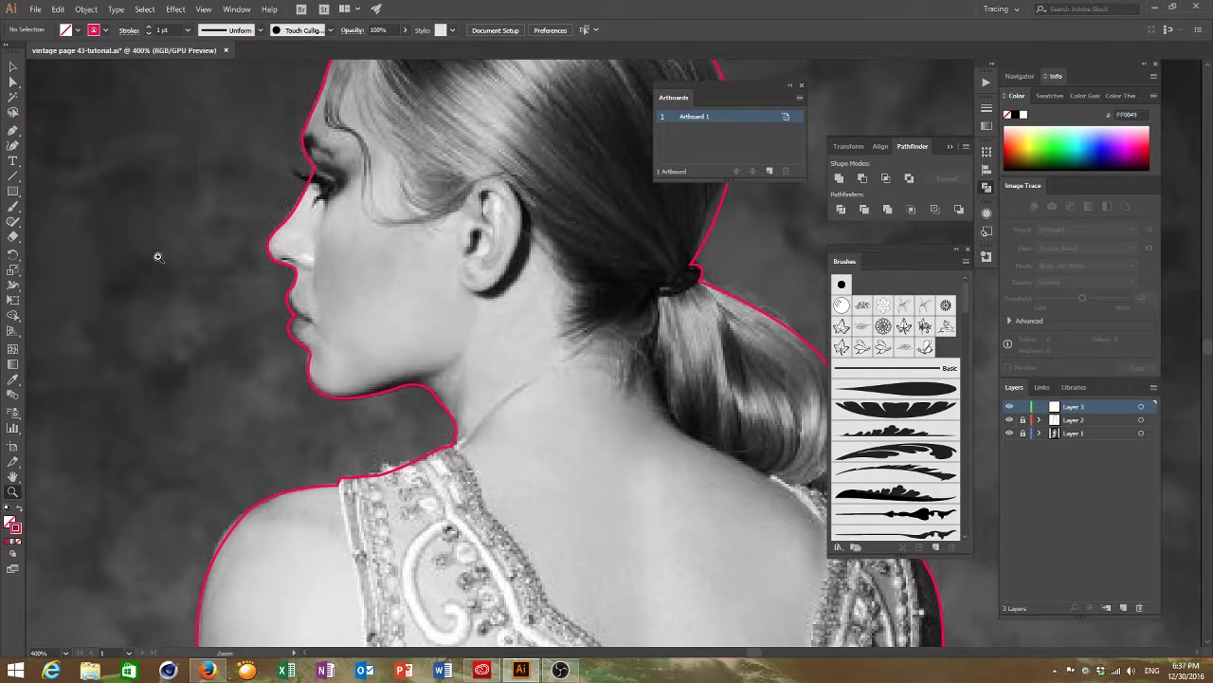
{"action": "left_click", "coordinate": [14, 131]}
{"action": "left_click", "coordinate": [291, 293]}
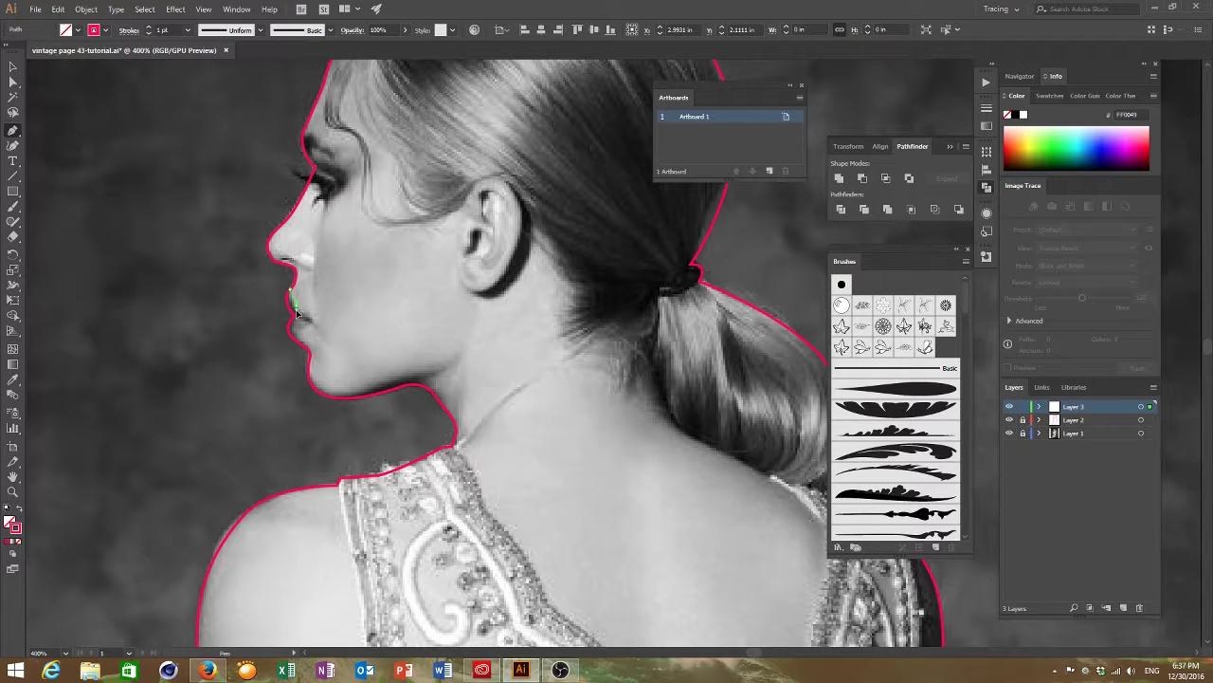
{"action": "left_click_drag", "start_coordinate": [297, 312], "coordinate": [317, 327]}
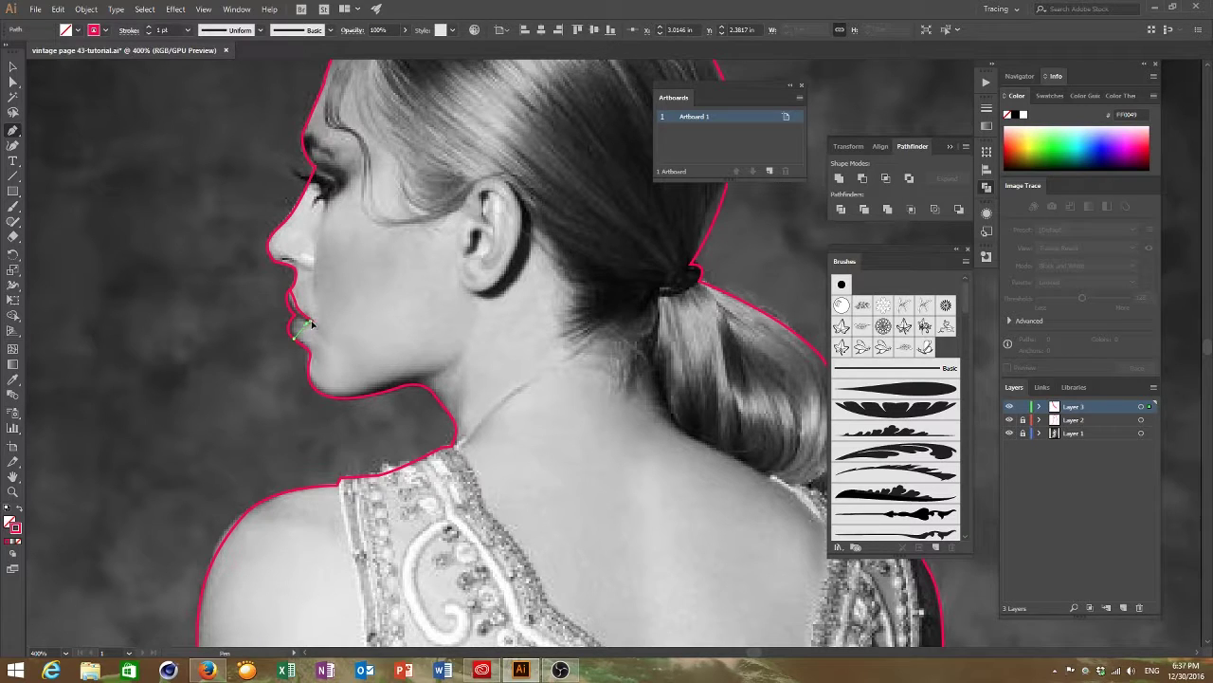
Step: Trace the small facial details at the nostril, eye, eyebrow and corner of the mouth
{"action": "left_click_drag", "start_coordinate": [284, 257], "coordinate": [308, 274]}
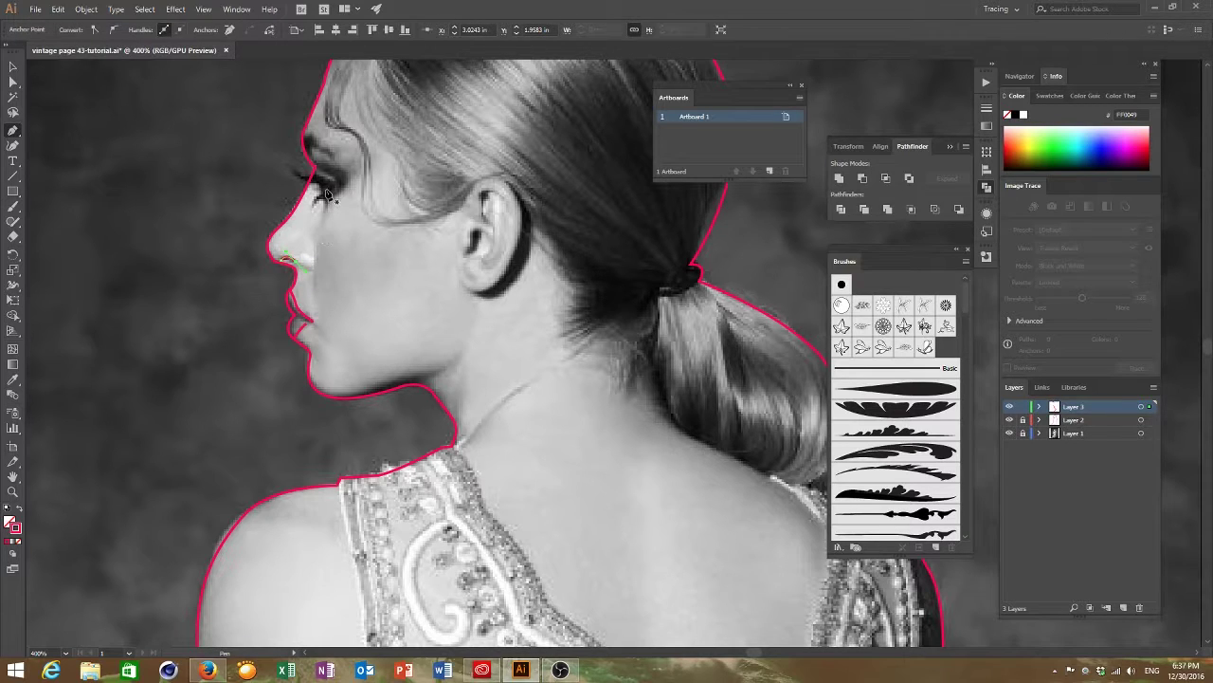
{"action": "left_click_drag", "start_coordinate": [317, 177], "coordinate": [328, 171]}
{"action": "left_click_drag", "start_coordinate": [318, 199], "coordinate": [329, 198]}
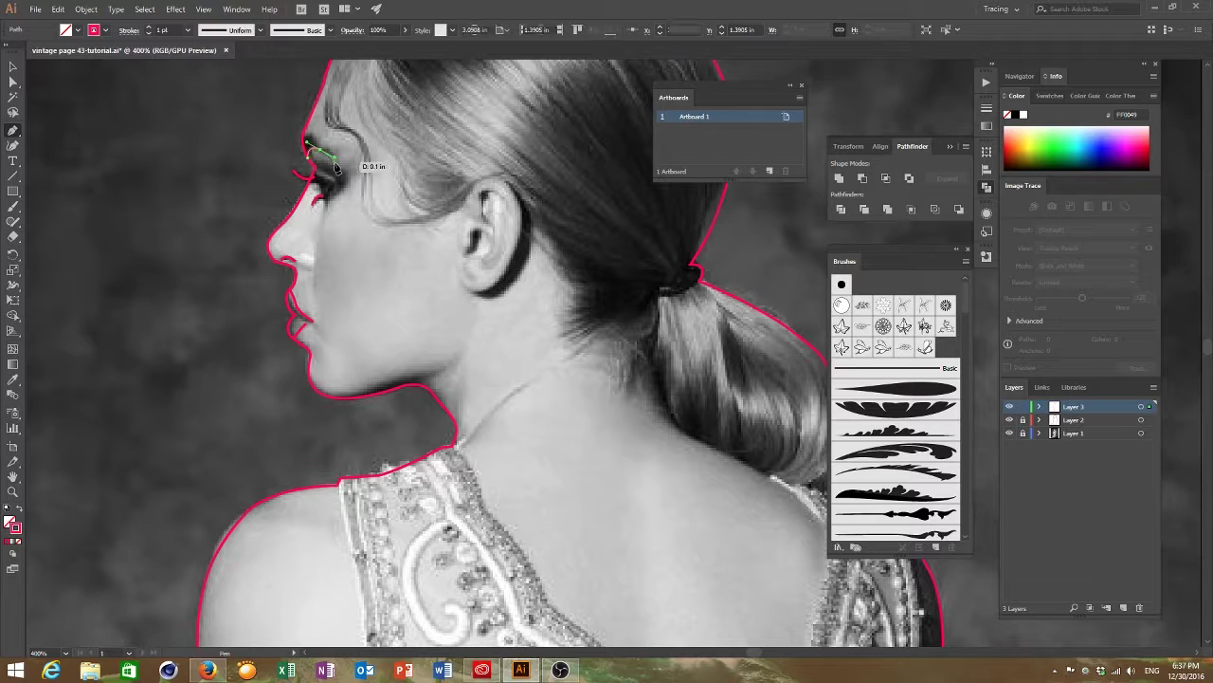
{"action": "mouse_move", "coordinate": [324, 154]}
{"action": "left_mouse_down"}
{"action": "mouse_move", "coordinate": [335, 163]}
{"action": "mouse_move", "coordinate": [305, 141]}
{"action": "left_mouse_up"}
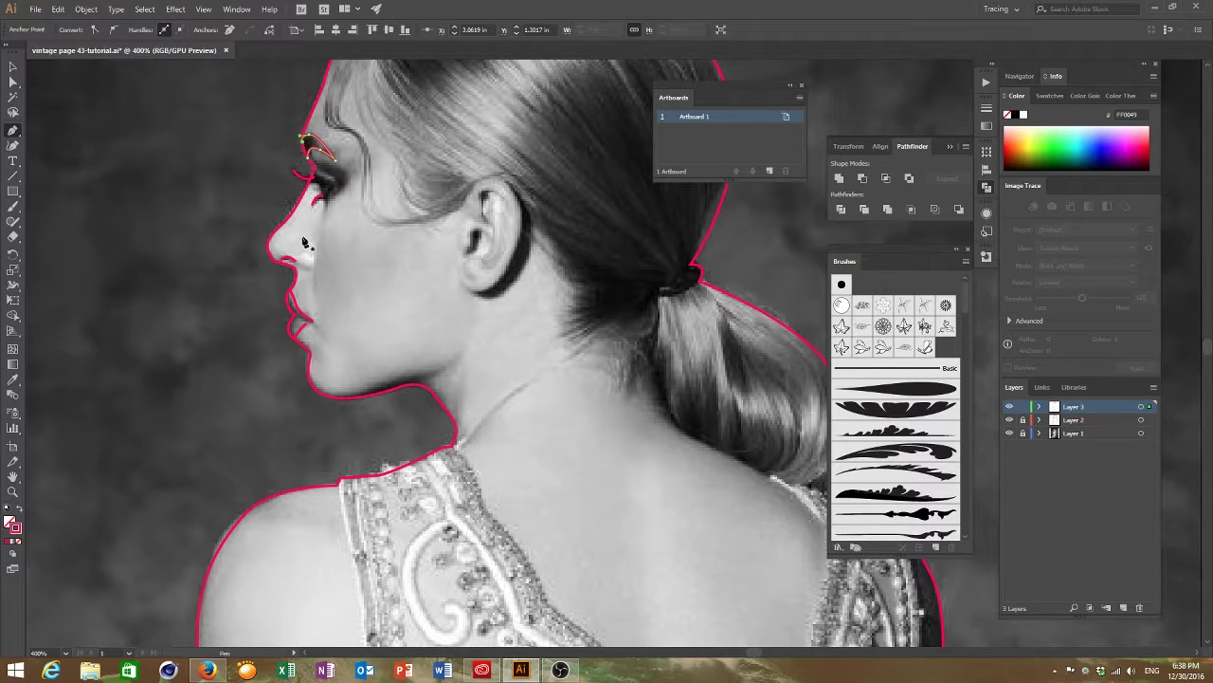
{"action": "left_click_drag", "start_coordinate": [305, 321], "coordinate": [320, 330]}
Step: Draw the jawline as a curve from under the chin toward the ear and end the path
{"action": "scroll", "coordinate": [474, 379], "scroll_direction": "up", "scroll_amount": 1}
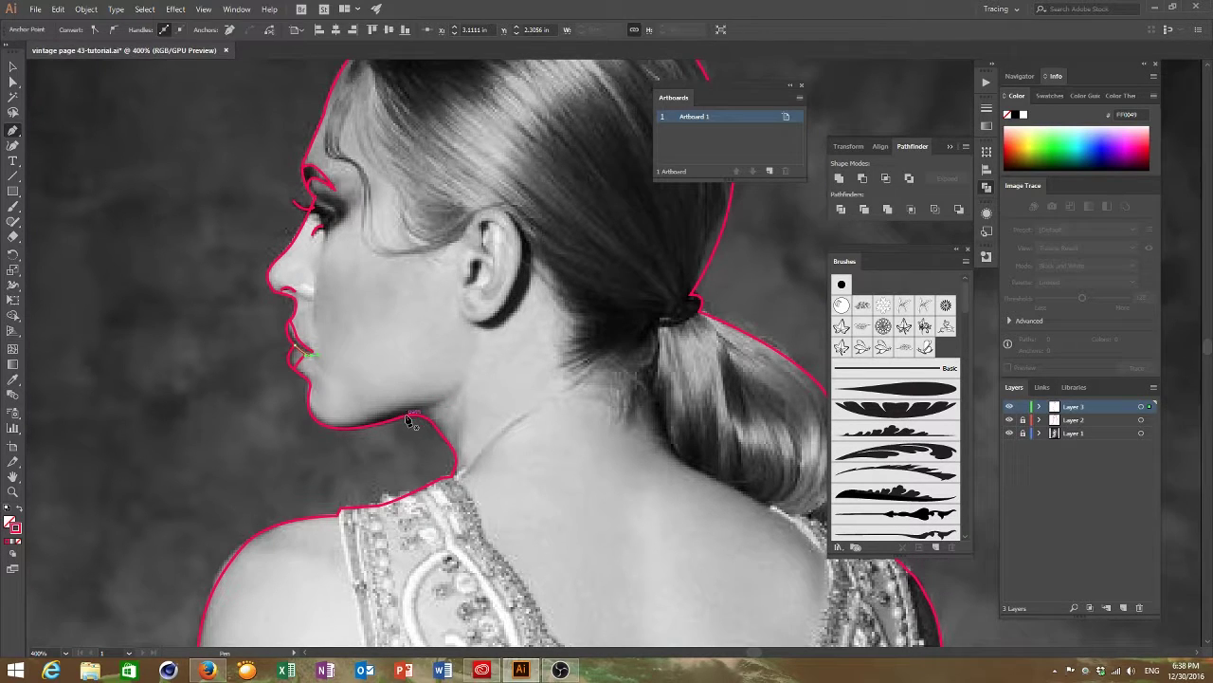
{"action": "left_click_drag", "start_coordinate": [406, 415], "coordinate": [467, 373]}
{"action": "left_click", "coordinate": [361, 429]}
{"action": "left_click", "coordinate": [464, 316], "text": "ctrl"}
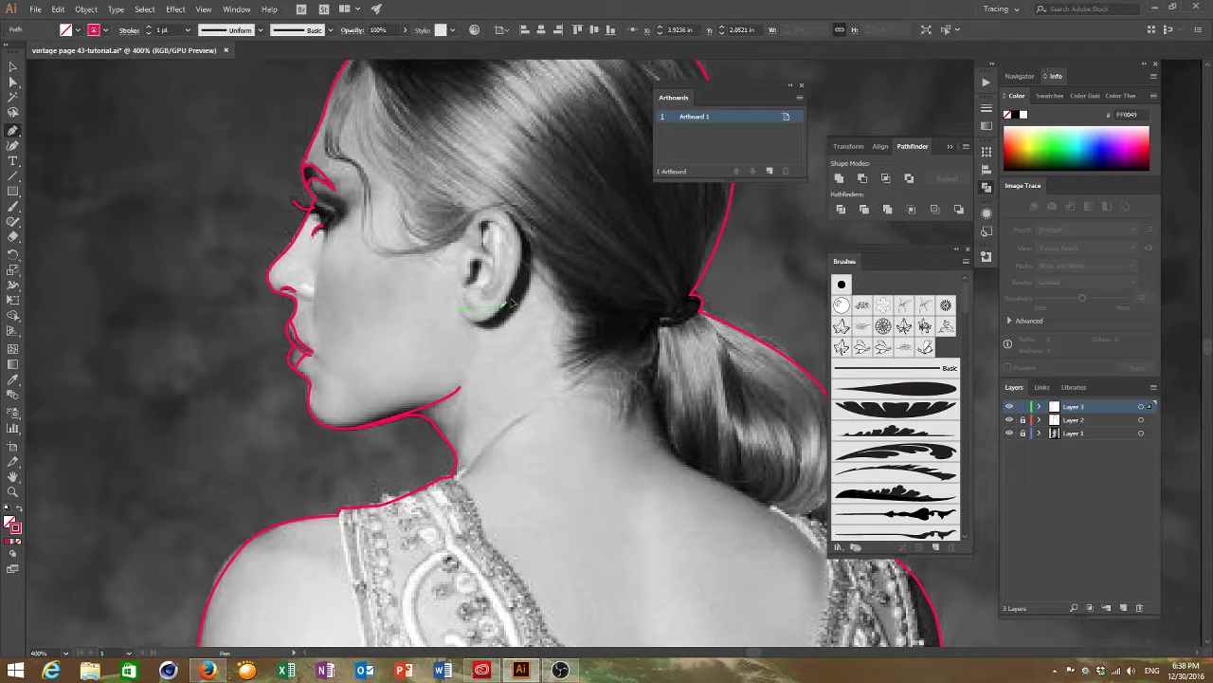
Step: Trace the outer contour of the ear from the lobe around to its front edge
{"action": "left_click", "coordinate": [458, 309]}
{"action": "left_click_drag", "start_coordinate": [499, 313], "coordinate": [461, 274]}
{"action": "scroll", "coordinate": [360, 189], "scroll_direction": "up", "scroll_amount": 3}
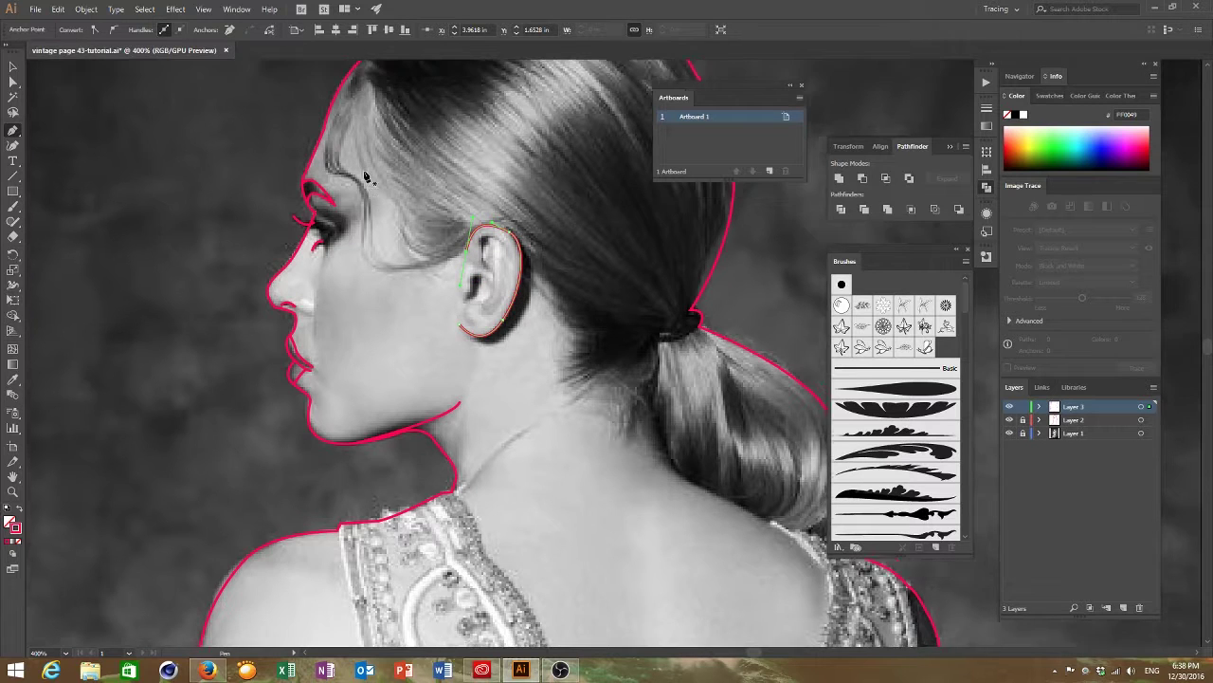
{"action": "scroll", "coordinate": [541, 210], "scroll_direction": "down", "scroll_amount": 3}
{"action": "scroll", "coordinate": [497, 233], "scroll_direction": "down", "scroll_amount": 1}
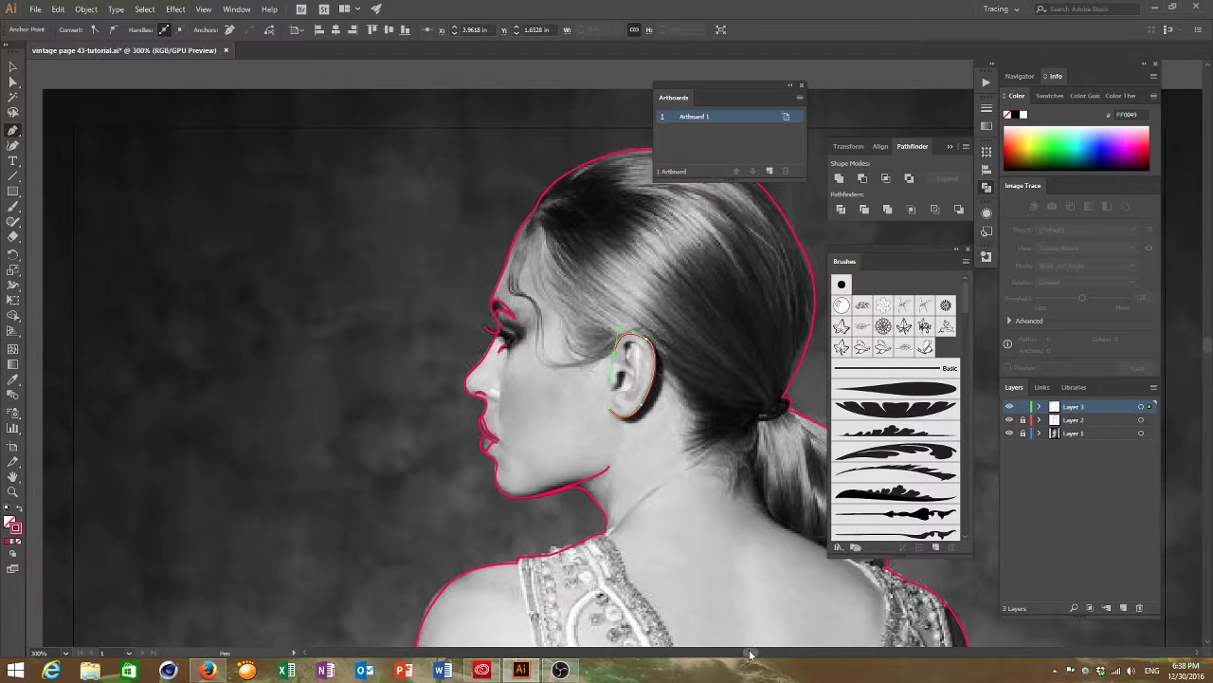
{"action": "scroll", "coordinate": [455, 393], "scroll_direction": "right", "scroll_amount": 3}
{"action": "scroll", "coordinate": [441, 325], "scroll_direction": "down", "scroll_amount": 2}
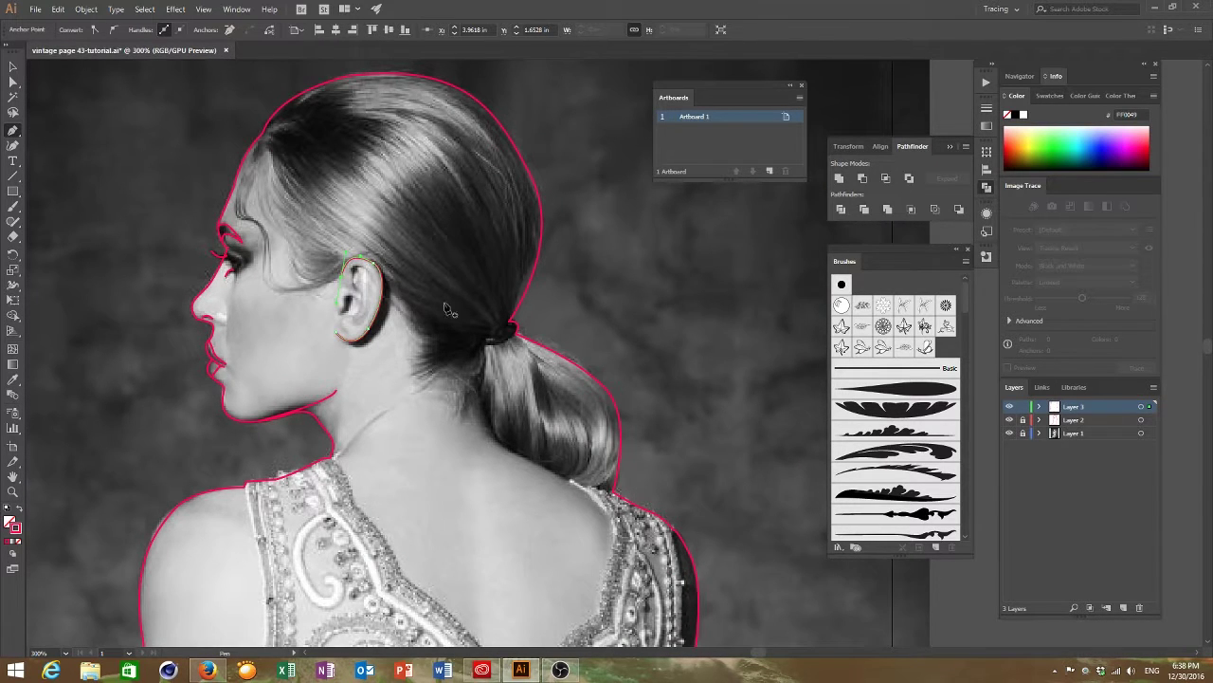
{"action": "scroll", "coordinate": [451, 310], "scroll_direction": "down", "scroll_amount": 3}
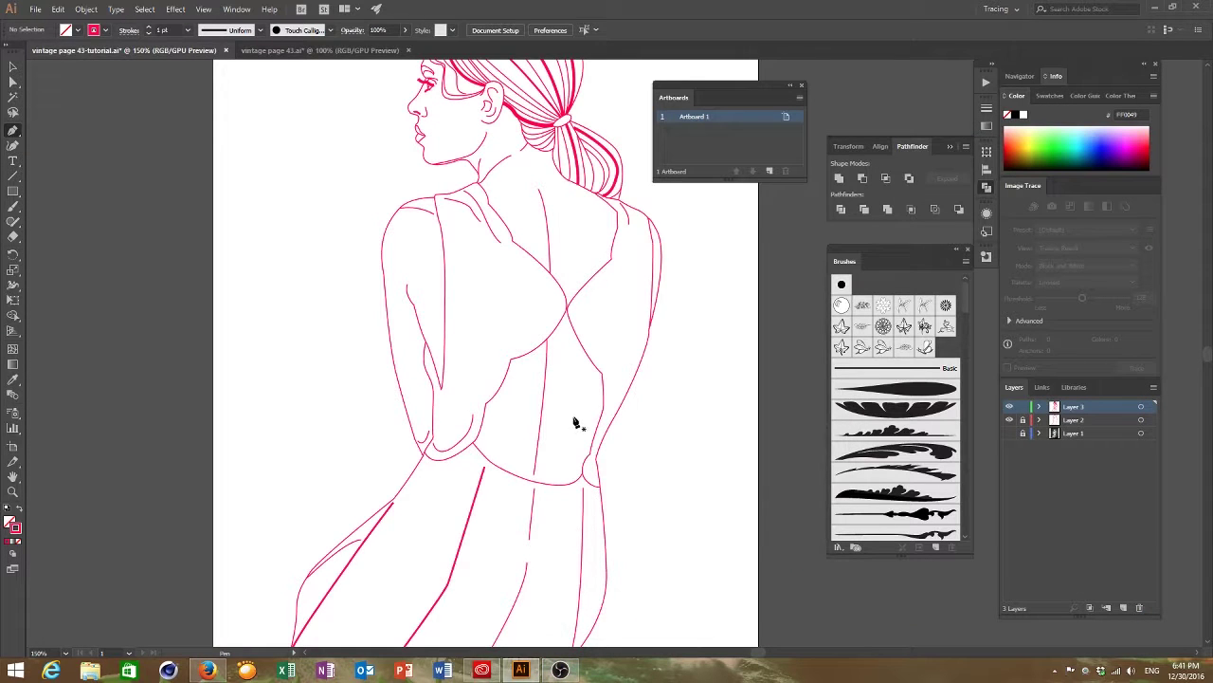
{"action": "scroll", "coordinate": [579, 422], "scroll_direction": "up", "scroll_amount": 2}
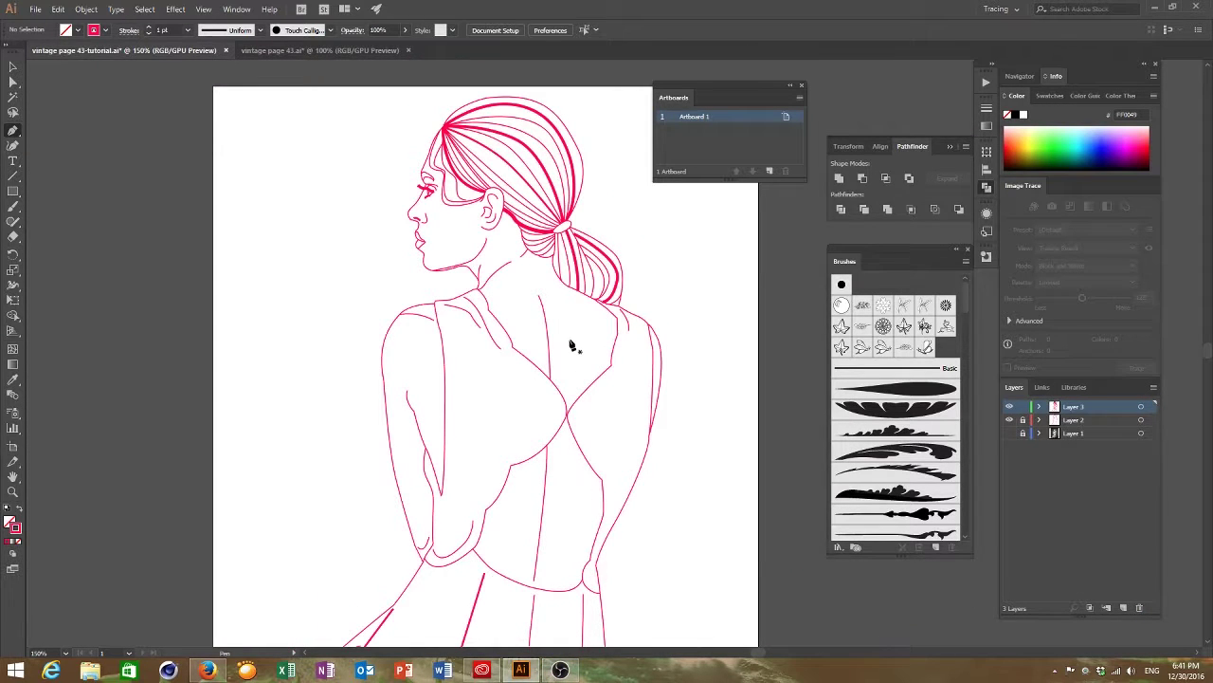
{"action": "scroll", "coordinate": [571, 346], "scroll_direction": "down", "scroll_amount": 4}
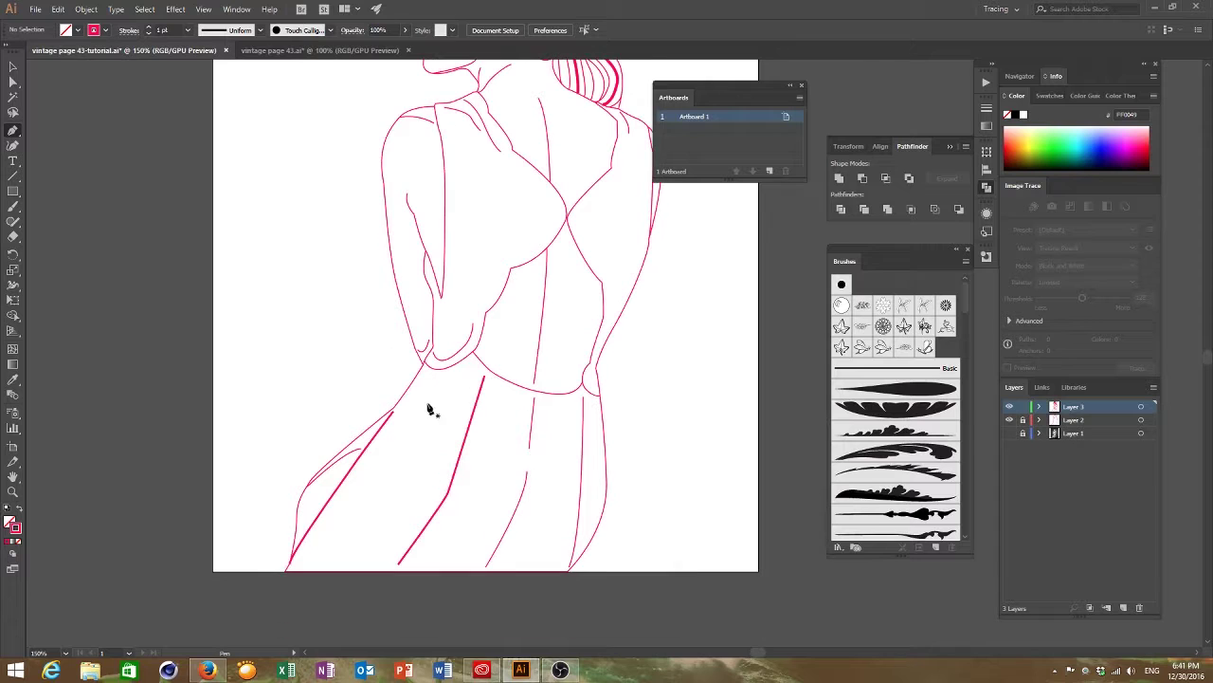
{"action": "scroll", "coordinate": [536, 387], "scroll_direction": "up", "scroll_amount": 5}
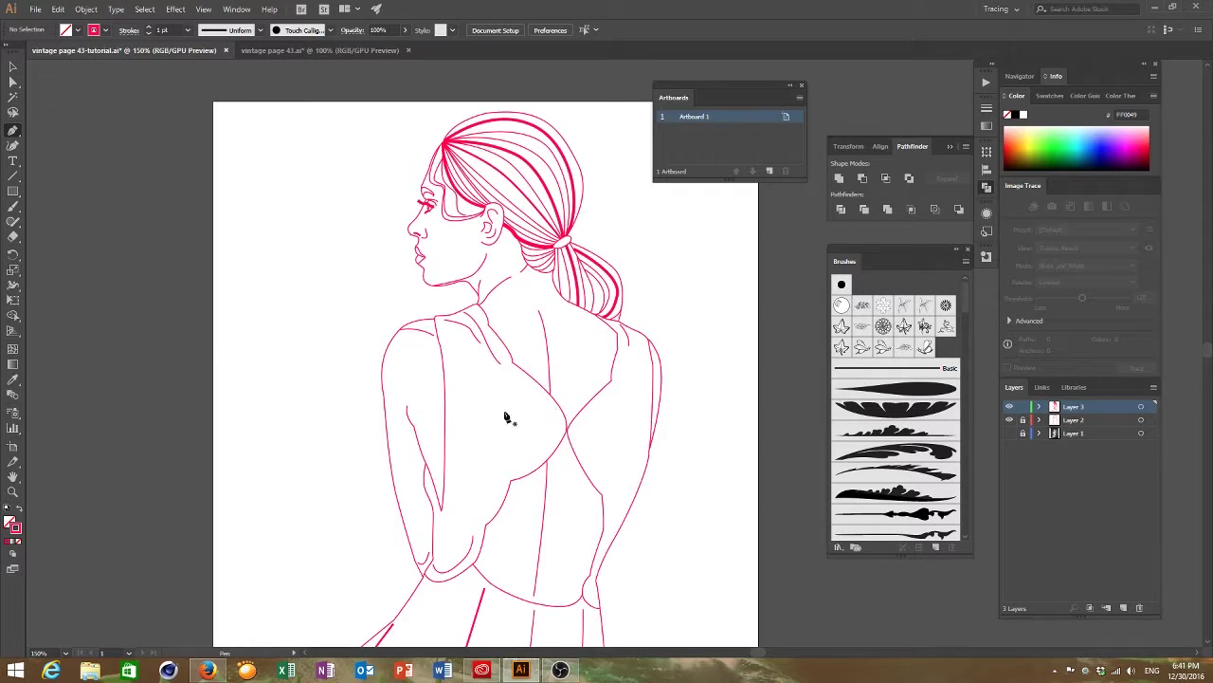
Step: Apply a width profile tapered at both ends to the outer fold line on the dress's left shoulder strap
{"action": "left_click", "coordinate": [13, 491]}
{"action": "left_click", "coordinate": [548, 342]}
{"action": "left_click", "coordinate": [613, 341]}
{"action": "left_click", "coordinate": [612, 361]}
{"action": "left_click", "coordinate": [626, 346]}
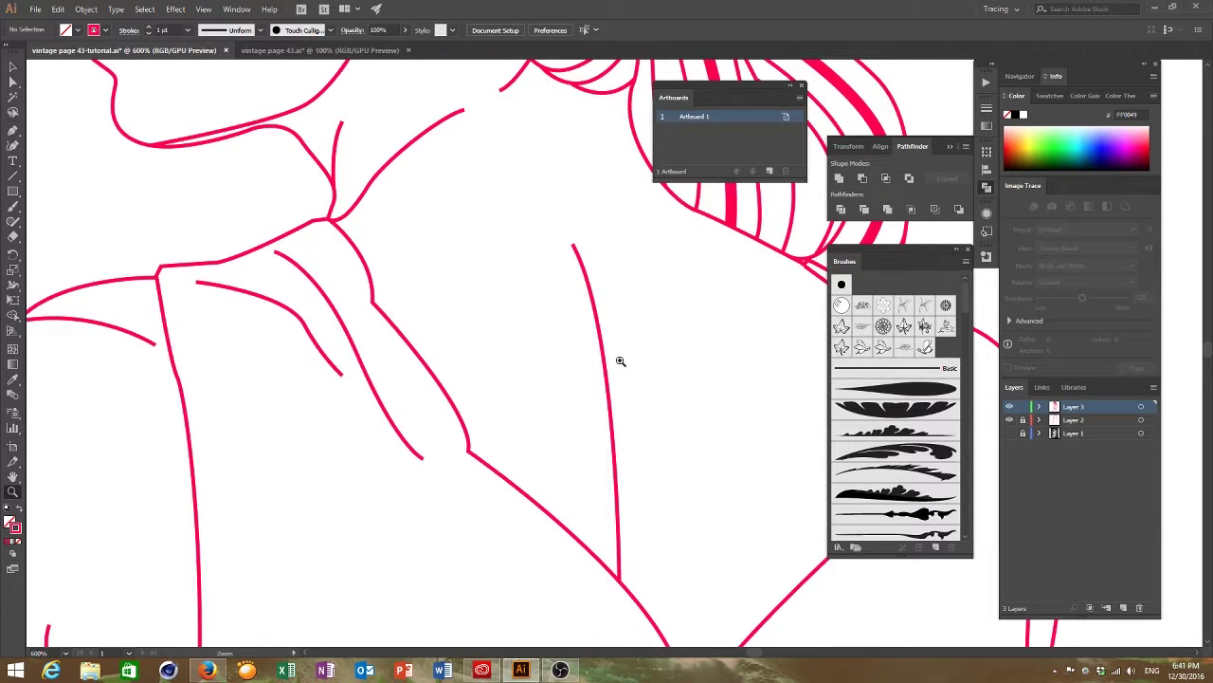
{"action": "left_click", "coordinate": [13, 67]}
{"action": "left_click", "coordinate": [265, 300]}
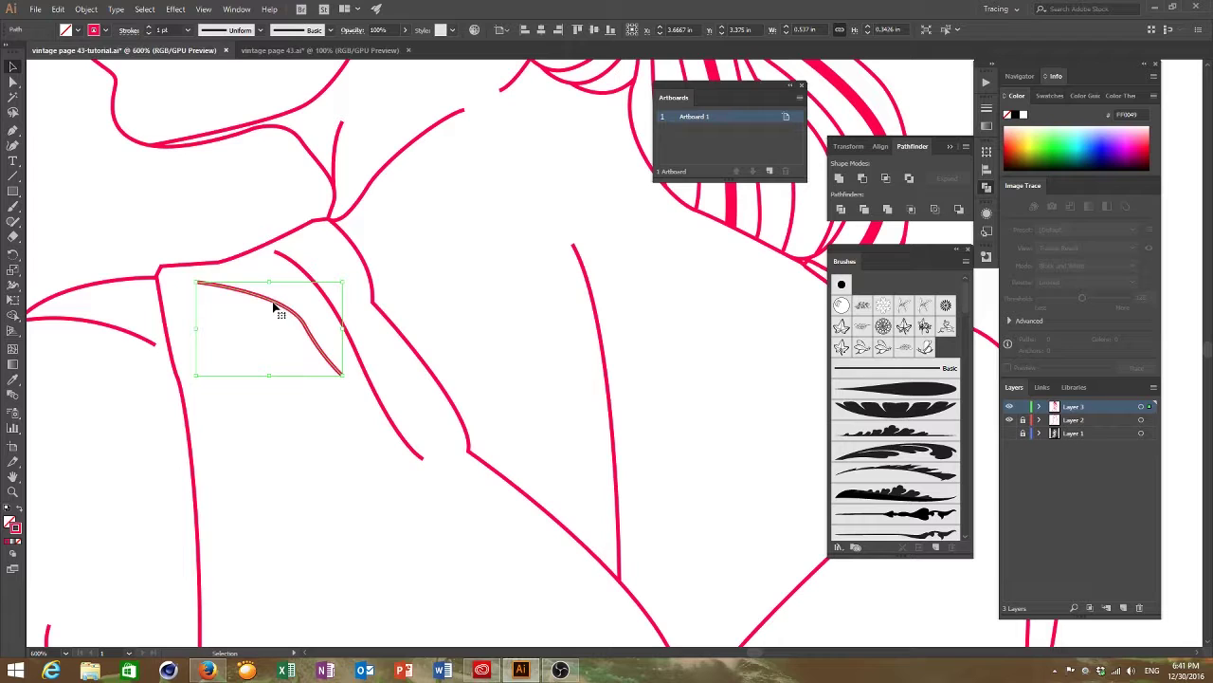
{"action": "left_click", "coordinate": [260, 32]}
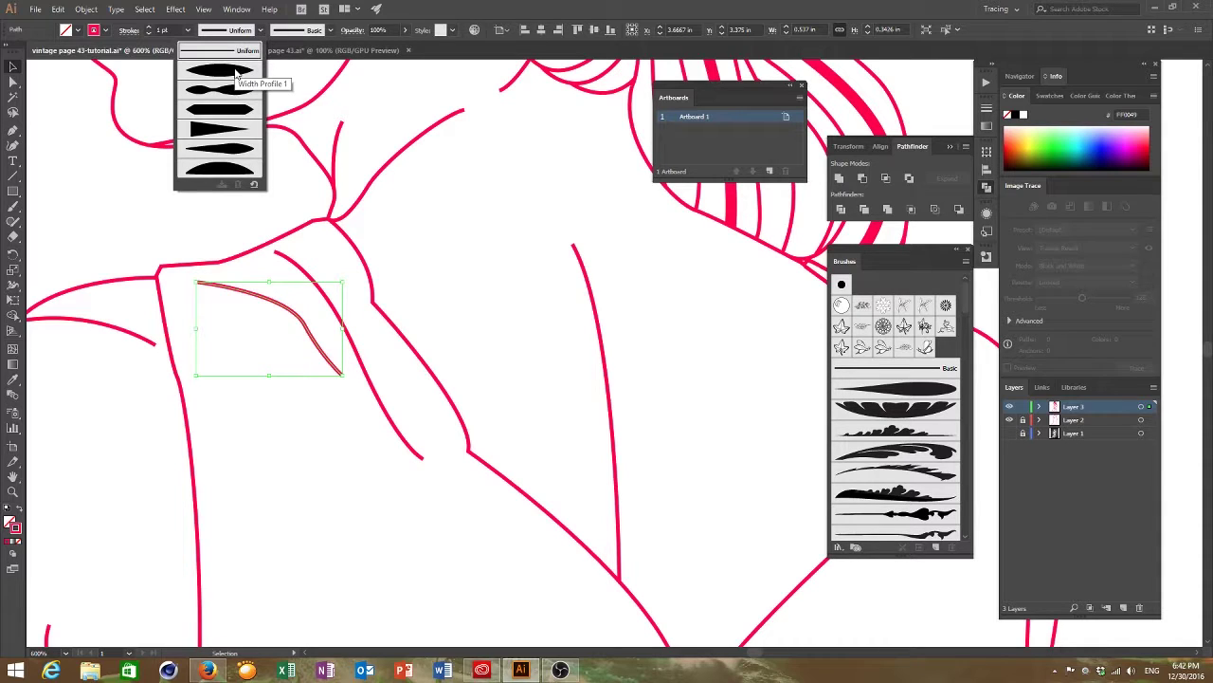
{"action": "left_click", "coordinate": [227, 149]}
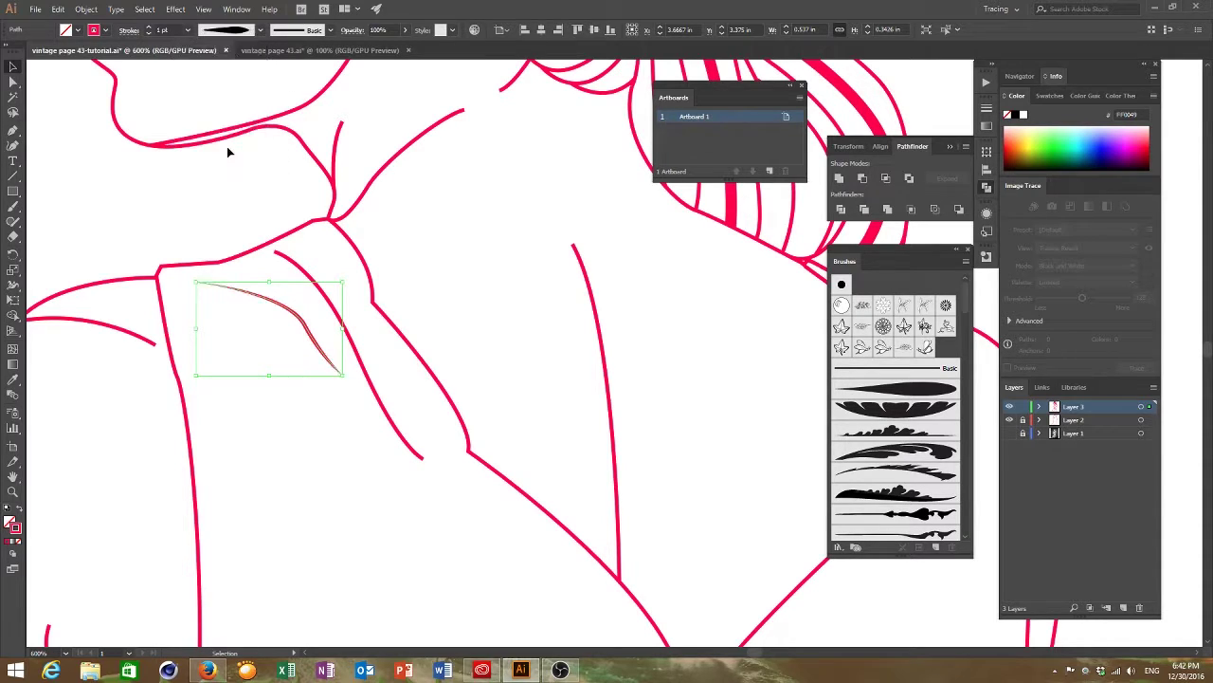
{"action": "left_click", "coordinate": [69, 126]}
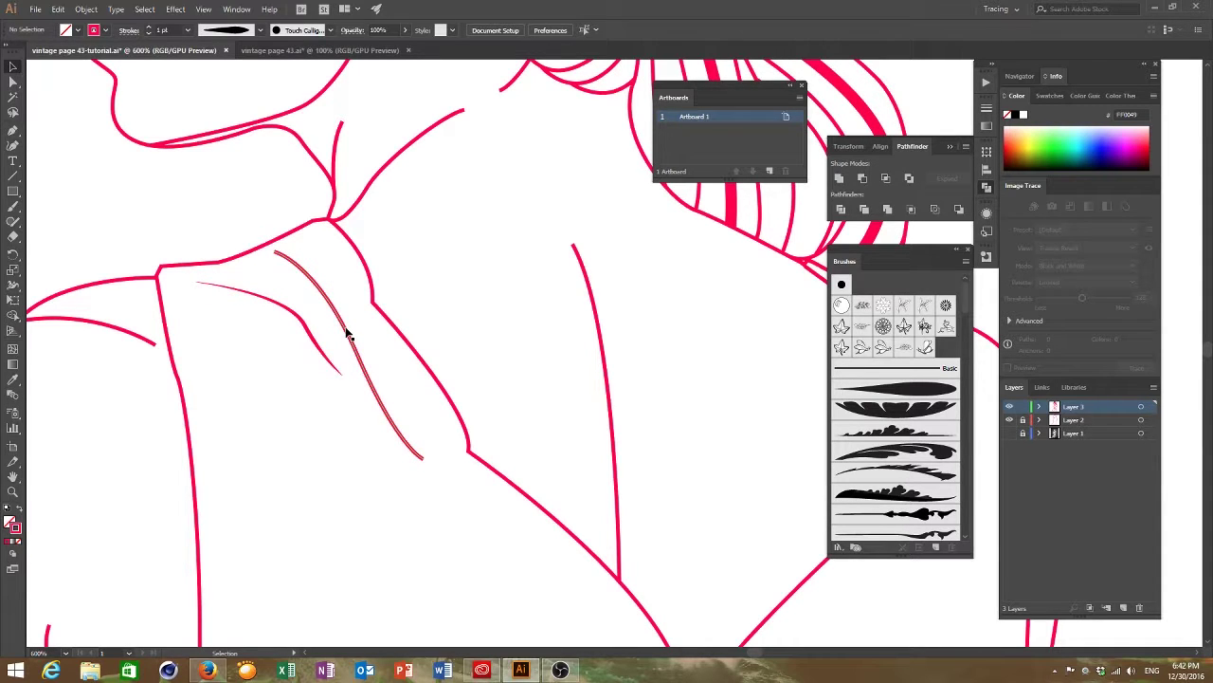
Step: Apply tapered width profiles to the curve beside the nostril and to the upper eyelash line
{"action": "scroll", "coordinate": [344, 417], "scroll_direction": "up", "scroll_amount": 5}
{"action": "left_click", "coordinate": [119, 302]}
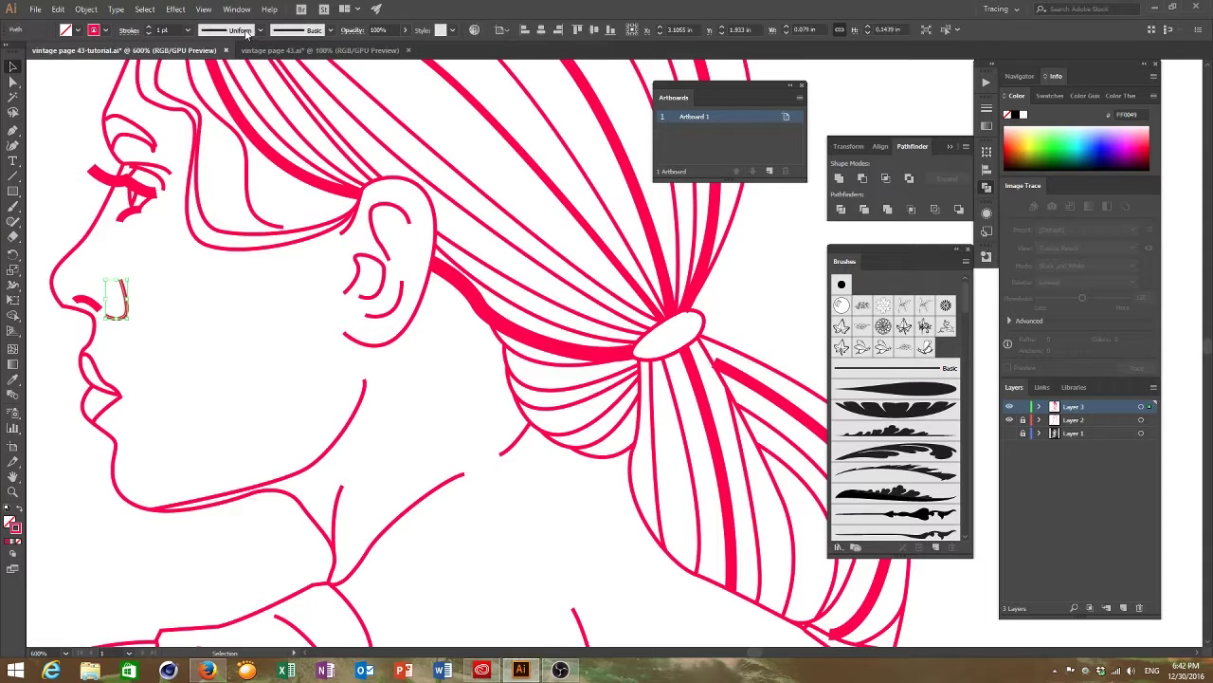
{"action": "left_click", "coordinate": [245, 34]}
{"action": "left_click", "coordinate": [123, 178]}
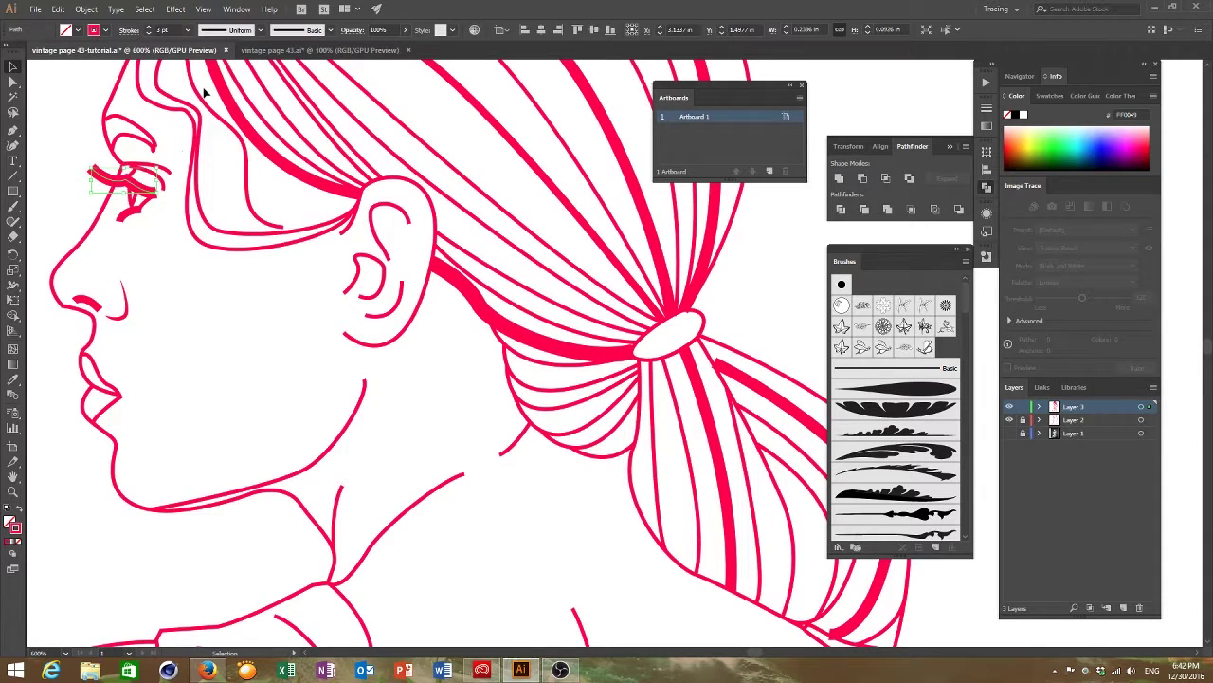
{"action": "left_click", "coordinate": [236, 34]}
{"action": "left_click", "coordinate": [220, 135]}
{"action": "left_click", "coordinate": [228, 36]}
{"action": "left_click", "coordinate": [230, 103]}
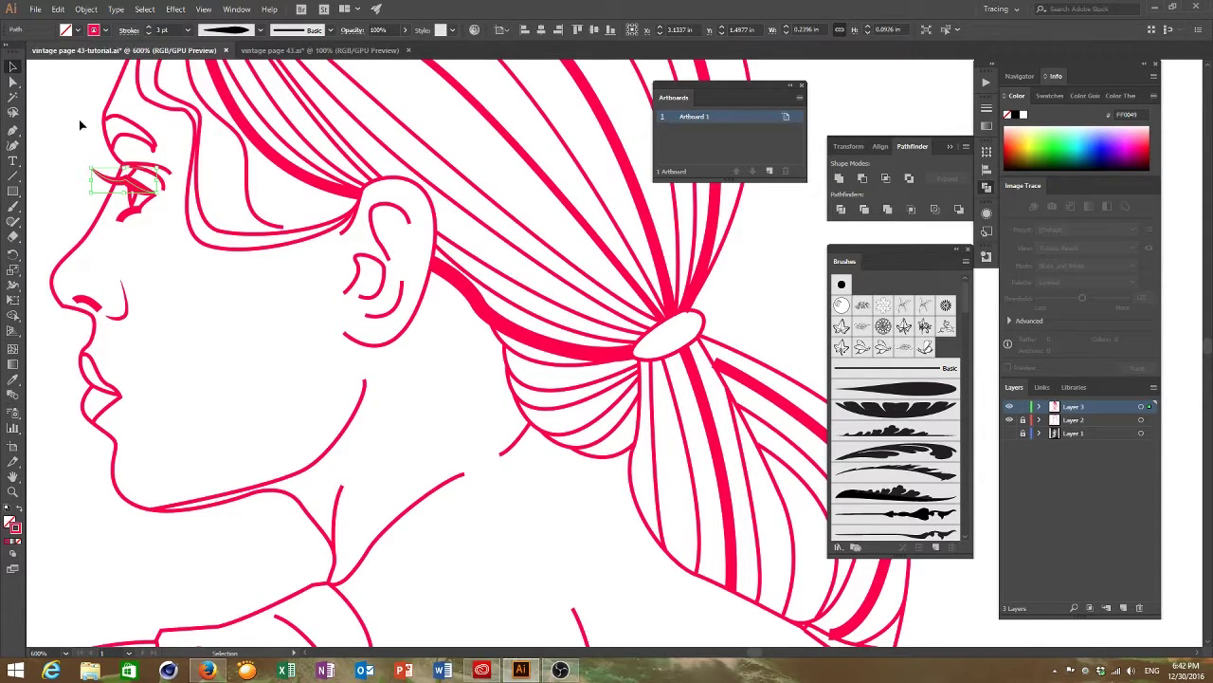
Step: Apply a tapered width profile to the short lower eyelash stroke under the eye
{"action": "left_click", "coordinate": [129, 216]}
{"action": "left_click", "coordinate": [228, 30]}
{"action": "left_click", "coordinate": [220, 148]}
{"action": "left_click", "coordinate": [227, 30]}
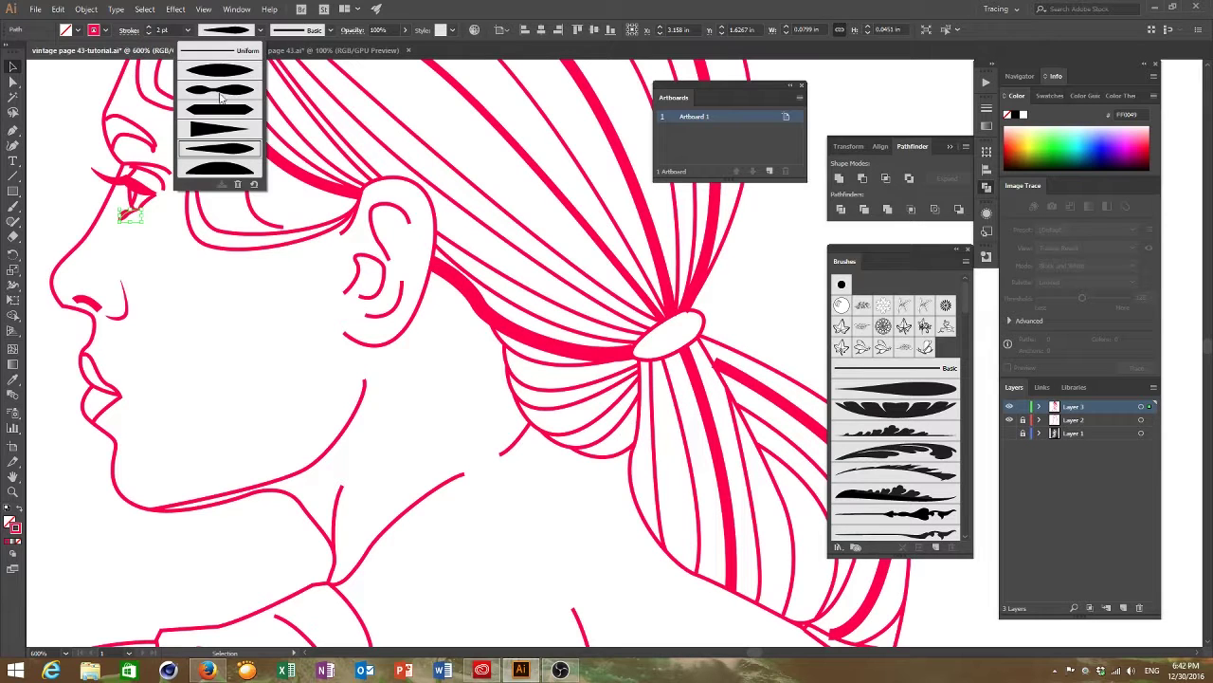
{"action": "left_click", "coordinate": [222, 129]}
Step: Apply a width profile tapered at both ends to the three detail curves inside the ear
{"action": "left_click", "coordinate": [348, 277]}
{"action": "left_click", "coordinate": [228, 30]}
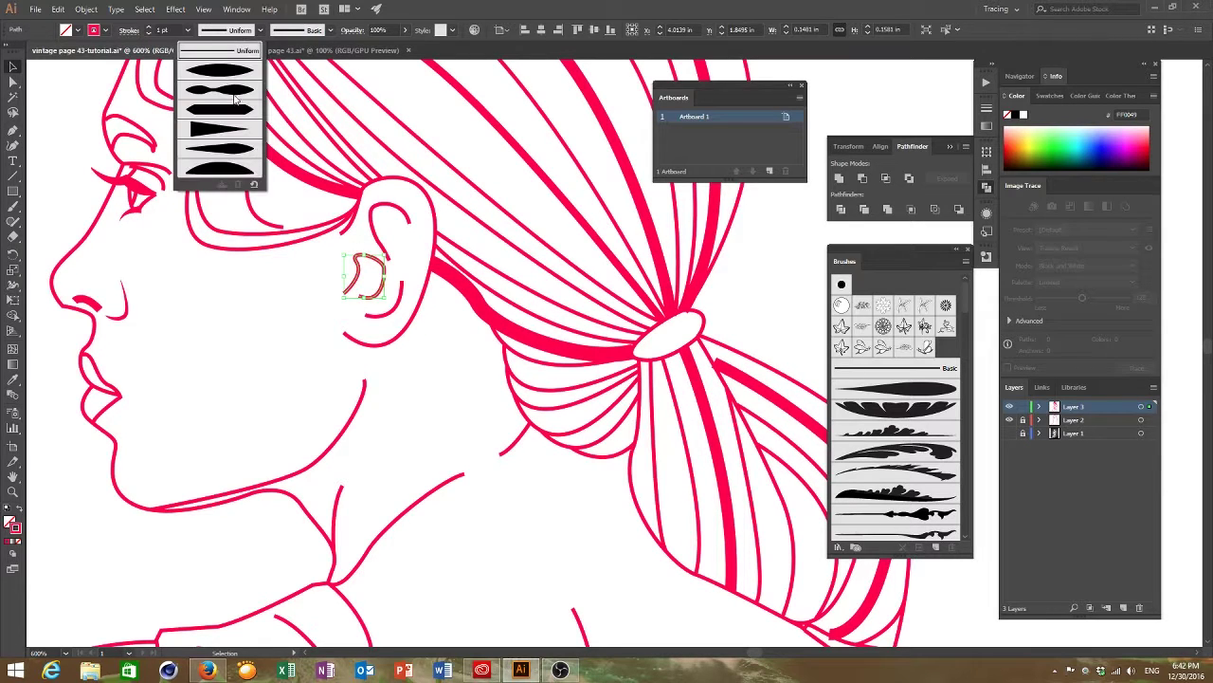
{"action": "left_click", "coordinate": [236, 99]}
{"action": "left_click", "coordinate": [362, 223]}
{"action": "left_click", "coordinate": [373, 222]}
{"action": "left_click", "coordinate": [228, 30]}
{"action": "left_click", "coordinate": [227, 99]}
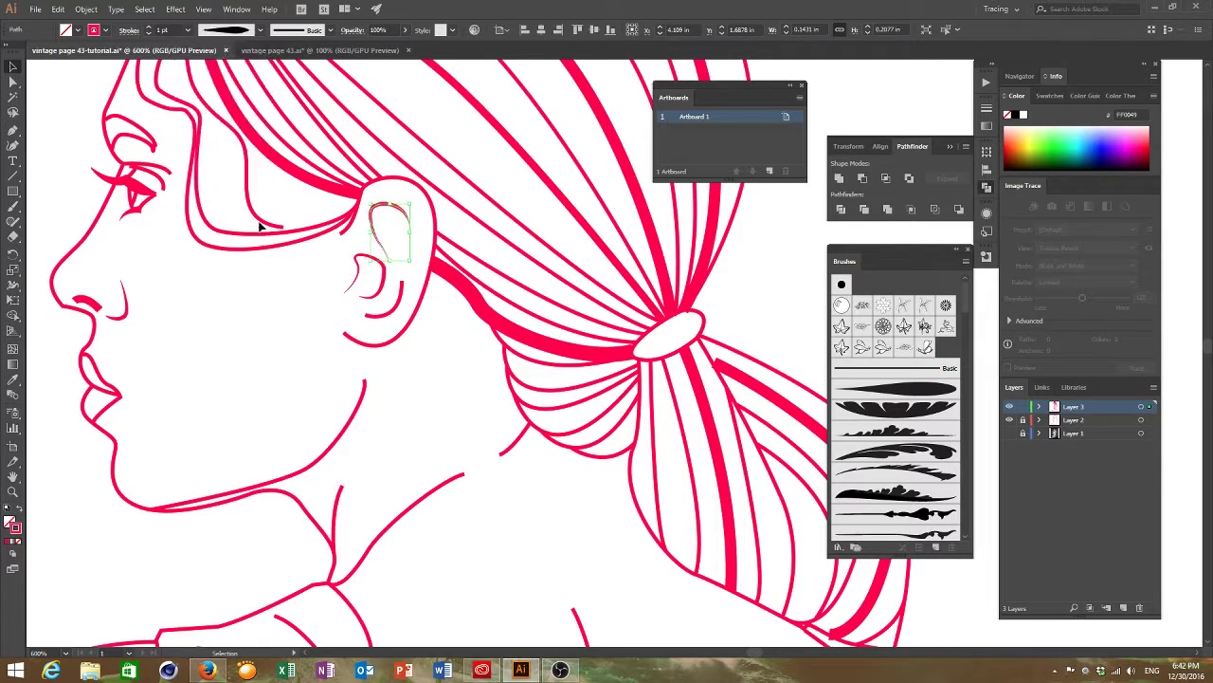
{"action": "left_click", "coordinate": [359, 244]}
{"action": "left_click", "coordinate": [376, 318]}
{"action": "left_click", "coordinate": [227, 30]}
{"action": "left_click", "coordinate": [230, 99]}
Step: Apply a width profile tapered at both ends to the outer contour of the ear
{"action": "left_click", "coordinate": [250, 212]}
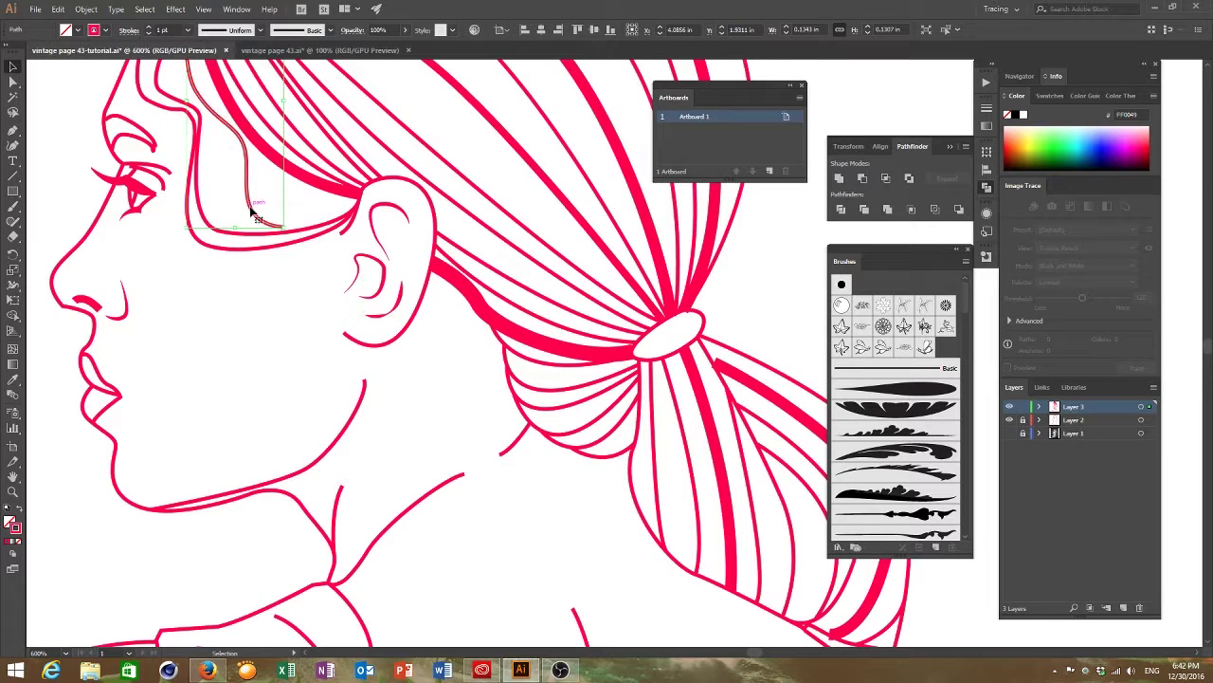
{"action": "left_click", "coordinate": [361, 343]}
{"action": "left_click", "coordinate": [229, 30]}
{"action": "left_click", "coordinate": [223, 89]}
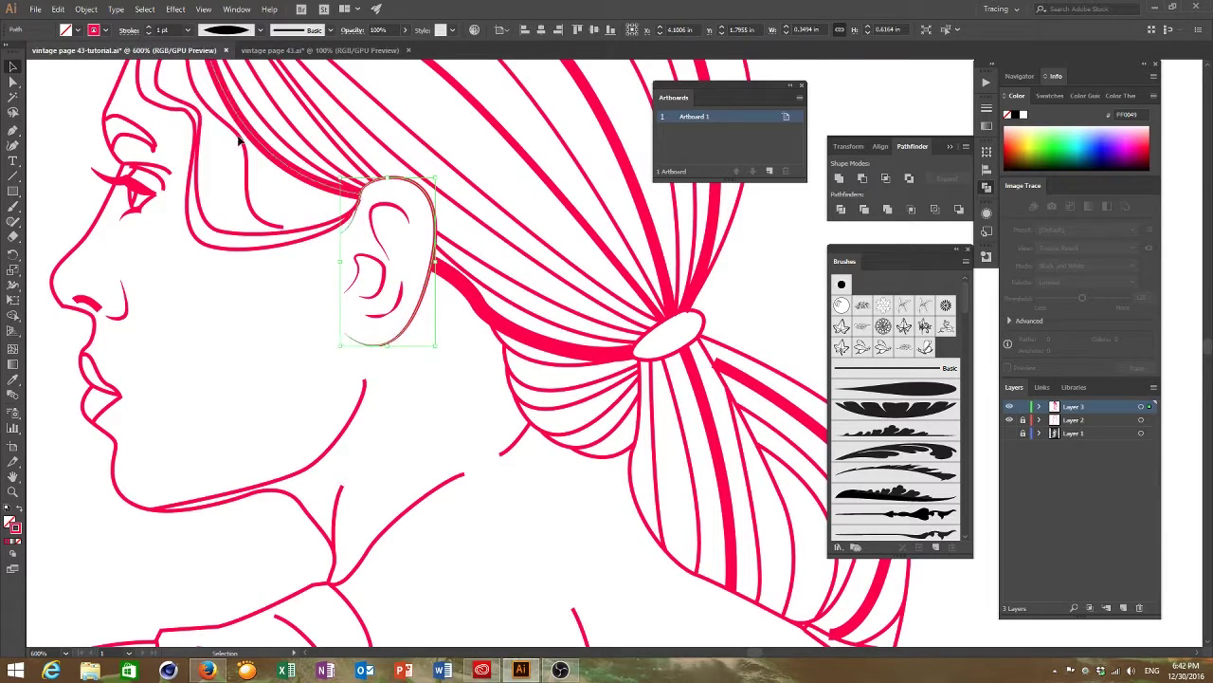
{"action": "left_click", "coordinate": [285, 285]}
{"action": "left_click", "coordinate": [405, 333]}
Step: Apply the wedge-shaped width profile to the jawline and to the short vertical line on the front of the neck
{"action": "left_click", "coordinate": [186, 504]}
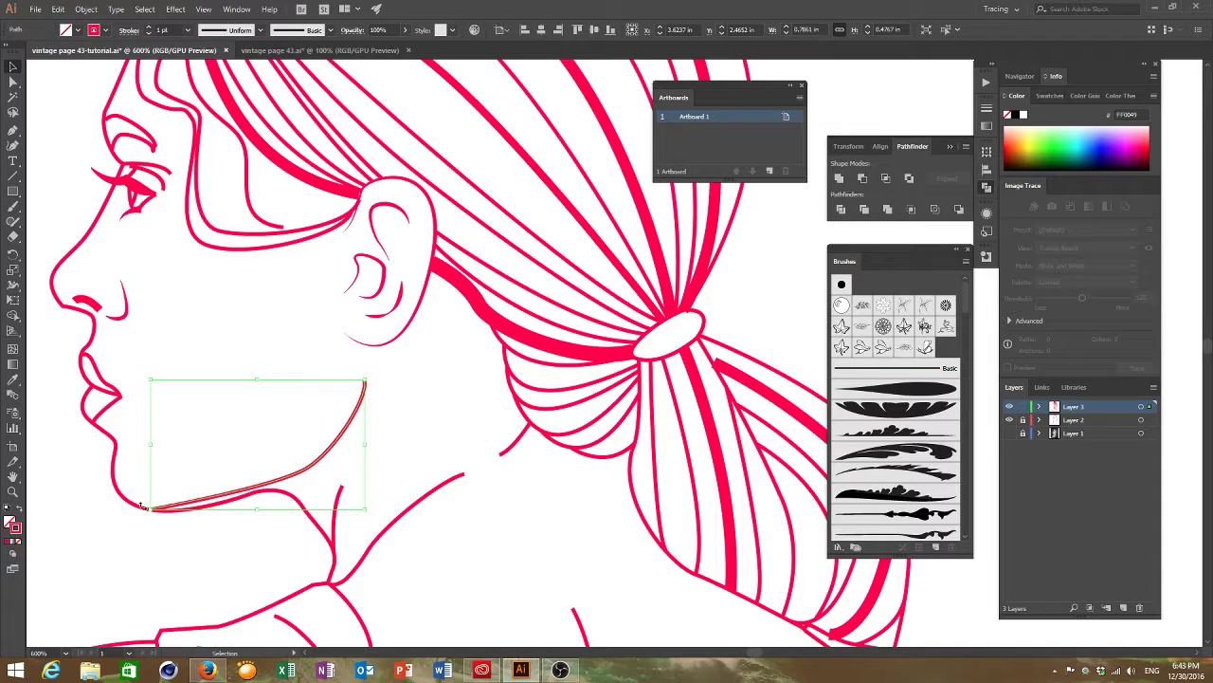
{"action": "left_click", "coordinate": [229, 29]}
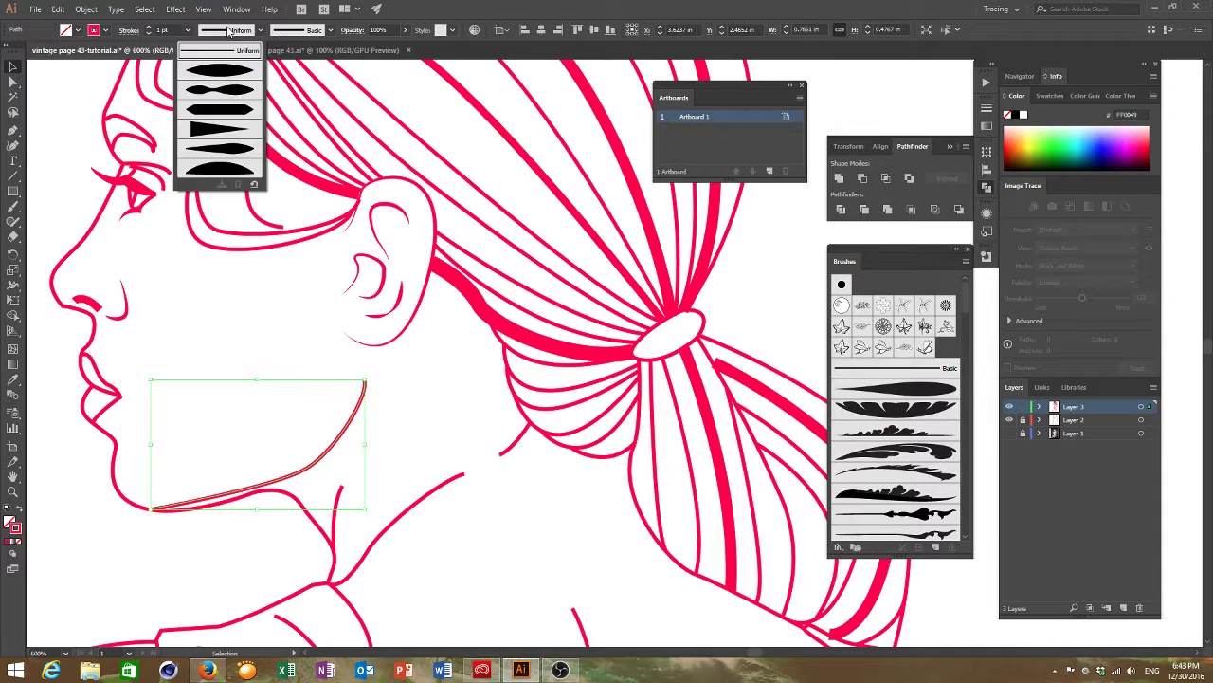
{"action": "left_click", "coordinate": [233, 131]}
{"action": "left_click", "coordinate": [216, 320]}
{"action": "left_click", "coordinate": [337, 519]}
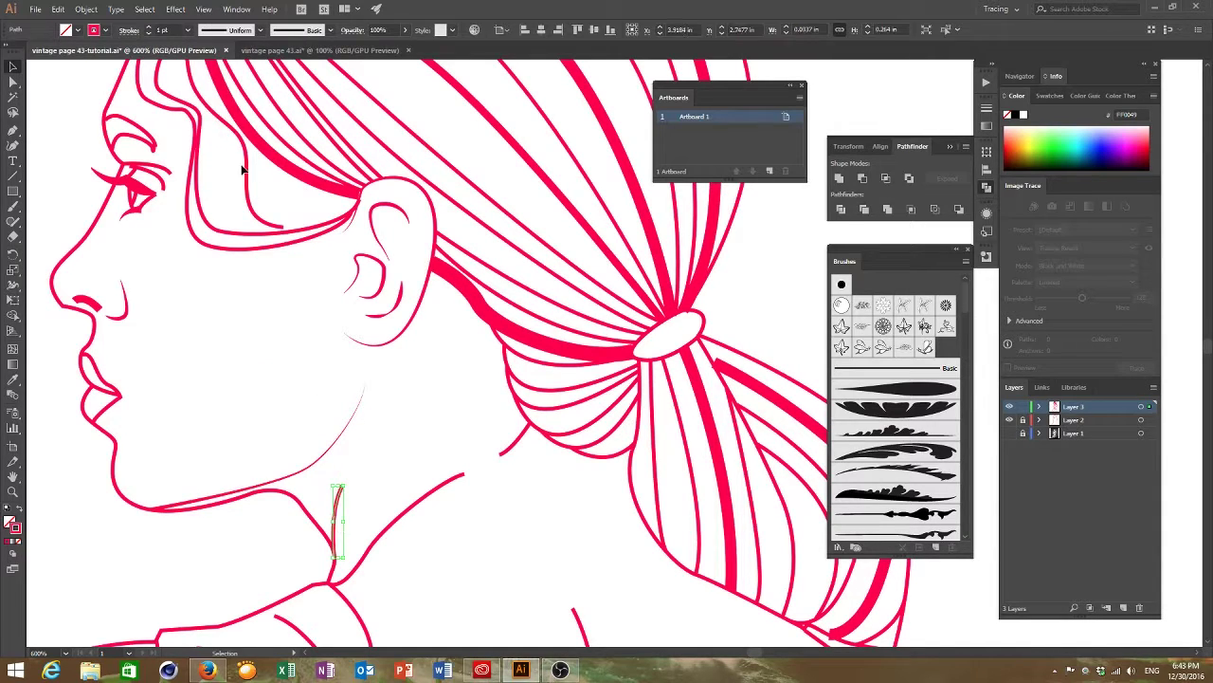
{"action": "left_click", "coordinate": [230, 29]}
{"action": "left_click", "coordinate": [232, 129]}
{"action": "left_click", "coordinate": [60, 343]}
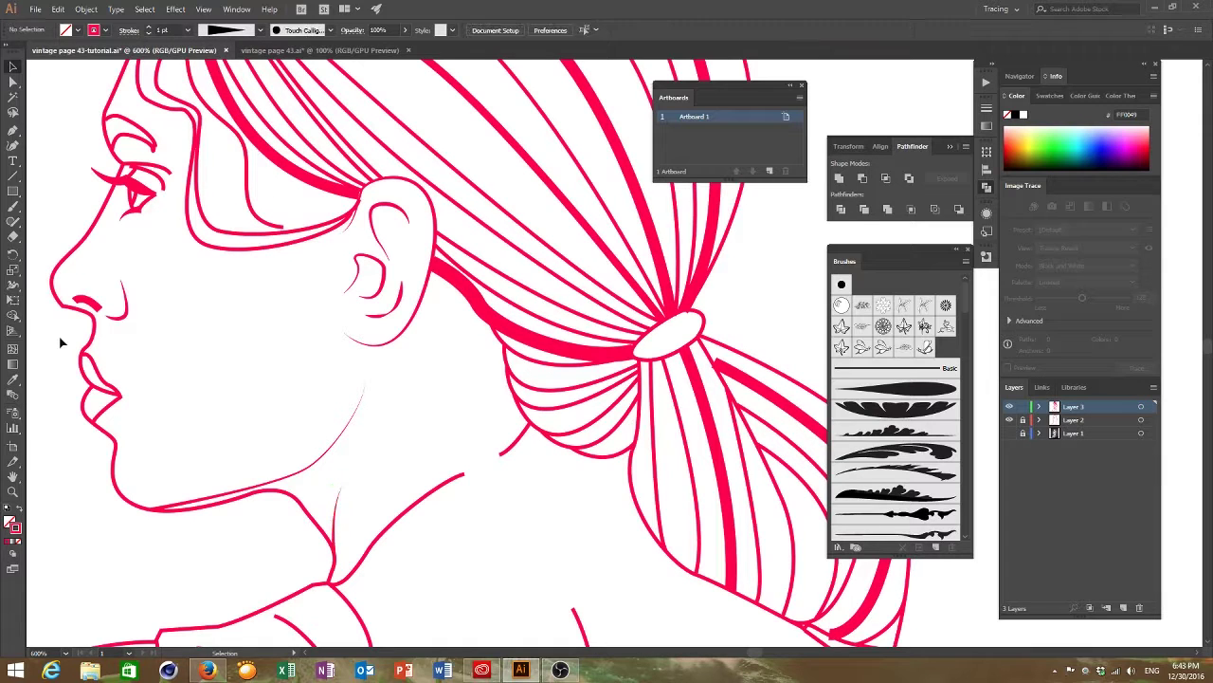
Step: Apply the wedge-shaped width profile to the long neck line and to the short nape line below the hair
{"action": "left_click", "coordinate": [459, 484]}
{"action": "left_click", "coordinate": [229, 29]}
{"action": "left_click", "coordinate": [230, 134]}
{"action": "left_click", "coordinate": [136, 411]}
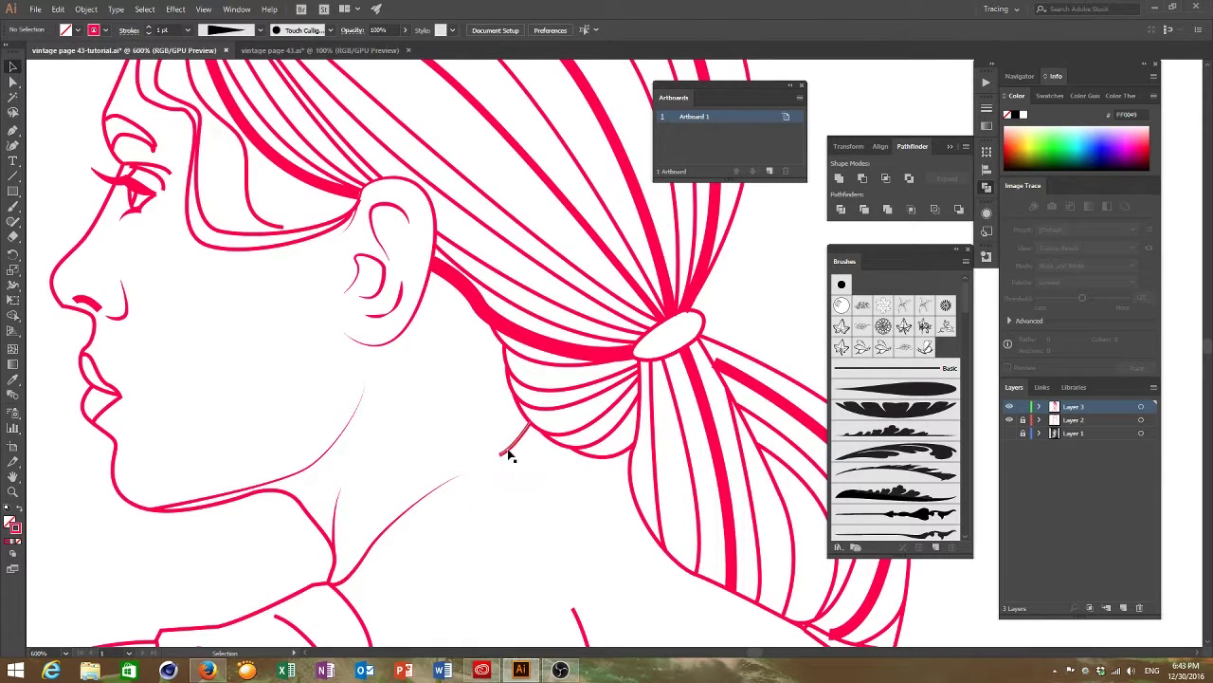
{"action": "left_click", "coordinate": [509, 456]}
{"action": "left_click", "coordinate": [229, 29]}
{"action": "left_click", "coordinate": [230, 133]}
{"action": "left_click", "coordinate": [138, 446]}
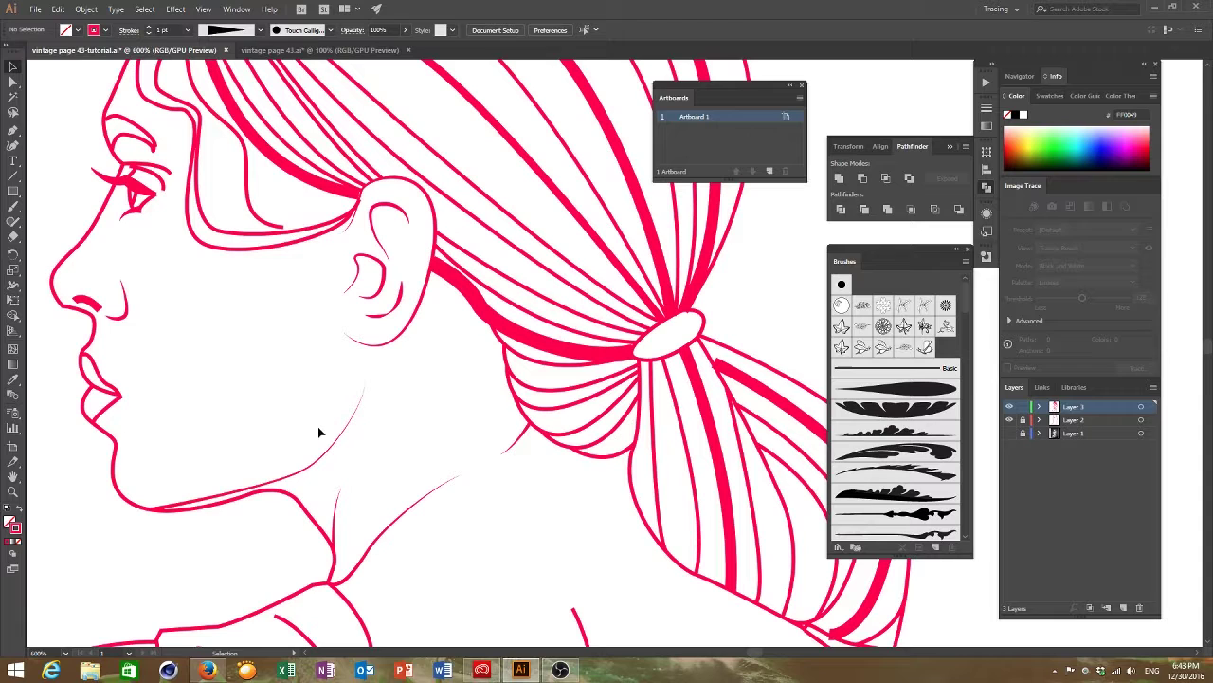
Step: Apply a width profile tapered at both ends to the thick nostril stroke
{"action": "left_click", "coordinate": [113, 408]}
{"action": "left_click", "coordinate": [230, 30]}
{"action": "left_click", "coordinate": [230, 133]}
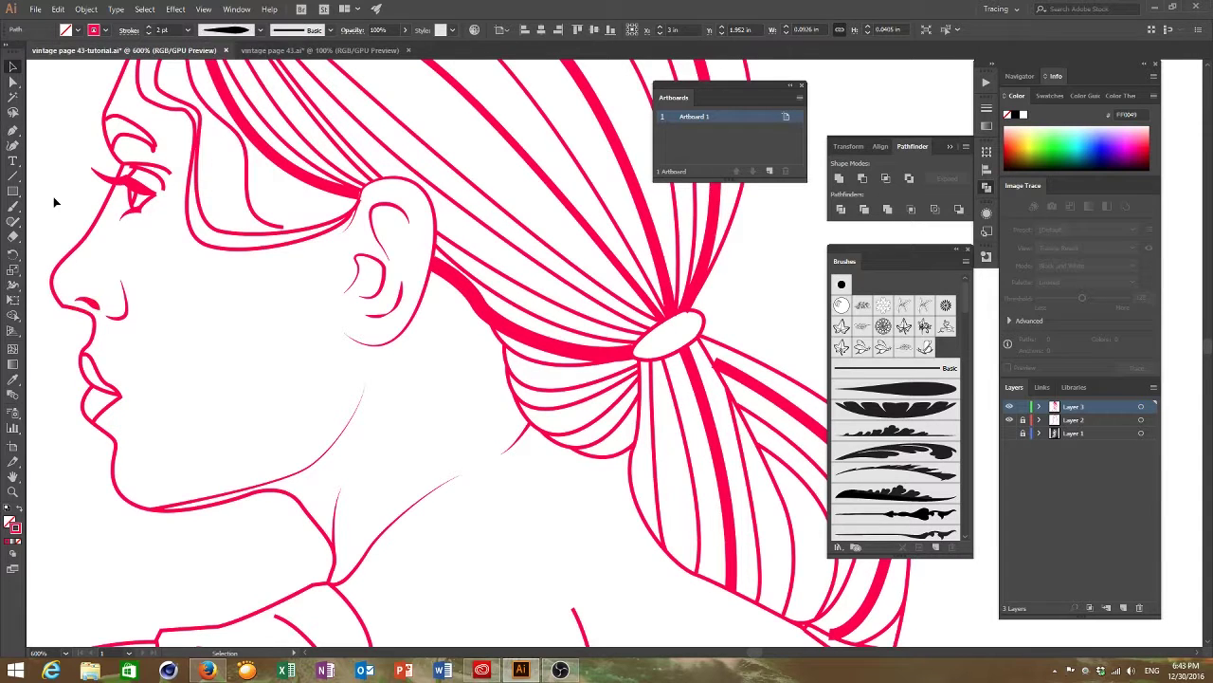
Step: Apply the wedge-shaped width profile to the lower line of the eyebrow
{"action": "scroll", "coordinate": [85, 201], "scroll_direction": "up", "scroll_amount": 1}
{"action": "left_click", "coordinate": [131, 196]}
{"action": "left_click", "coordinate": [230, 30]}
{"action": "scroll", "coordinate": [161, 207], "scroll_direction": "up", "scroll_amount": 1}
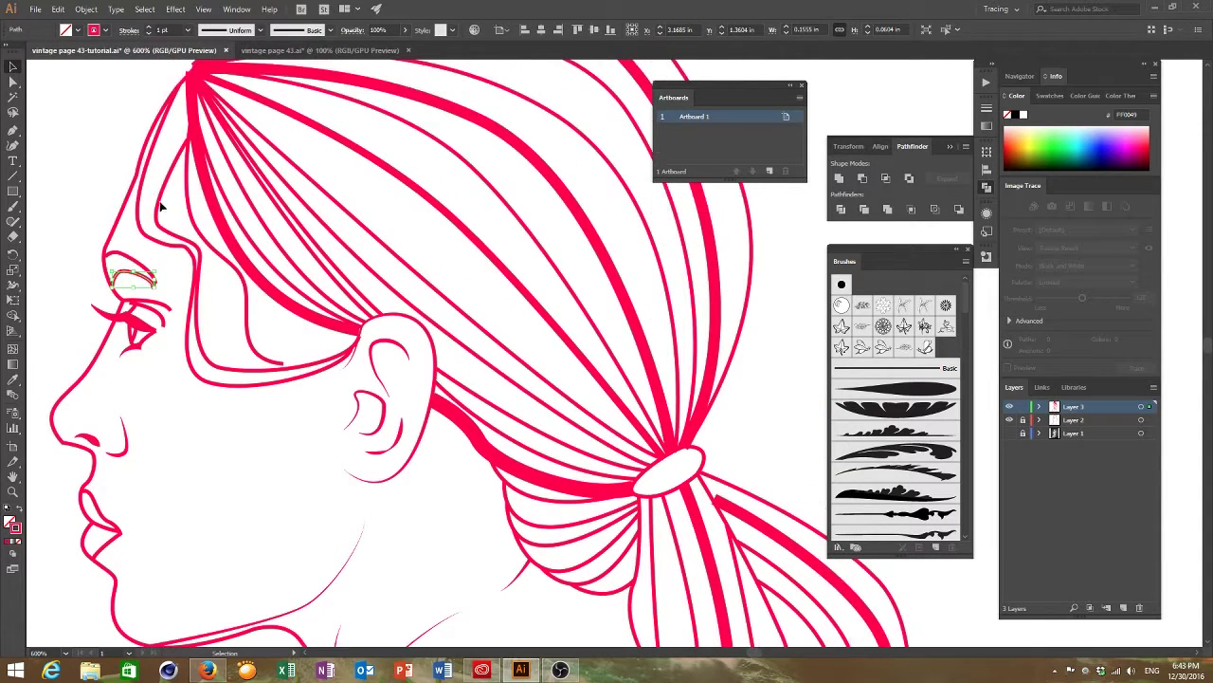
{"action": "left_click", "coordinate": [330, 29]}
{"action": "left_click", "coordinate": [398, 143]}
{"action": "left_click", "coordinate": [229, 29]}
{"action": "left_click", "coordinate": [230, 133]}
Step: Apply a width profile tapered at both ends to the eyelid crease above the upper lashes
{"action": "left_click", "coordinate": [150, 312]}
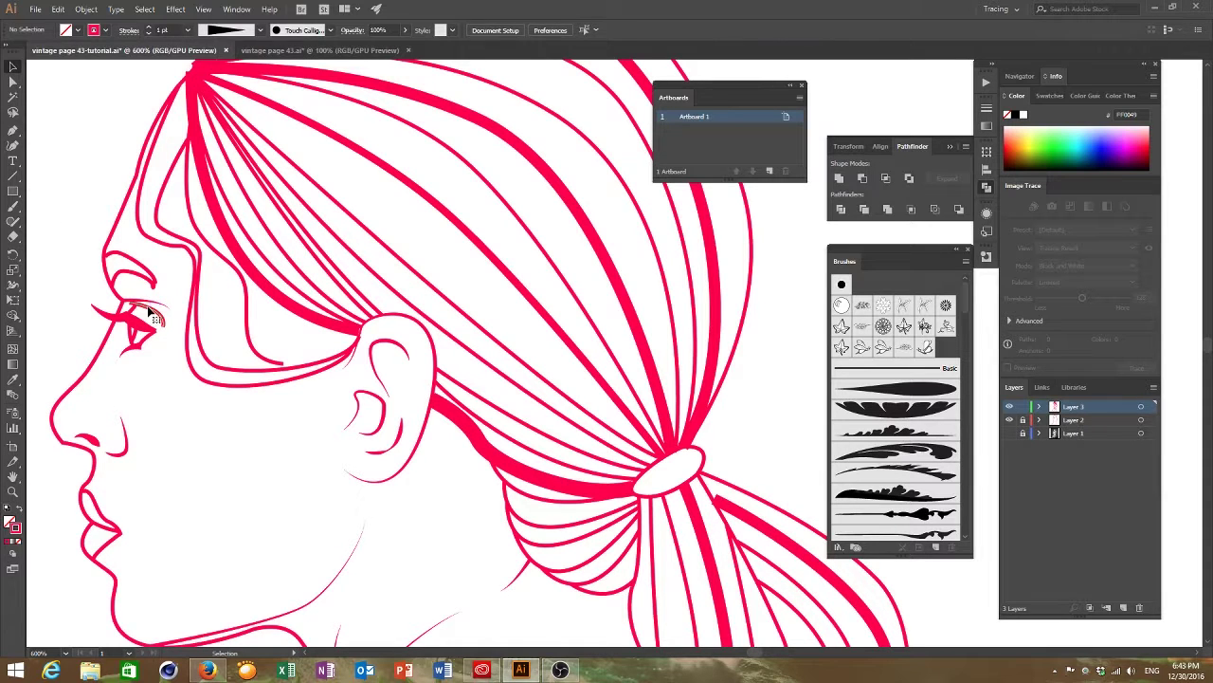
{"action": "left_click", "coordinate": [229, 30]}
{"action": "left_click", "coordinate": [231, 114]}
{"action": "key", "text": "shift+n"}
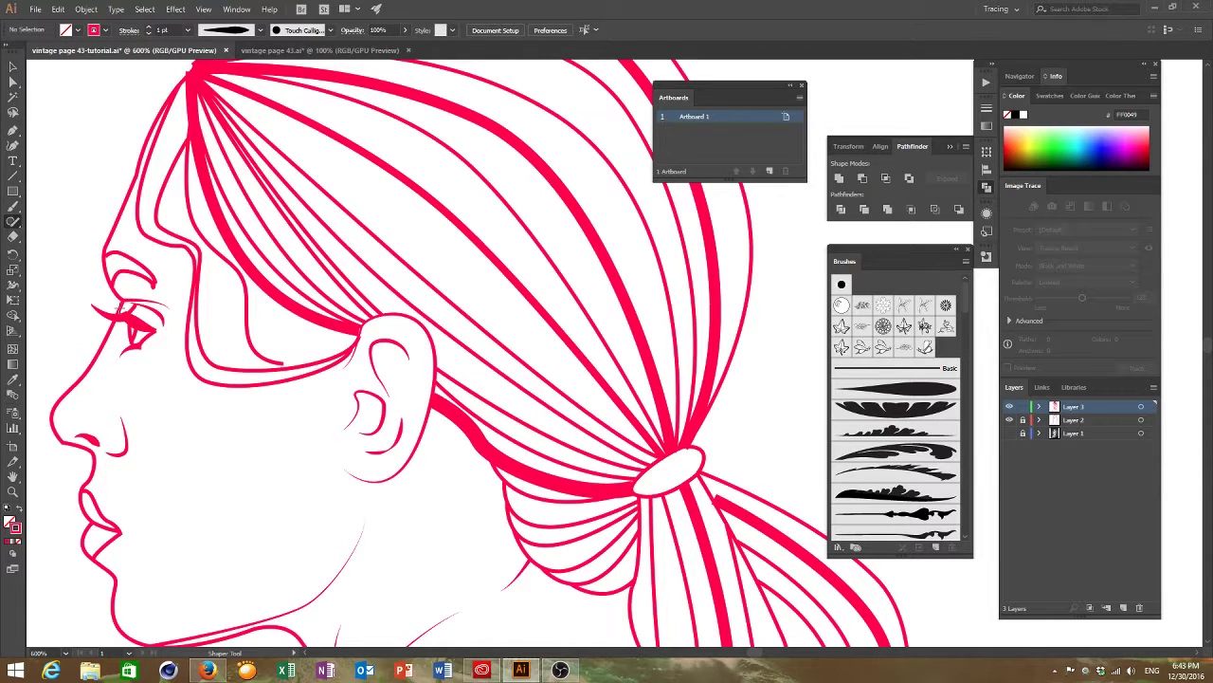
{"action": "left_click", "coordinate": [12, 65]}
Step: Apply a width profile tapered at both ends to the longer inner fold line on the left shoulder strap
{"action": "scroll", "coordinate": [509, 320], "scroll_direction": "down", "scroll_amount": 6}
{"action": "left_click", "coordinate": [318, 485]}
{"action": "scroll", "coordinate": [318, 488], "scroll_direction": "down", "scroll_amount": 2}
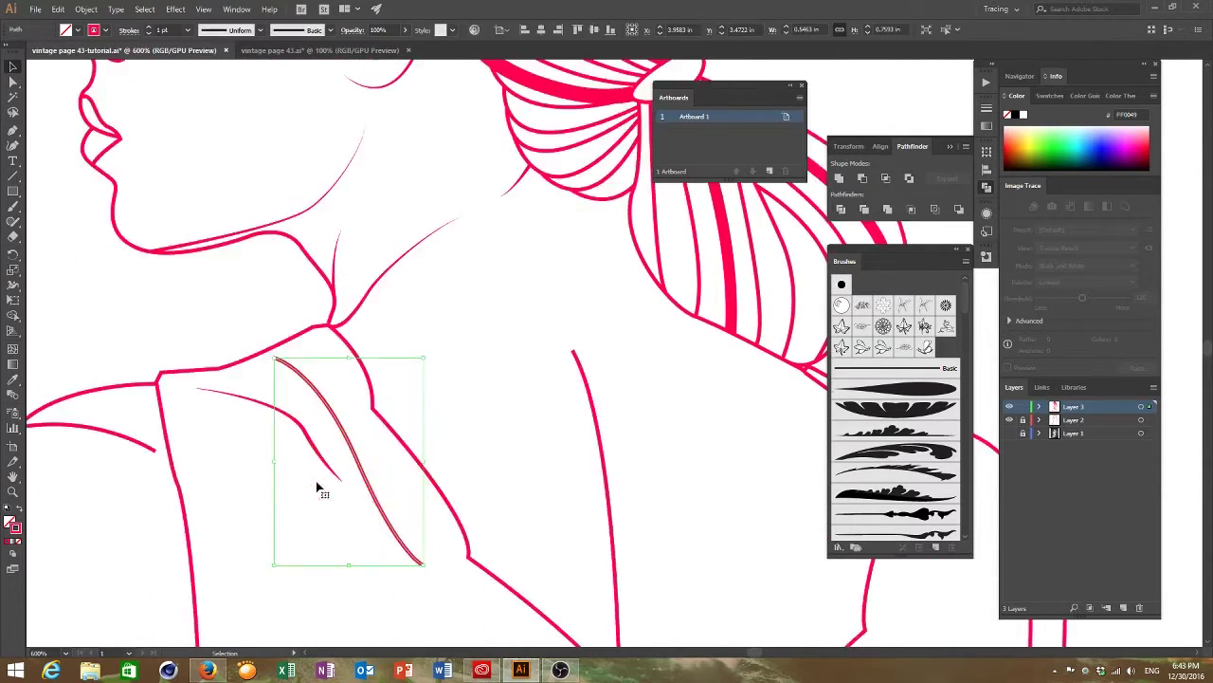
{"action": "left_click", "coordinate": [230, 30]}
{"action": "left_click", "coordinate": [217, 152]}
{"action": "left_click", "coordinate": [76, 287]}
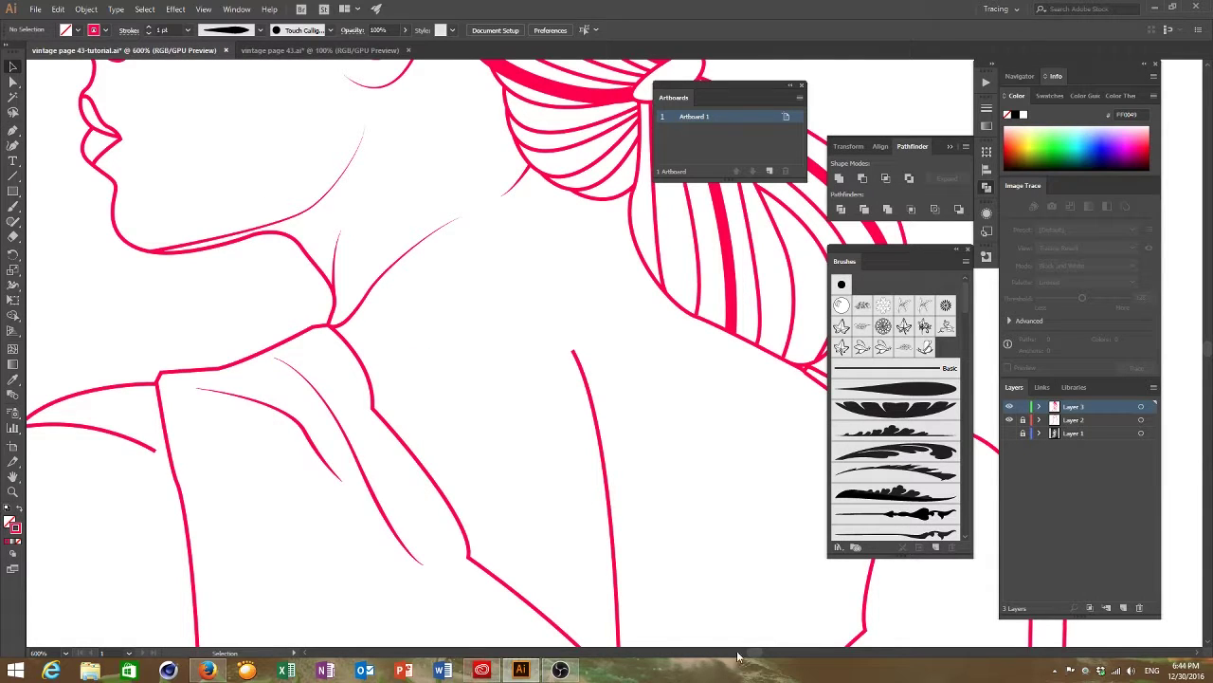
Step: Try the wedge-shaped width profile on the crease line across the left shoulder
{"action": "scroll", "coordinate": [738, 654], "scroll_direction": "left", "scroll_amount": 5}
{"action": "left_click", "coordinate": [536, 433]}
{"action": "left_click", "coordinate": [230, 29]}
{"action": "left_click", "coordinate": [219, 138]}
{"action": "left_click", "coordinate": [242, 251]}
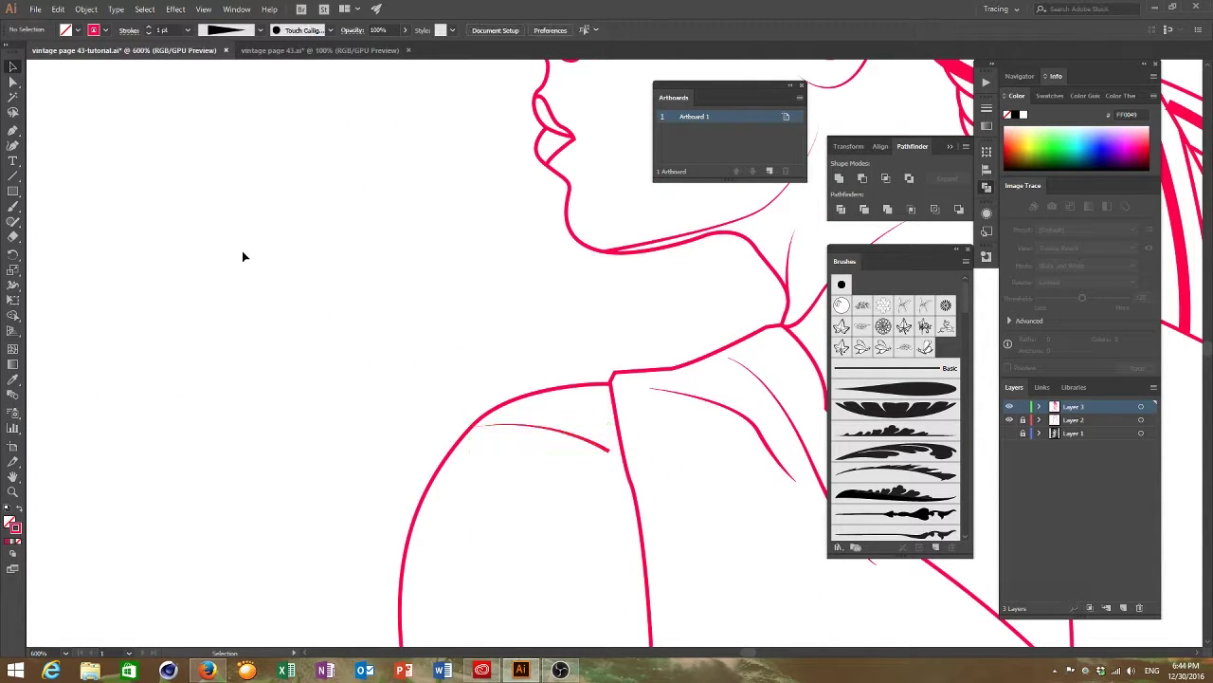
Step: Change the left shoulder's crease line to a width profile tapered at both ends
{"action": "left_click", "coordinate": [525, 426]}
{"action": "left_click", "coordinate": [222, 30]}
{"action": "left_click", "coordinate": [224, 107]}
{"action": "left_click", "coordinate": [236, 228]}
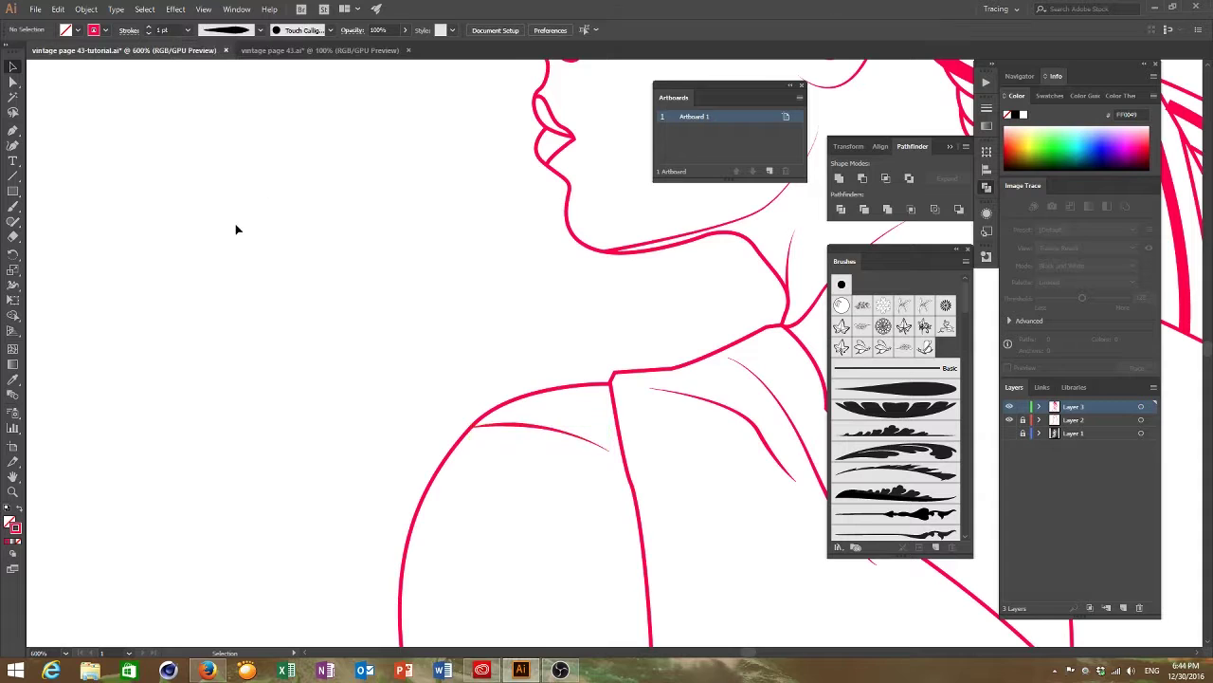
Step: Apply a width profile tapered at both ends to the short fold curve on the right shoulder below the ponytail
{"action": "scroll", "coordinate": [754, 654], "scroll_direction": "right", "scroll_amount": 5}
{"action": "left_click", "coordinate": [389, 470]}
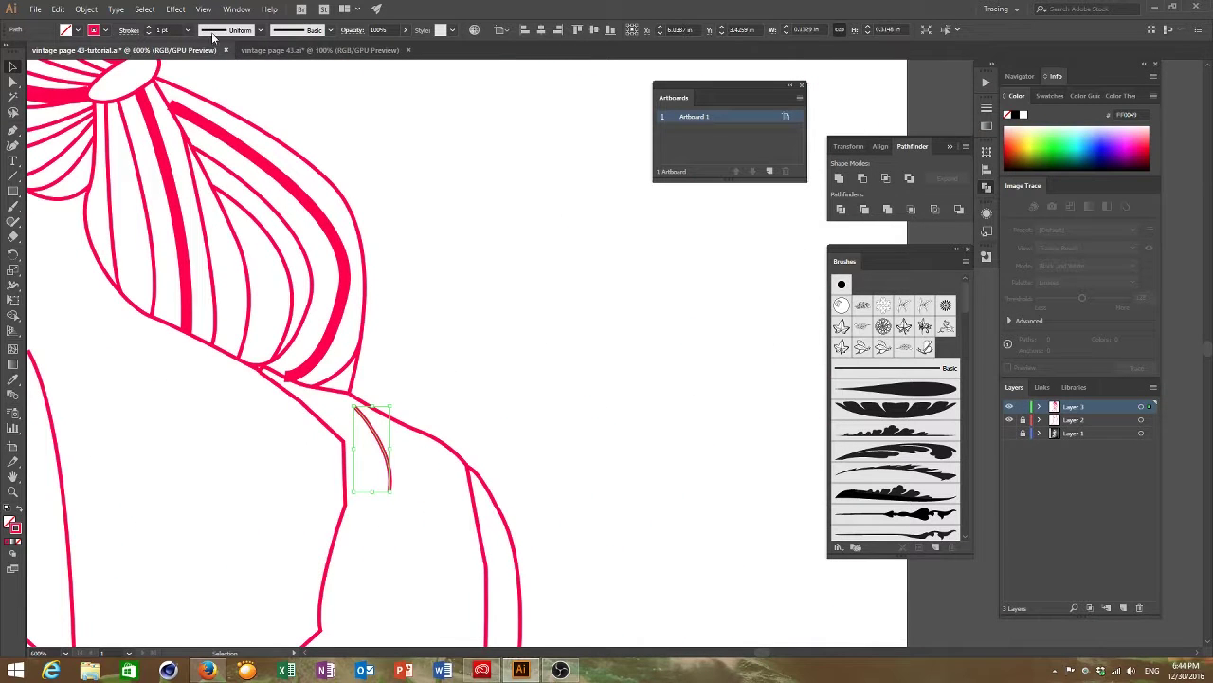
{"action": "left_click", "coordinate": [223, 30]}
{"action": "left_click", "coordinate": [224, 107]}
{"action": "left_click", "coordinate": [436, 304]}
{"action": "scroll", "coordinate": [389, 387], "scroll_direction": "down", "scroll_amount": 4}
{"action": "scroll", "coordinate": [388, 387], "scroll_direction": "down", "scroll_amount": 3}
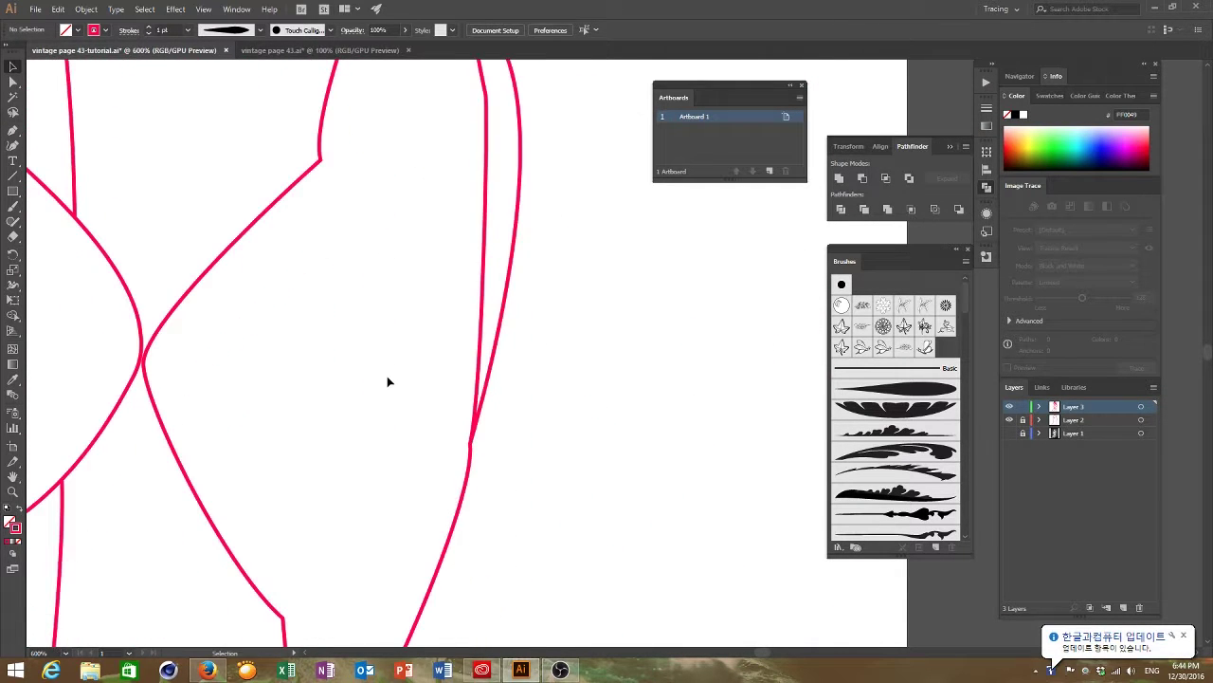
{"action": "scroll", "coordinate": [399, 237], "scroll_direction": "down", "scroll_amount": 3}
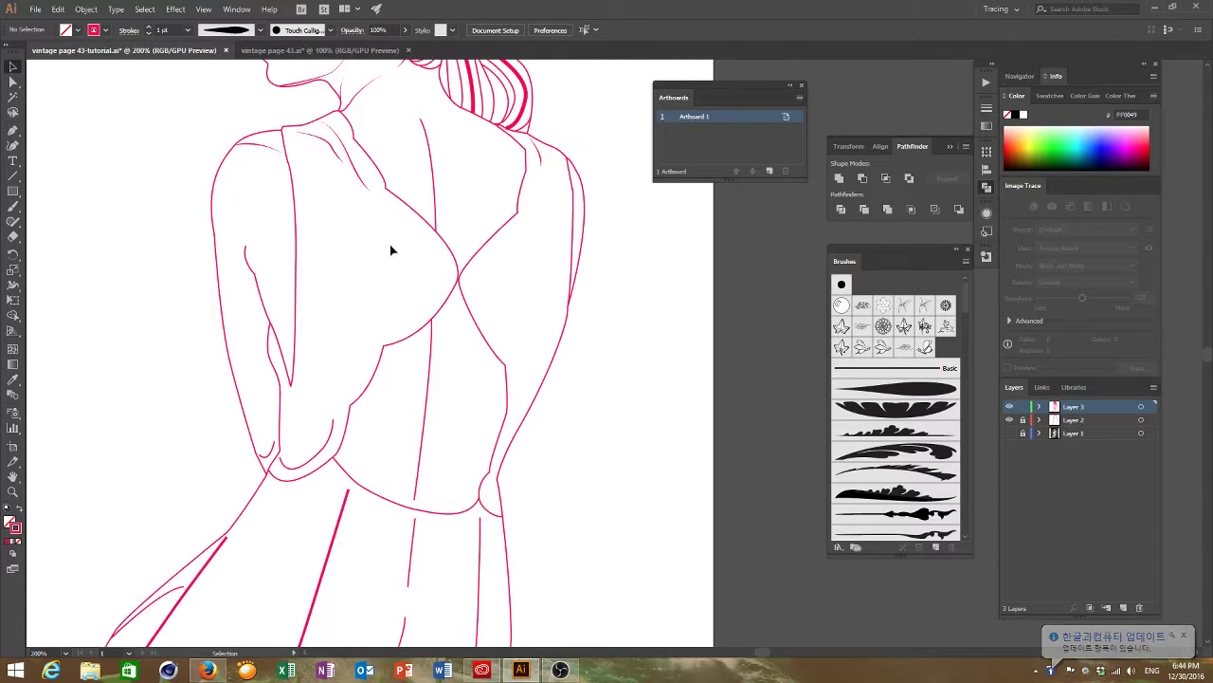
Step: Apply a width profile tapered at both ends to the inner curve at the bent left elbow
{"action": "left_click", "coordinate": [327, 446]}
{"action": "left_click", "coordinate": [218, 155]}
Step: Apply a width profile tapered at both ends to the short middle skirt fold line just below the waist
{"action": "scroll", "coordinate": [218, 154], "scroll_direction": "up", "scroll_amount": 1}
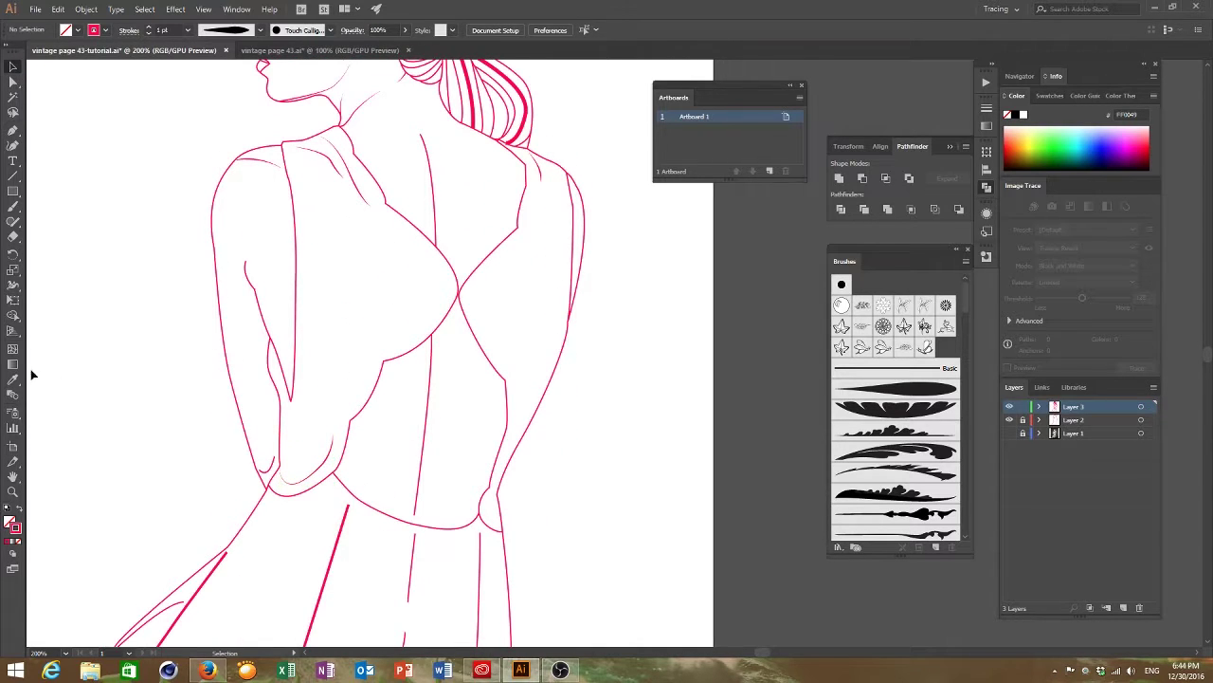
{"action": "left_click", "coordinate": [13, 491]}
{"action": "left_click", "coordinate": [455, 238]}
{"action": "scroll", "coordinate": [601, 297], "scroll_direction": "down", "scroll_amount": 3}
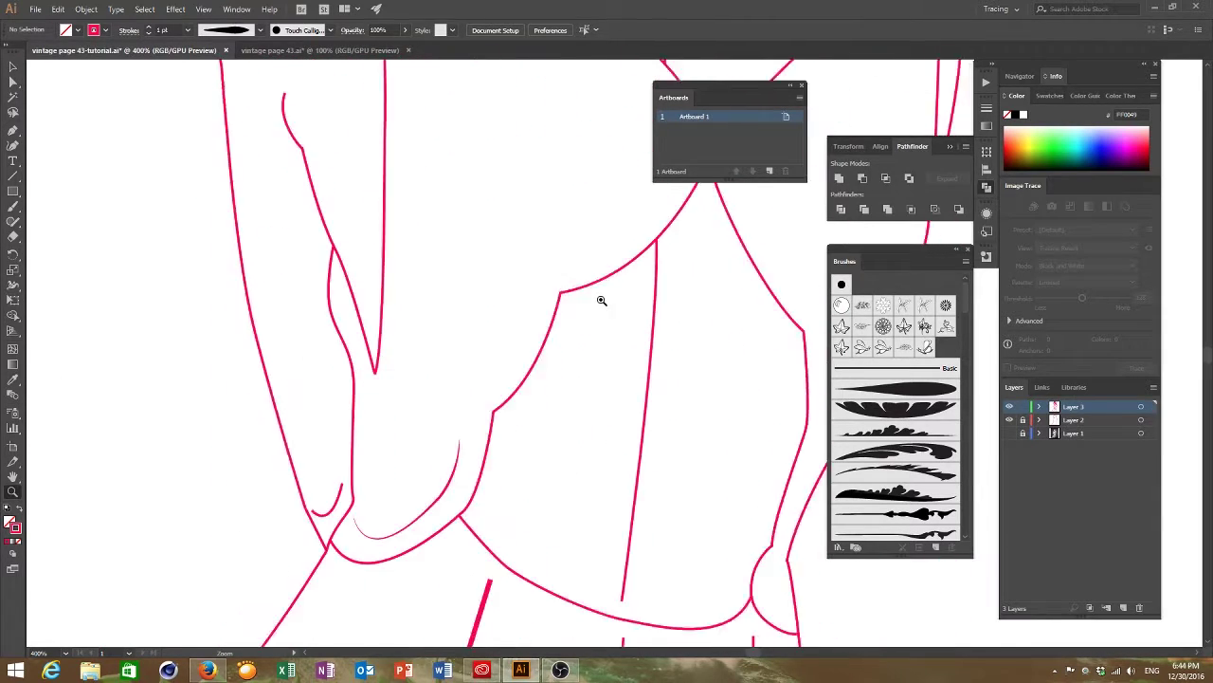
{"action": "left_click", "coordinate": [655, 533]}
{"action": "left_click", "coordinate": [13, 67]}
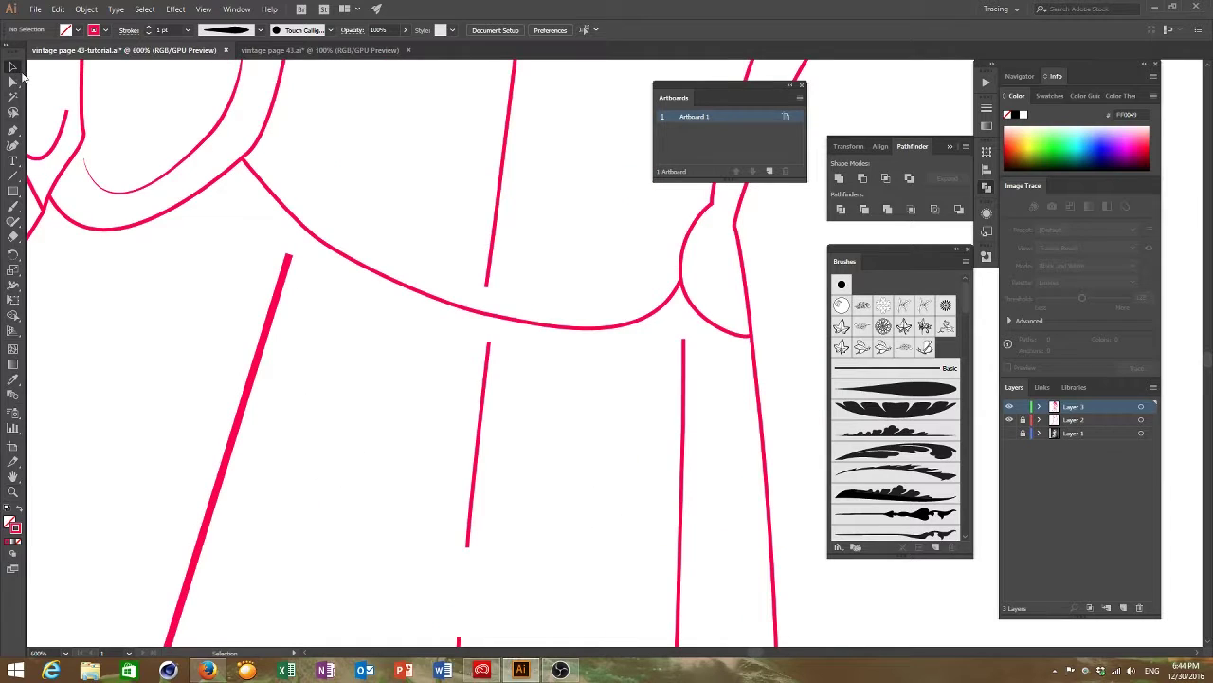
{"action": "left_click", "coordinate": [480, 418]}
{"action": "left_click", "coordinate": [243, 30]}
{"action": "left_click", "coordinate": [232, 60]}
{"action": "left_click", "coordinate": [439, 328]}
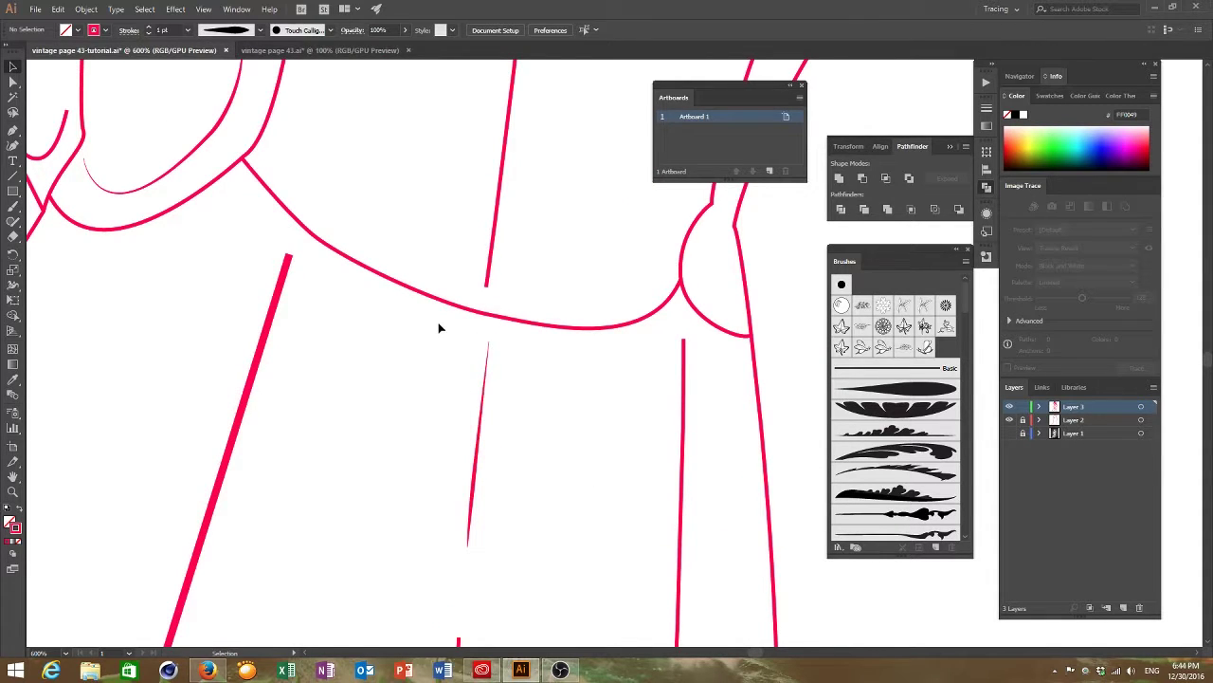
Step: Examine the tapered detail lines across the whole drawing, from the hair and face down to the skirt hem
{"action": "scroll", "coordinate": [439, 328], "scroll_direction": "down", "scroll_amount": 3}
{"action": "scroll", "coordinate": [518, 298], "scroll_direction": "up", "scroll_amount": 5}
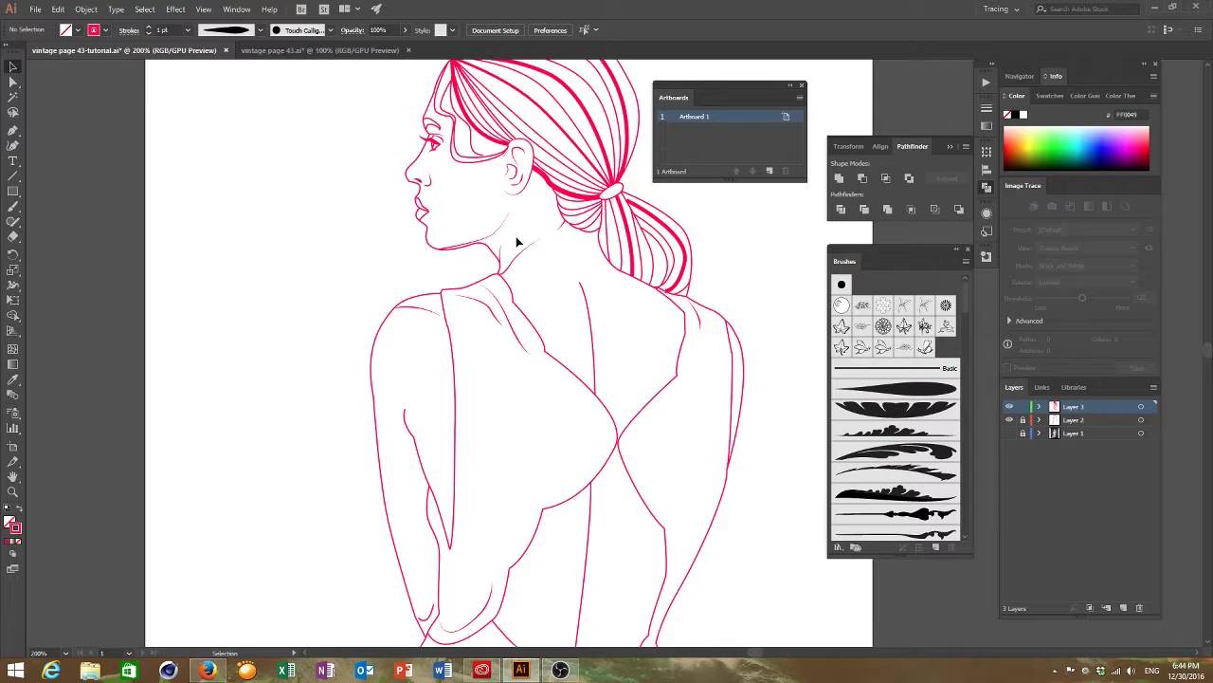
{"action": "scroll", "coordinate": [490, 281], "scroll_direction": "down", "scroll_amount": 1}
{"action": "scroll", "coordinate": [546, 257], "scroll_direction": "down", "scroll_amount": 2}
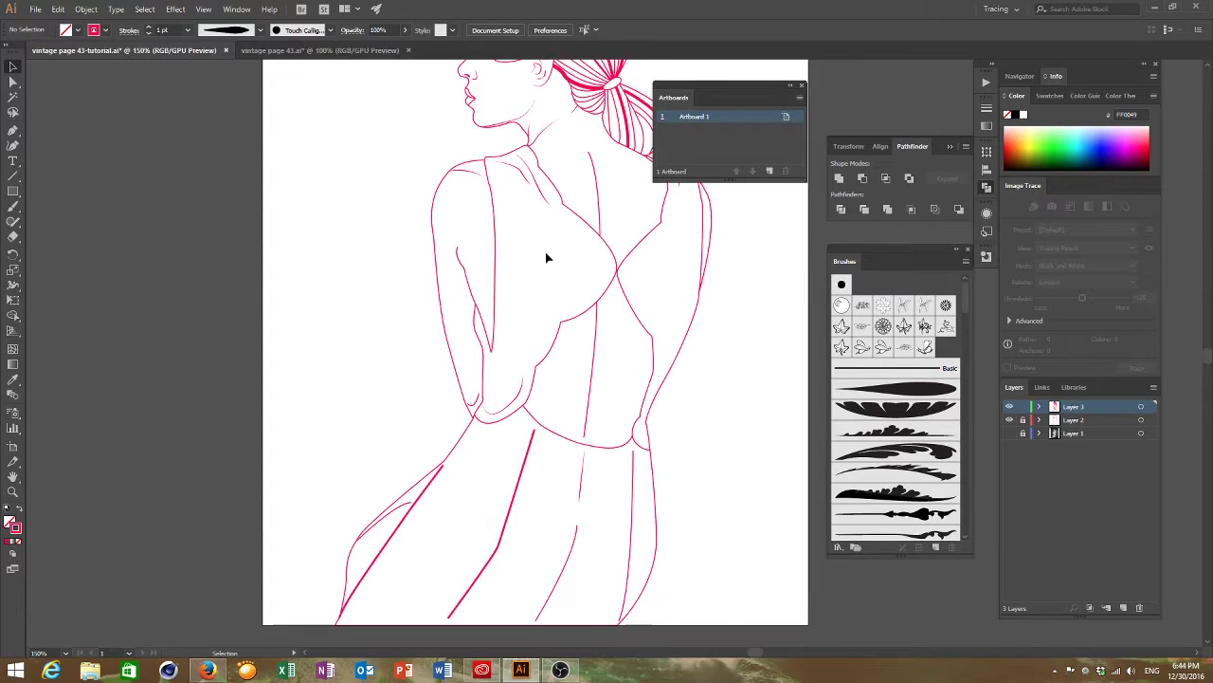
{"action": "scroll", "coordinate": [547, 257], "scroll_direction": "up", "scroll_amount": 7}
{"action": "key", "text": "z"}
{"action": "scroll", "coordinate": [584, 363], "scroll_direction": "down", "scroll_amount": 5}
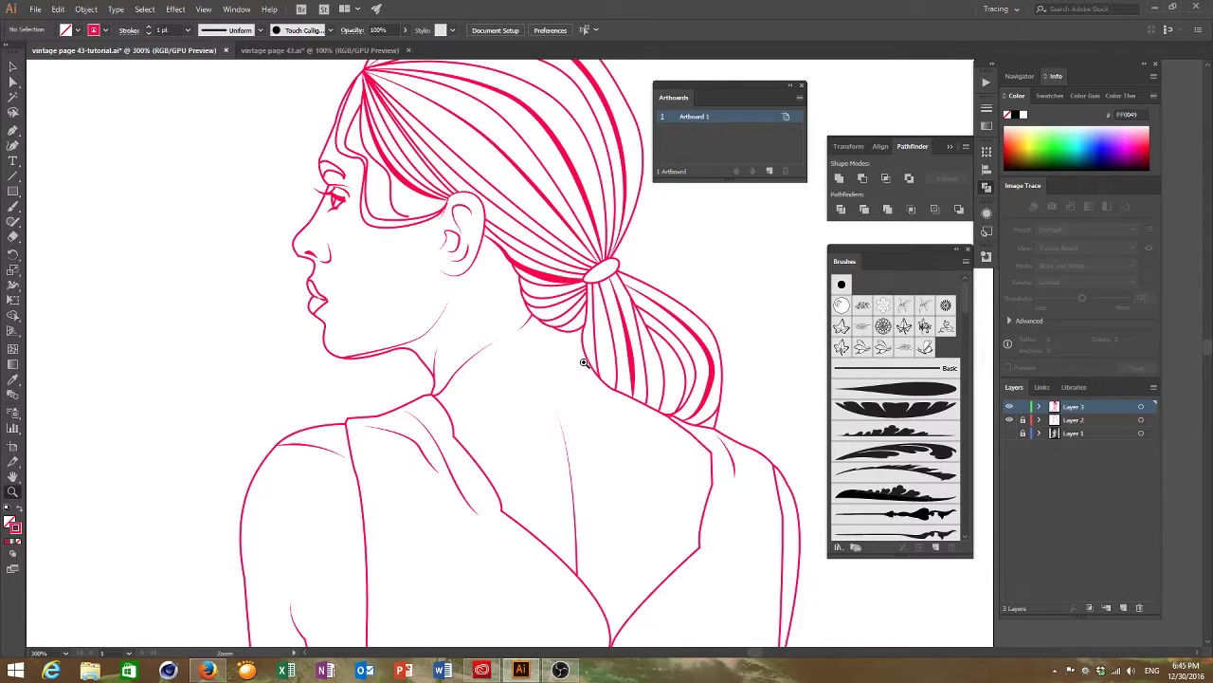
{"action": "scroll", "coordinate": [584, 364], "scroll_direction": "down", "scroll_amount": 7}
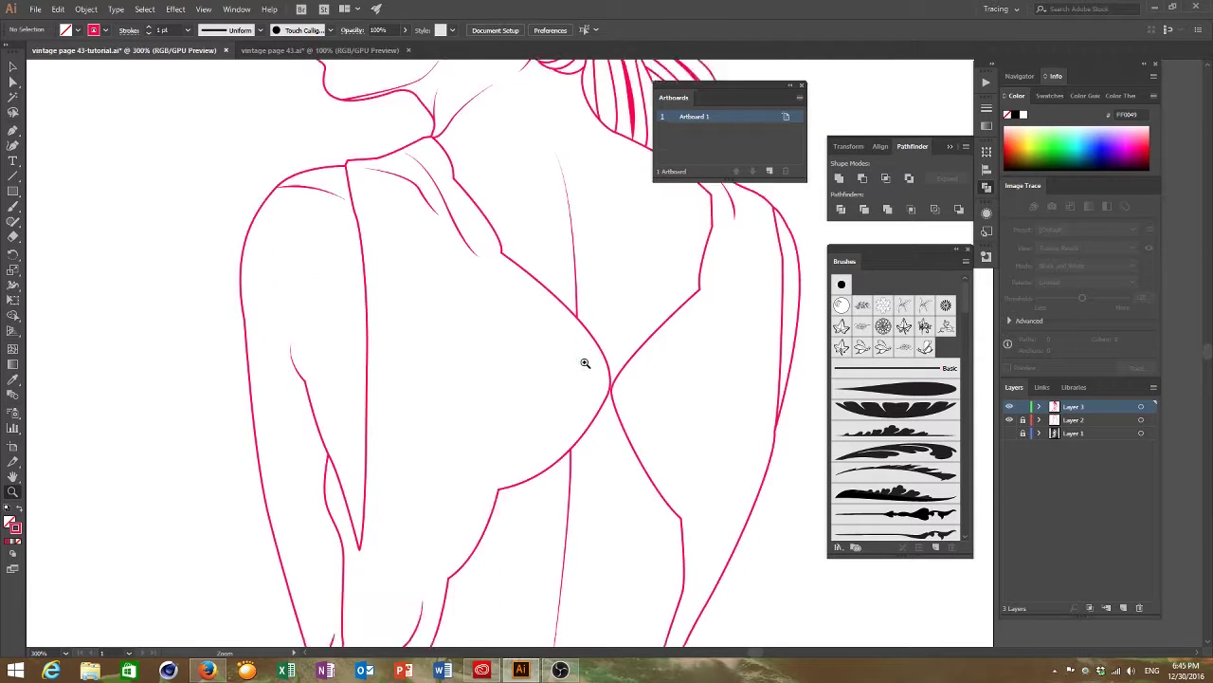
{"action": "scroll", "coordinate": [587, 364], "scroll_direction": "down", "scroll_amount": 6}
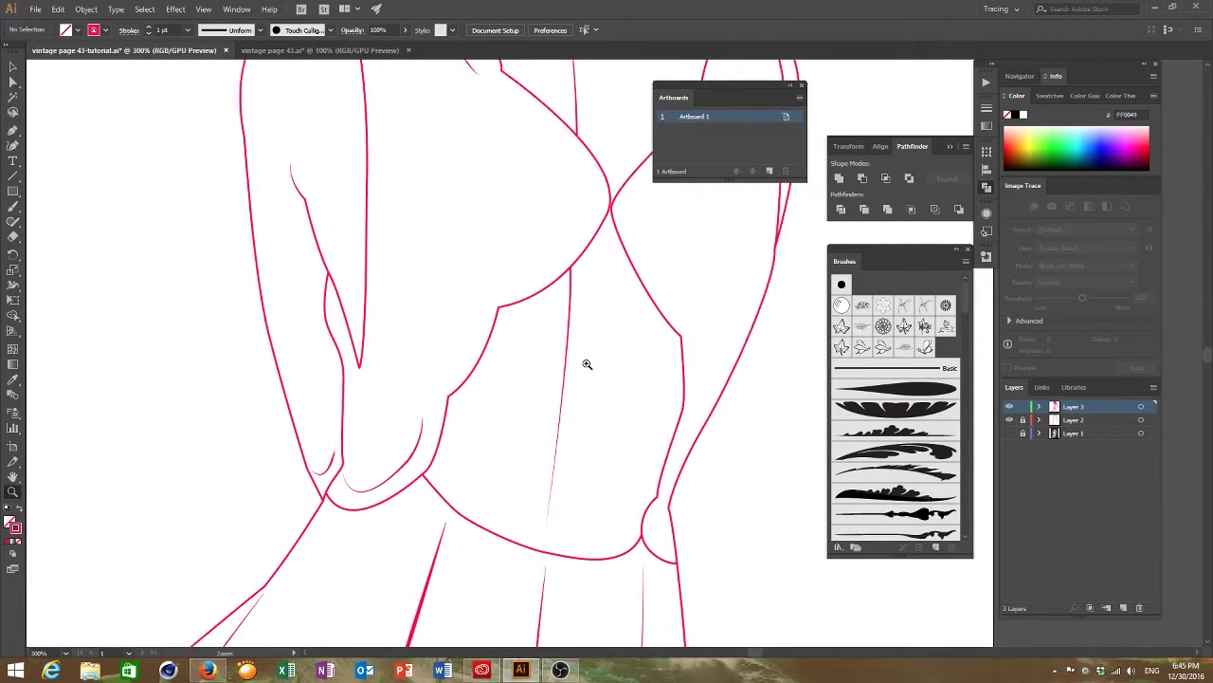
{"action": "scroll", "coordinate": [587, 364], "scroll_direction": "up", "scroll_amount": 17}
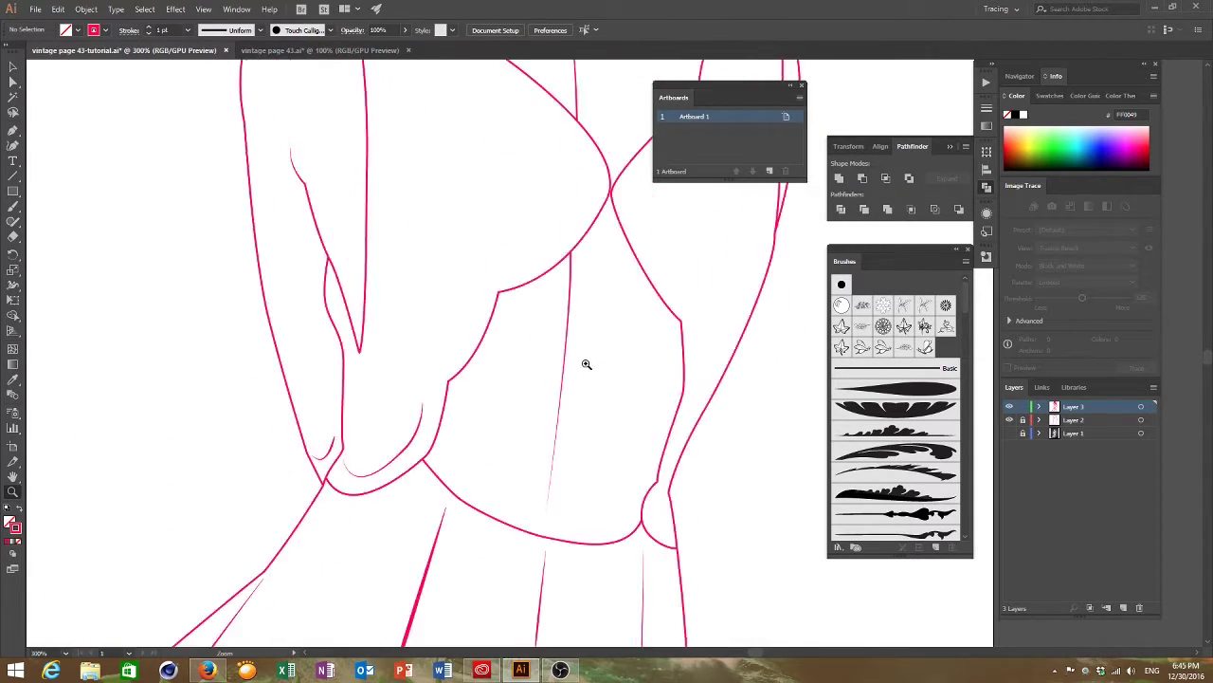
{"action": "scroll", "coordinate": [585, 365], "scroll_direction": "up", "scroll_amount": 5}
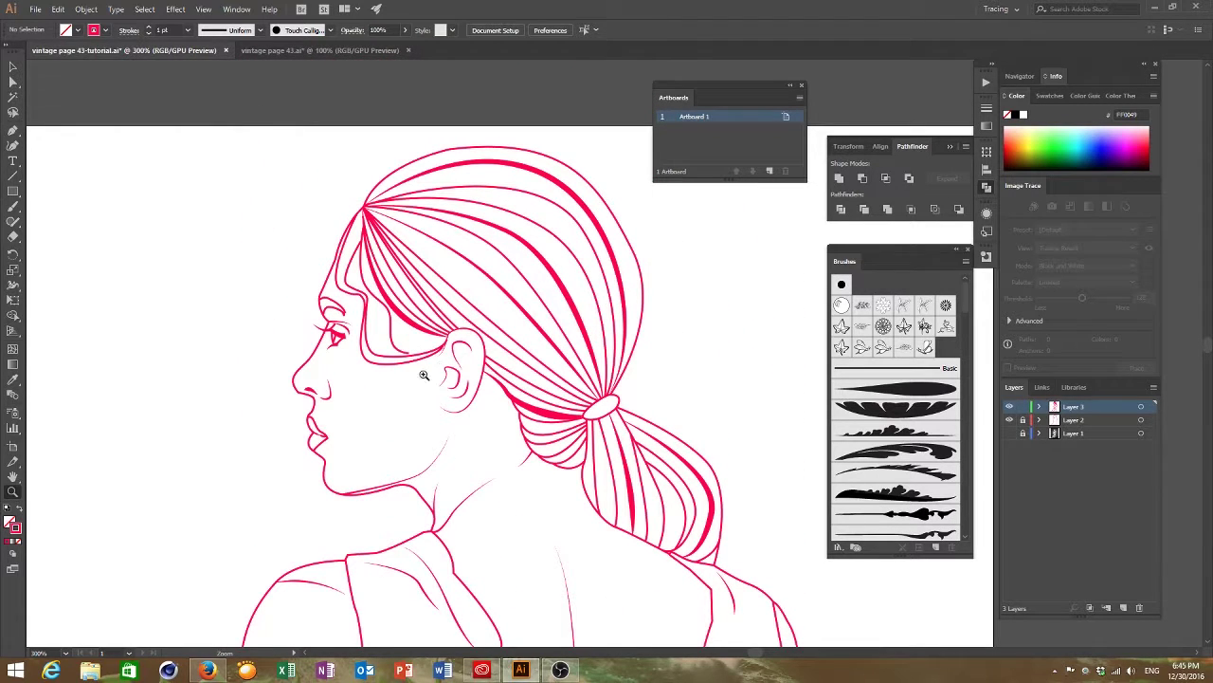
{"action": "scroll", "coordinate": [456, 371], "scroll_direction": "down", "scroll_amount": 4}
{"action": "scroll", "coordinate": [456, 372], "scroll_direction": "down", "scroll_amount": 3}
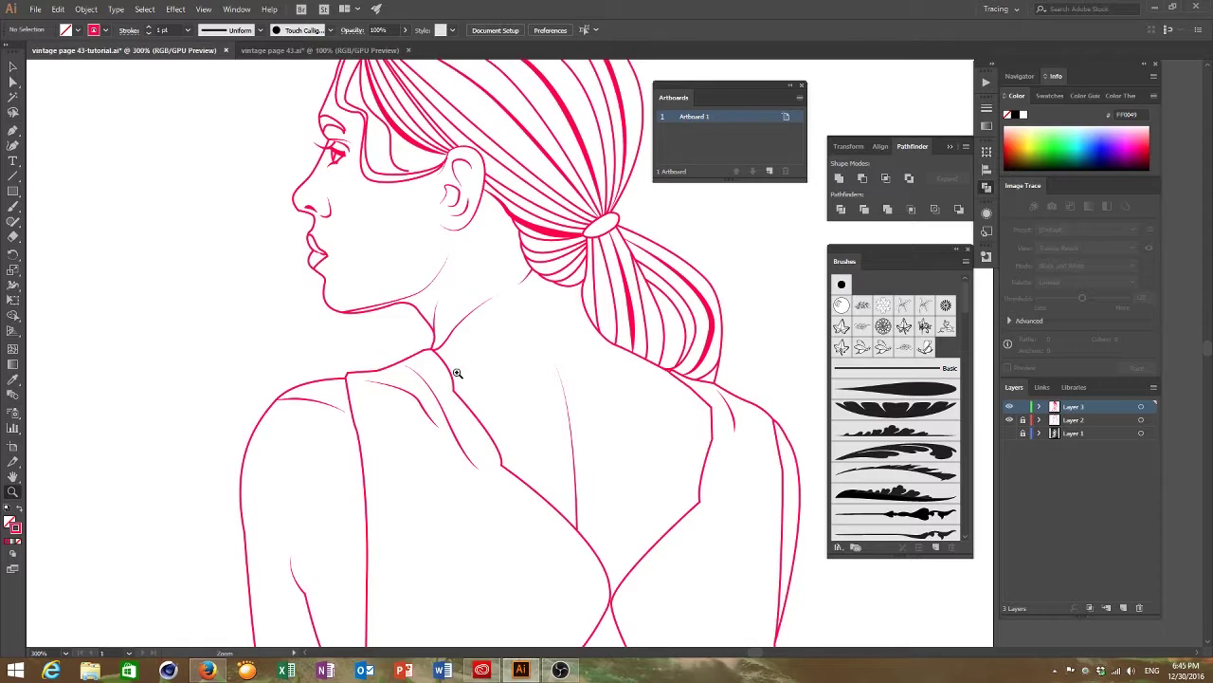
{"action": "left_click", "coordinate": [460, 376], "text": "alt"}
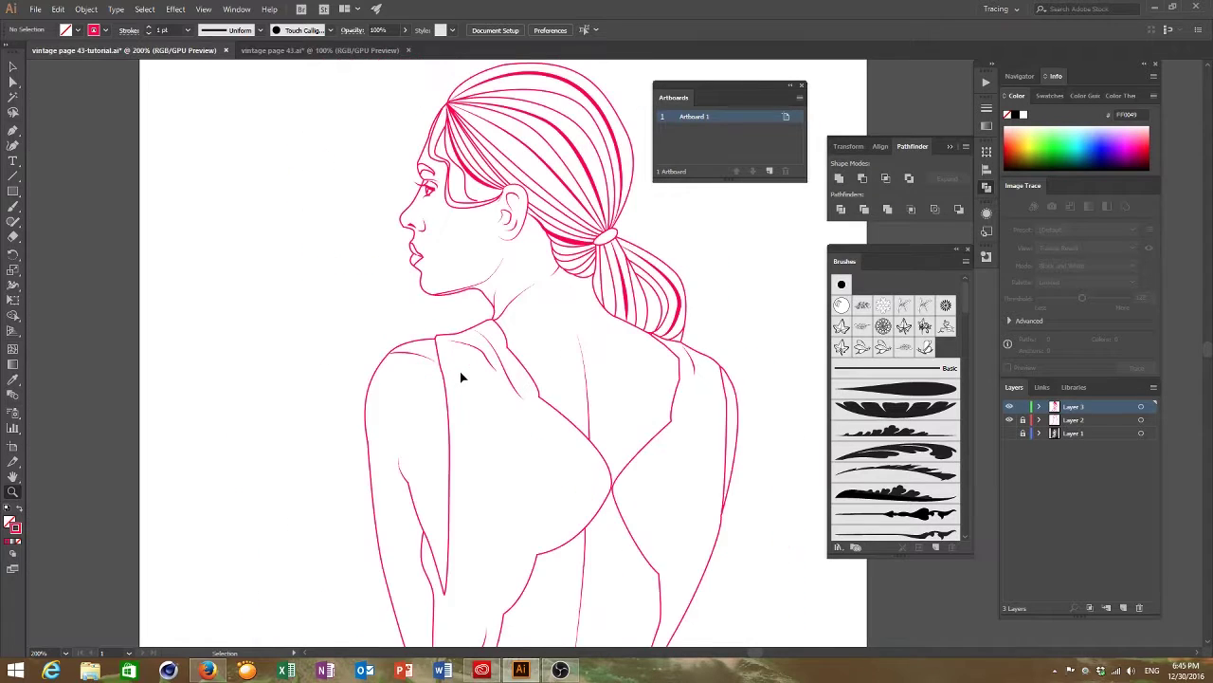
{"action": "left_click", "coordinate": [461, 376], "text": "alt"}
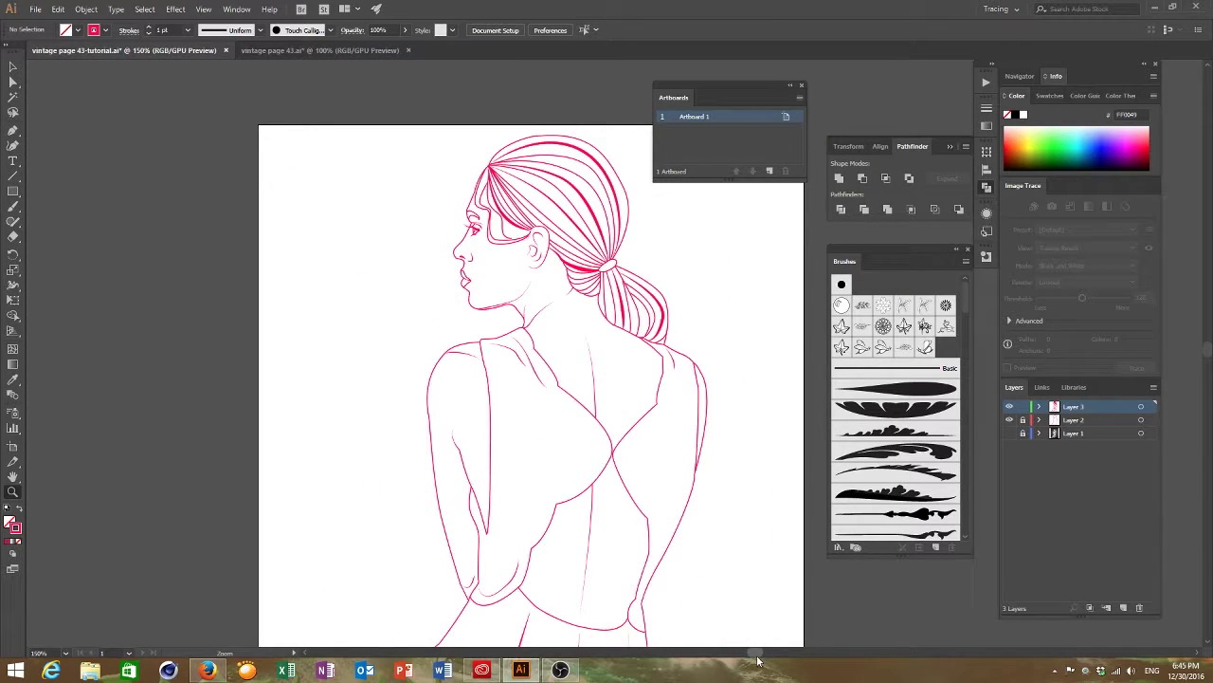
{"action": "scroll", "coordinate": [761, 654], "scroll_direction": "right", "scroll_amount": 3}
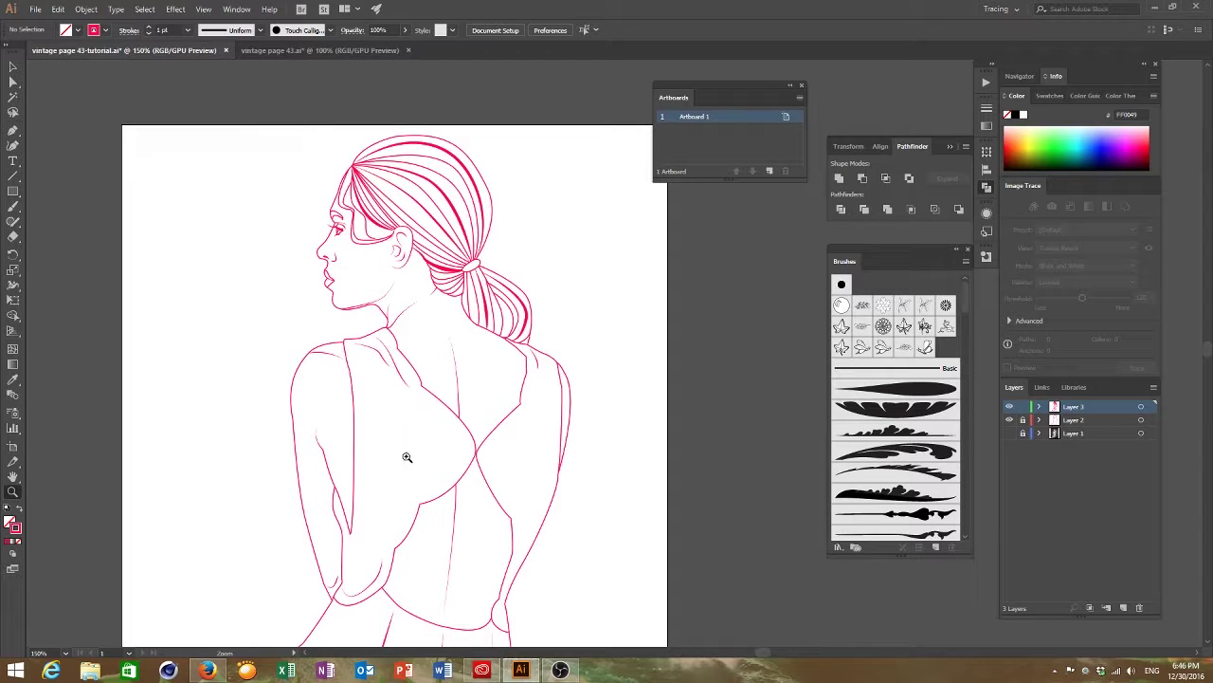
{"action": "scroll", "coordinate": [523, 421], "scroll_direction": "down", "scroll_amount": 3}
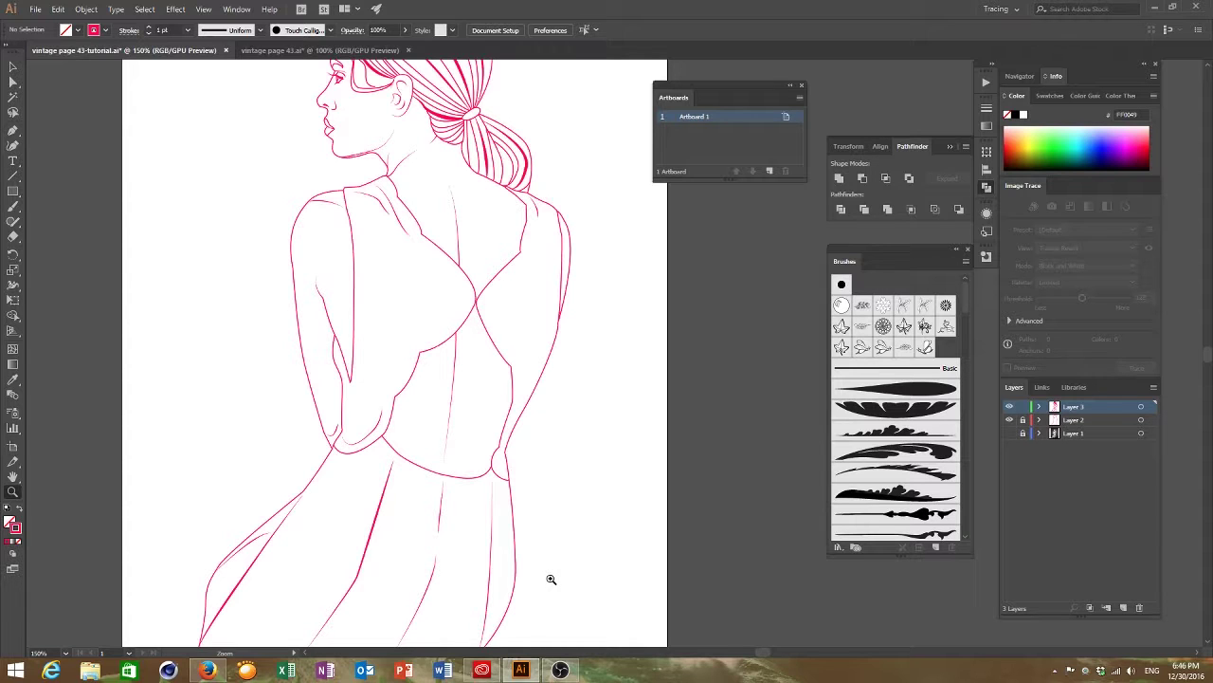
{"action": "scroll", "coordinate": [551, 580], "scroll_direction": "down", "scroll_amount": 1}
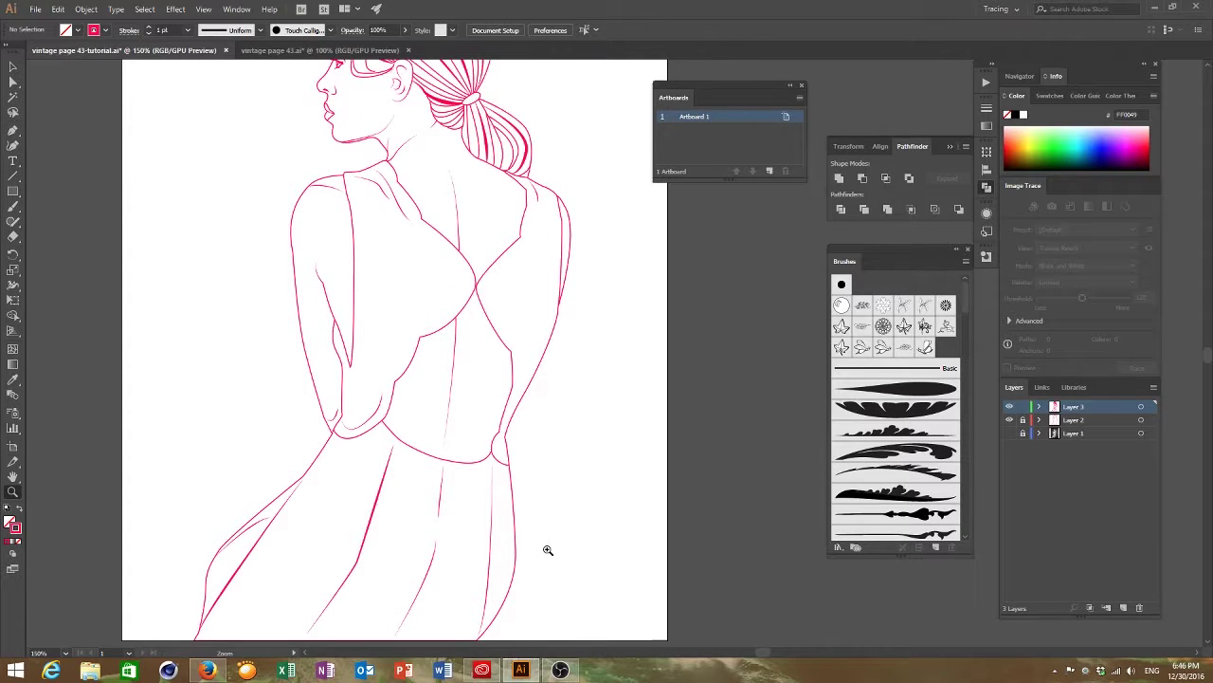
Step: Check what Layer 4 contains by selecting a swirl group and all of the layer's artwork, and clear the selection
{"action": "left_click", "coordinate": [13, 66]}
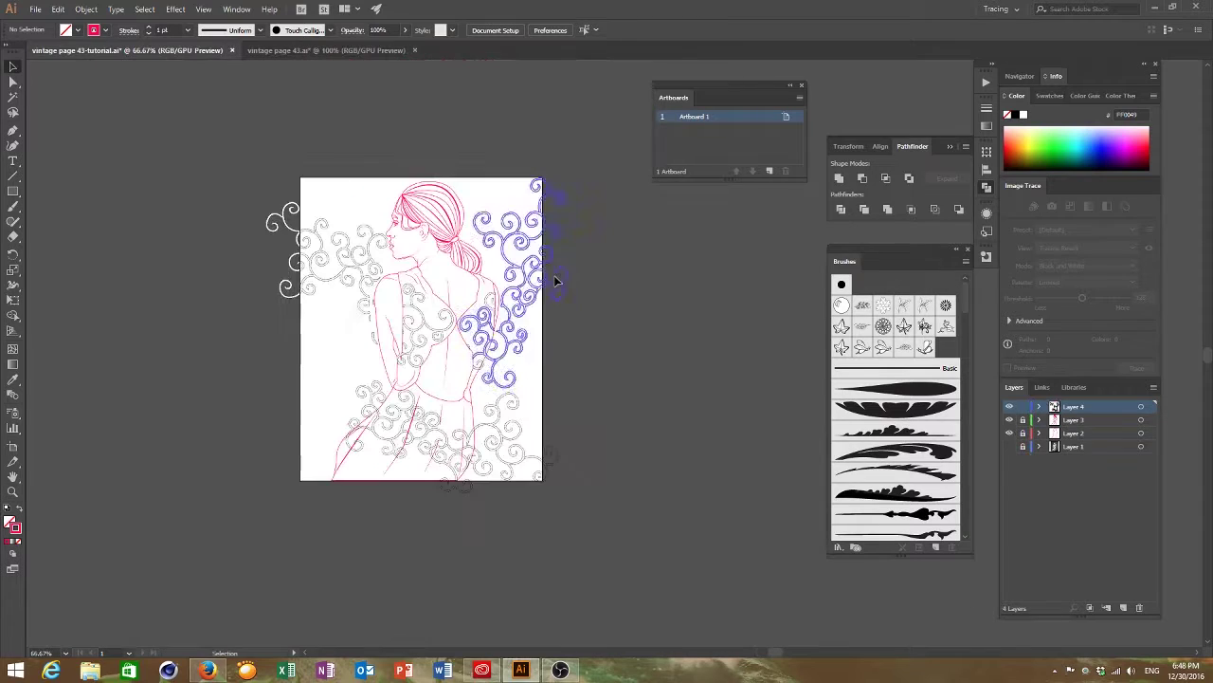
{"action": "left_click", "coordinate": [554, 279]}
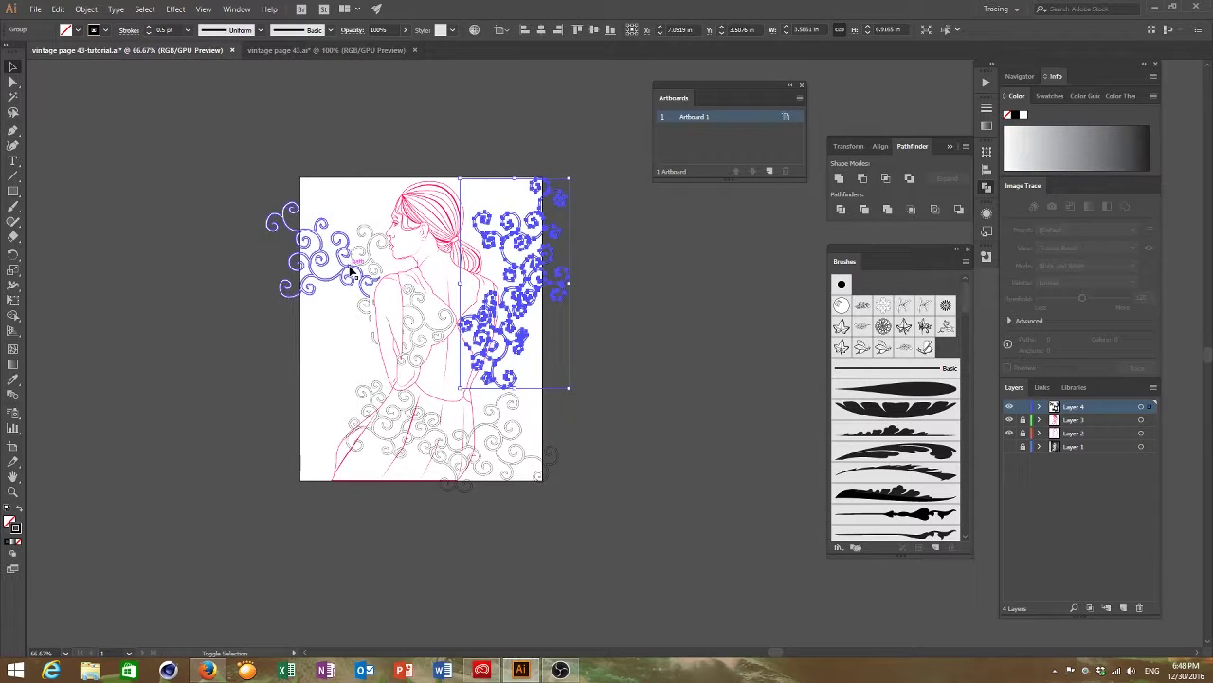
{"action": "left_click", "coordinate": [188, 271]}
{"action": "left_click_drag", "start_coordinate": [261, 173], "coordinate": [663, 545]}
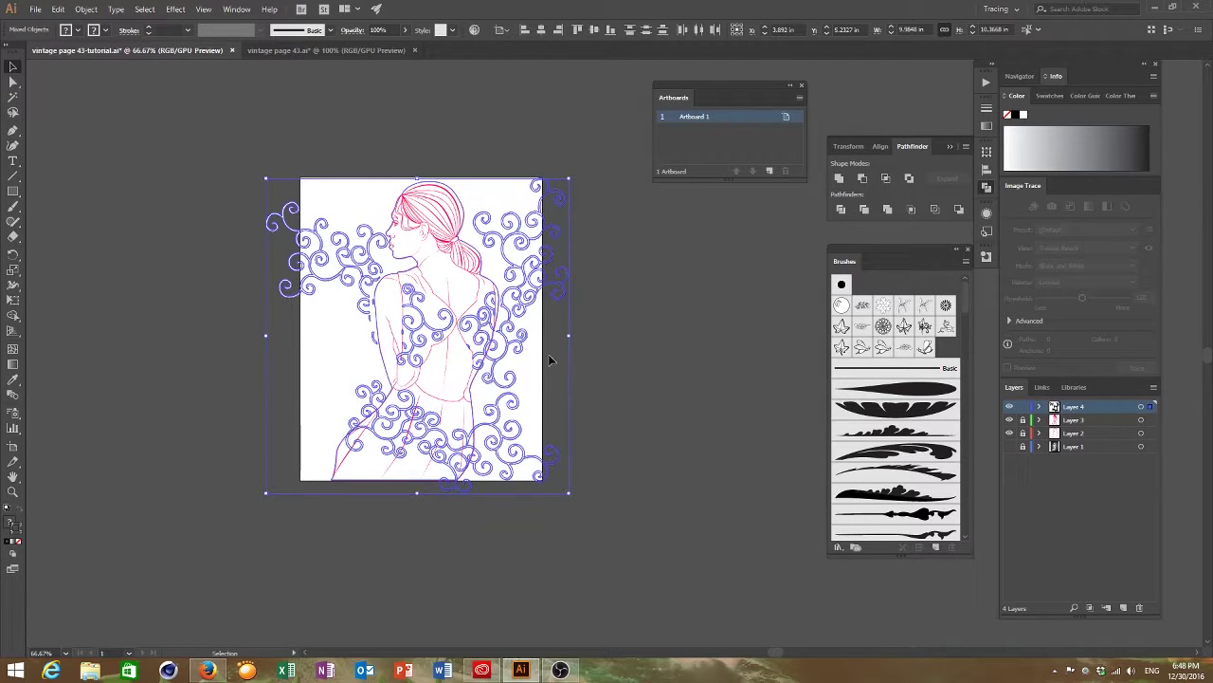
{"action": "left_click", "coordinate": [614, 373]}
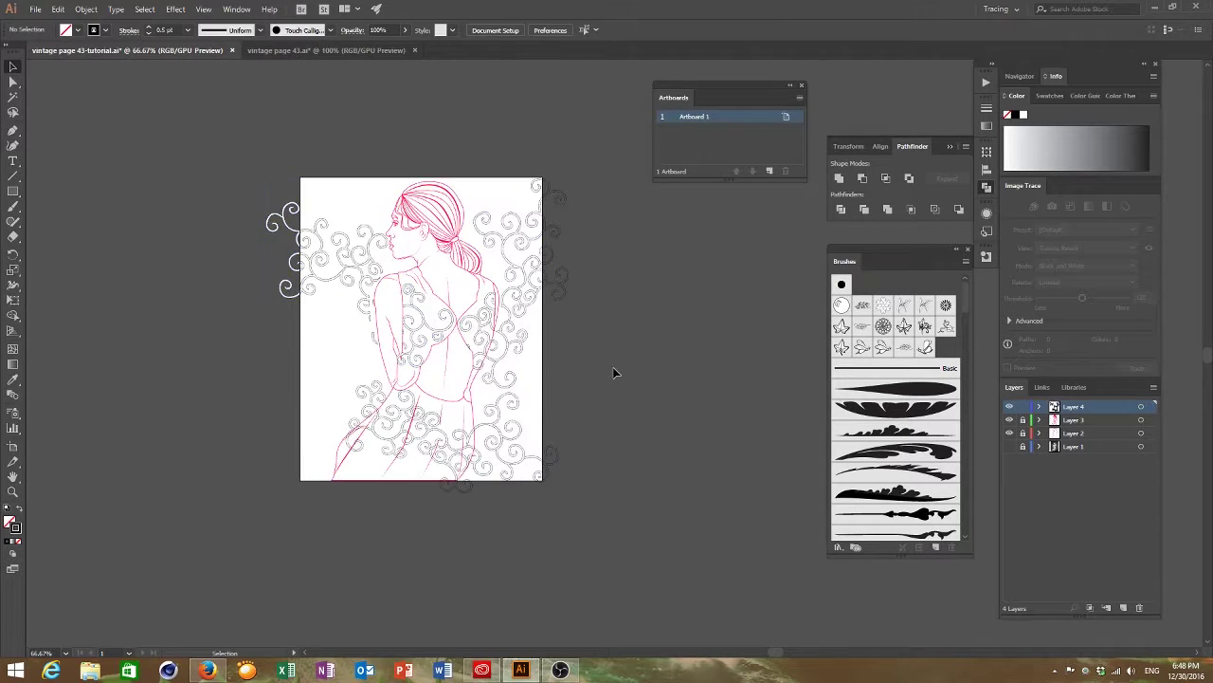
Step: Select the swirl groups around the figure together without the silhouette path to identify them, and clear the selection
{"action": "left_click", "coordinate": [520, 321]}
{"action": "left_click", "coordinate": [584, 331]}
{"action": "left_click", "coordinate": [515, 316]}
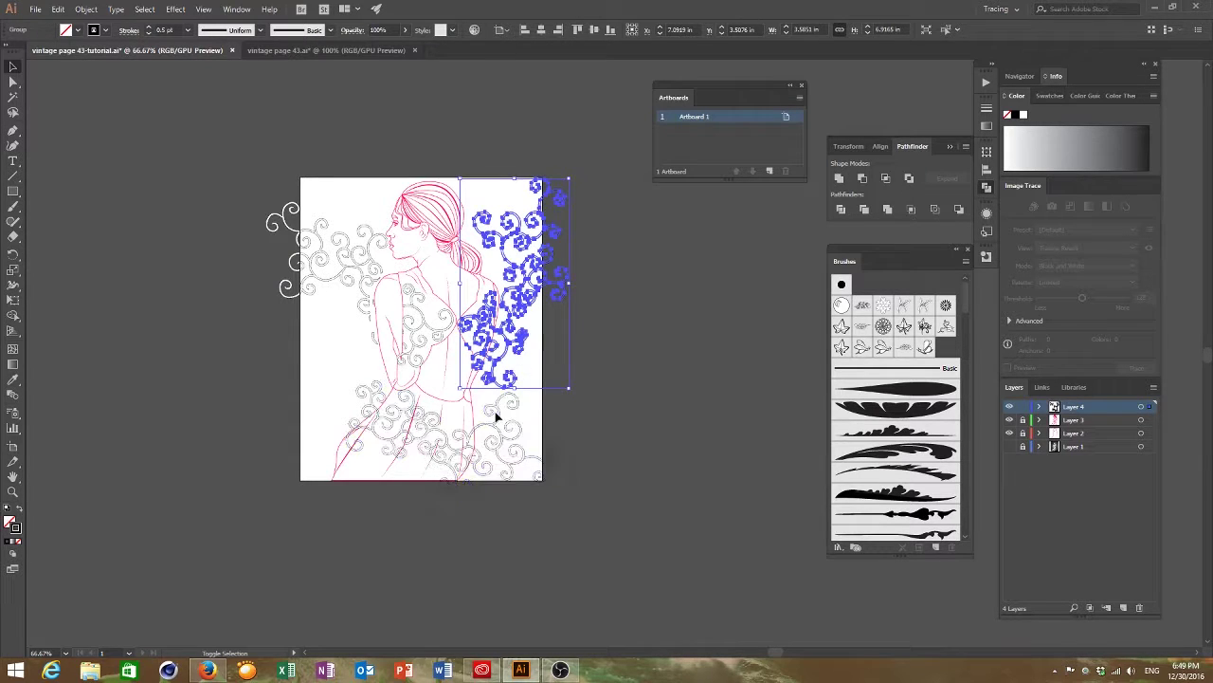
{"action": "left_click", "coordinate": [408, 368], "text": "shift"}
{"action": "left_click", "coordinate": [343, 301], "text": "shift"}
{"action": "left_click", "coordinate": [337, 275], "text": "shift"}
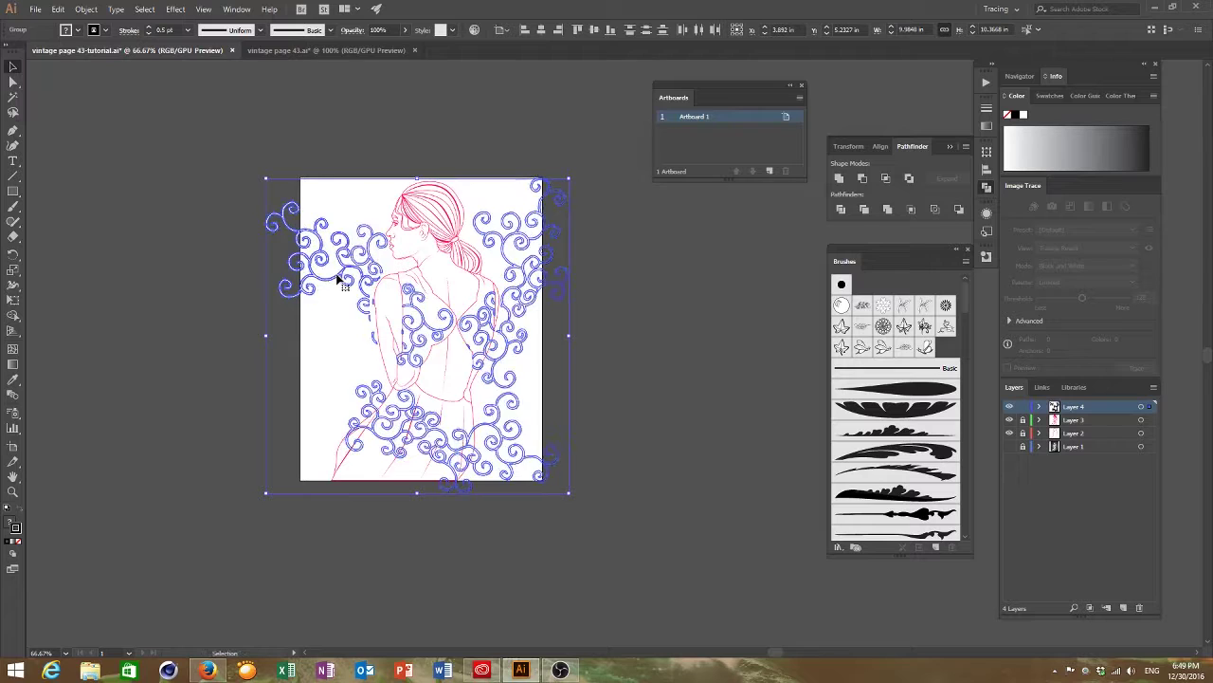
{"action": "left_click", "coordinate": [249, 285]}
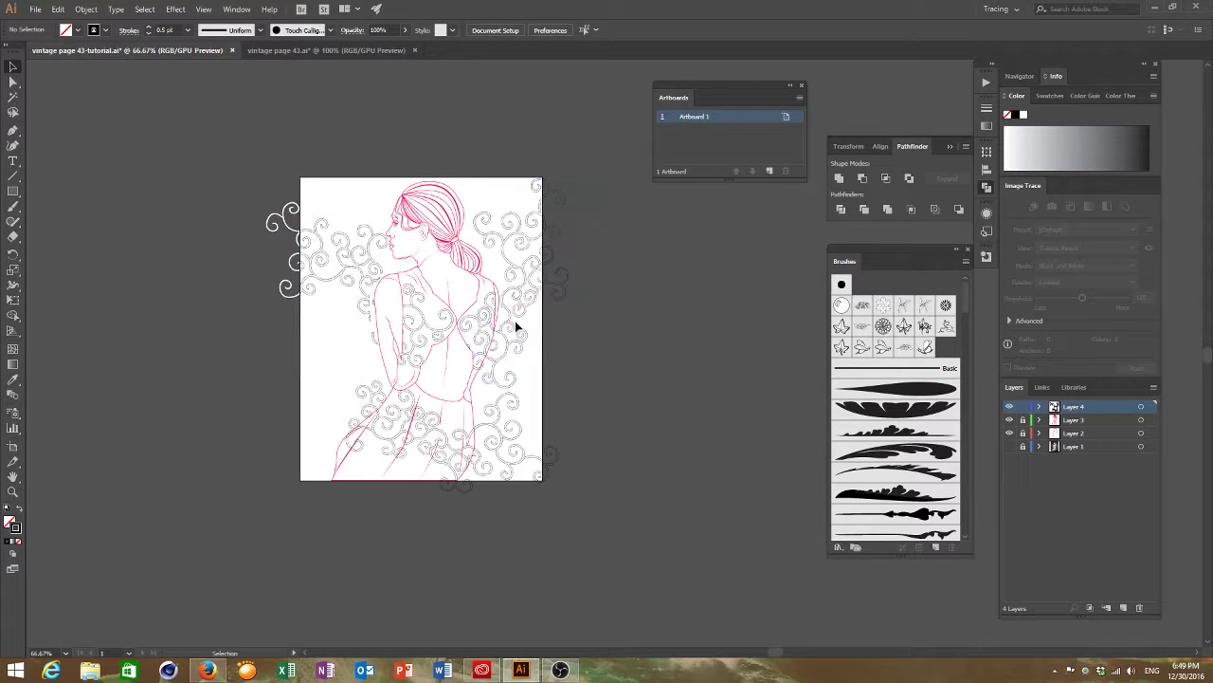
Step: Inspect the unstroked silhouette path and the individual swirl groups one after another, leaving nothing selected
{"action": "left_click", "coordinate": [494, 327]}
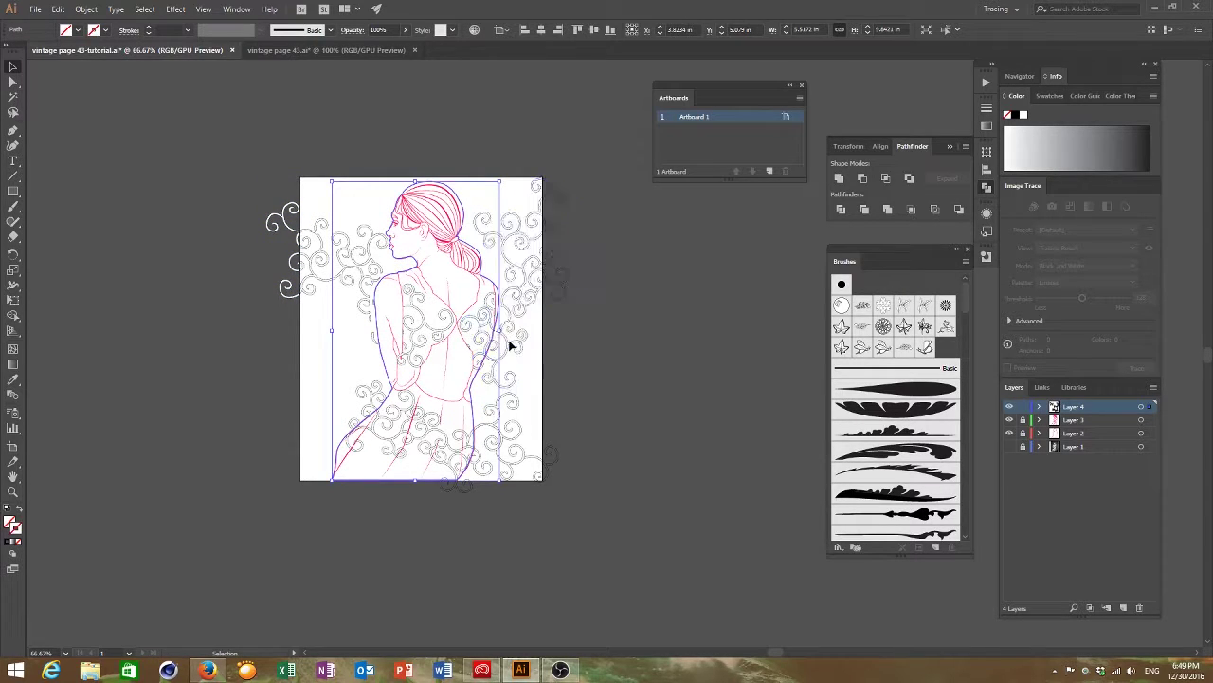
{"action": "left_click", "coordinate": [423, 329]}
{"action": "left_click", "coordinate": [412, 414]}
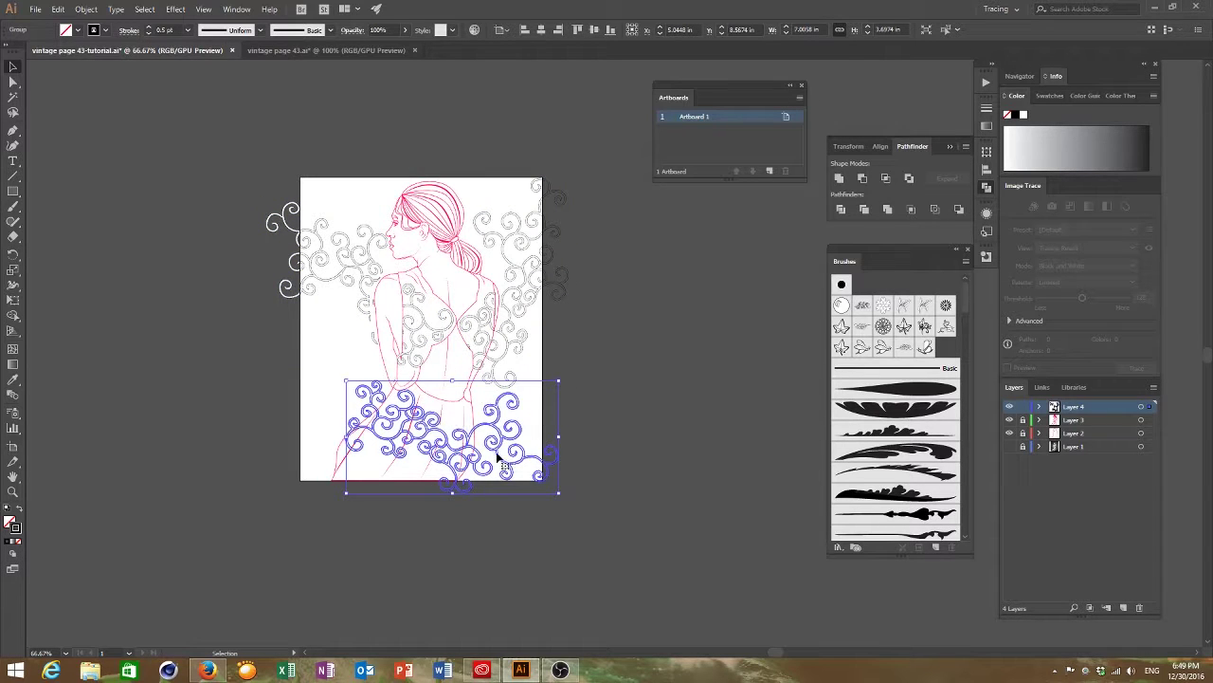
{"action": "left_click", "coordinate": [502, 366]}
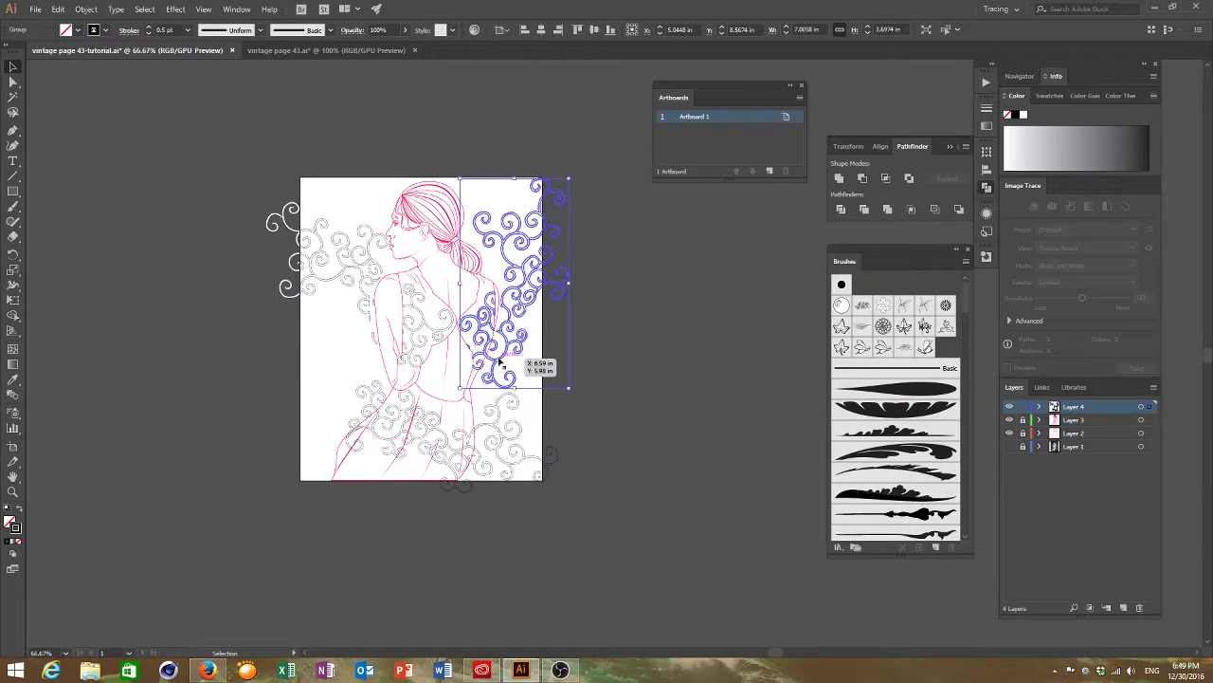
{"action": "left_click", "coordinate": [366, 314]}
{"action": "left_click", "coordinate": [236, 287]}
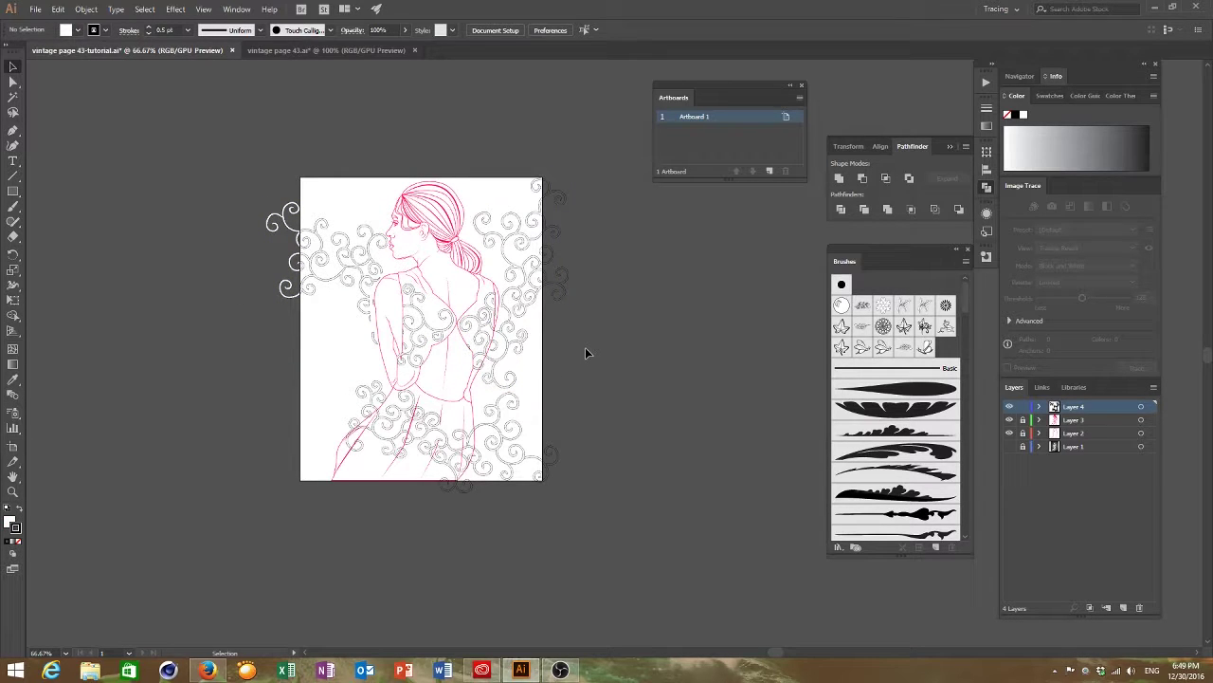
Step: Check the silhouette outline and the detail lines separately, and hide Layer 3 and Layer 2 so only Layer 4 shows
{"action": "left_click", "coordinate": [1009, 419]}
{"action": "left_click", "coordinate": [1009, 432]}
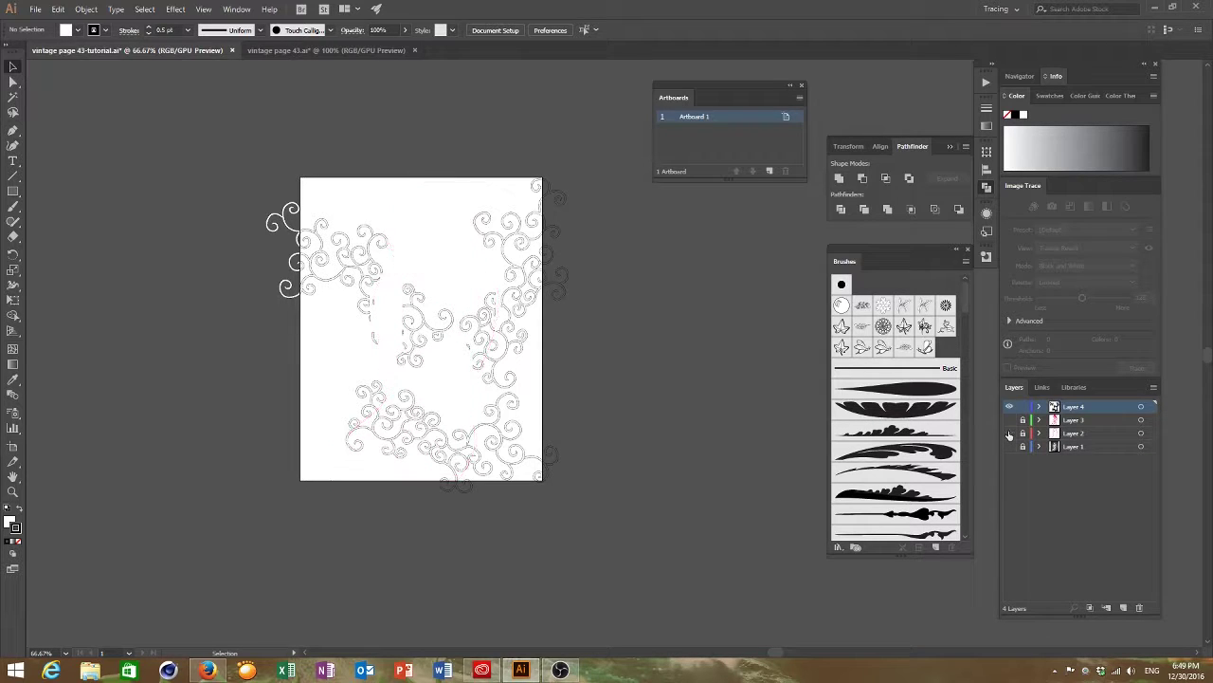
{"action": "left_click", "coordinate": [1008, 433]}
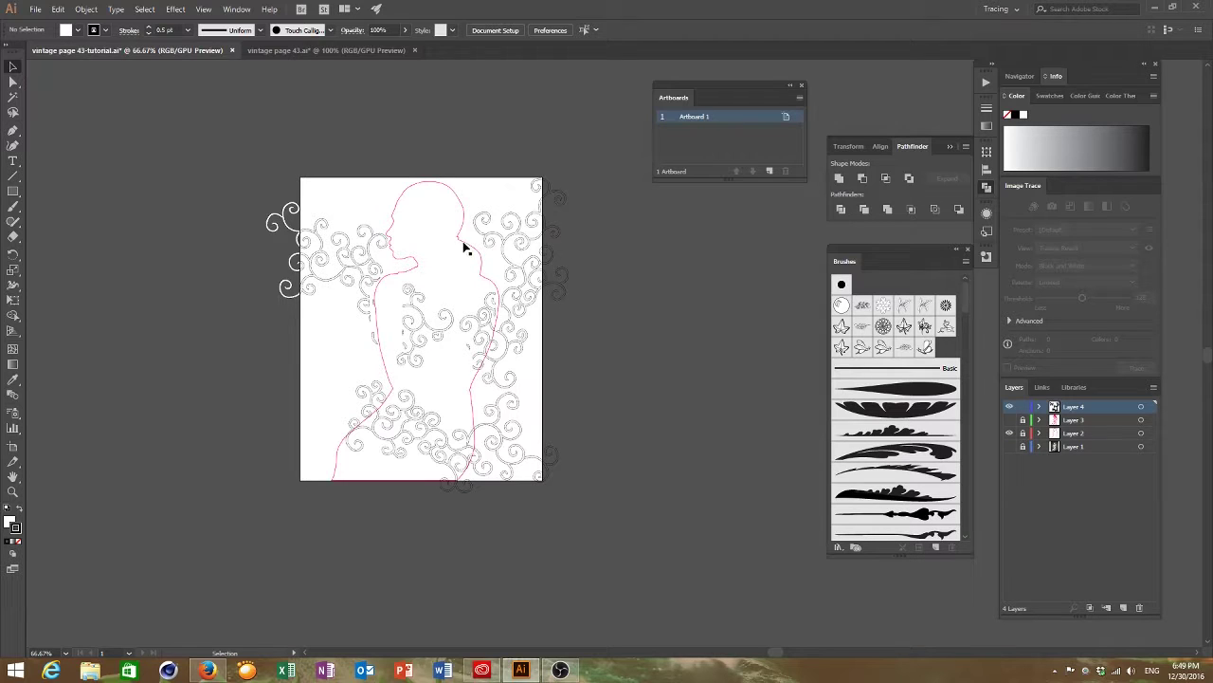
{"action": "left_click", "coordinate": [1009, 433]}
{"action": "left_click", "coordinate": [1010, 420]}
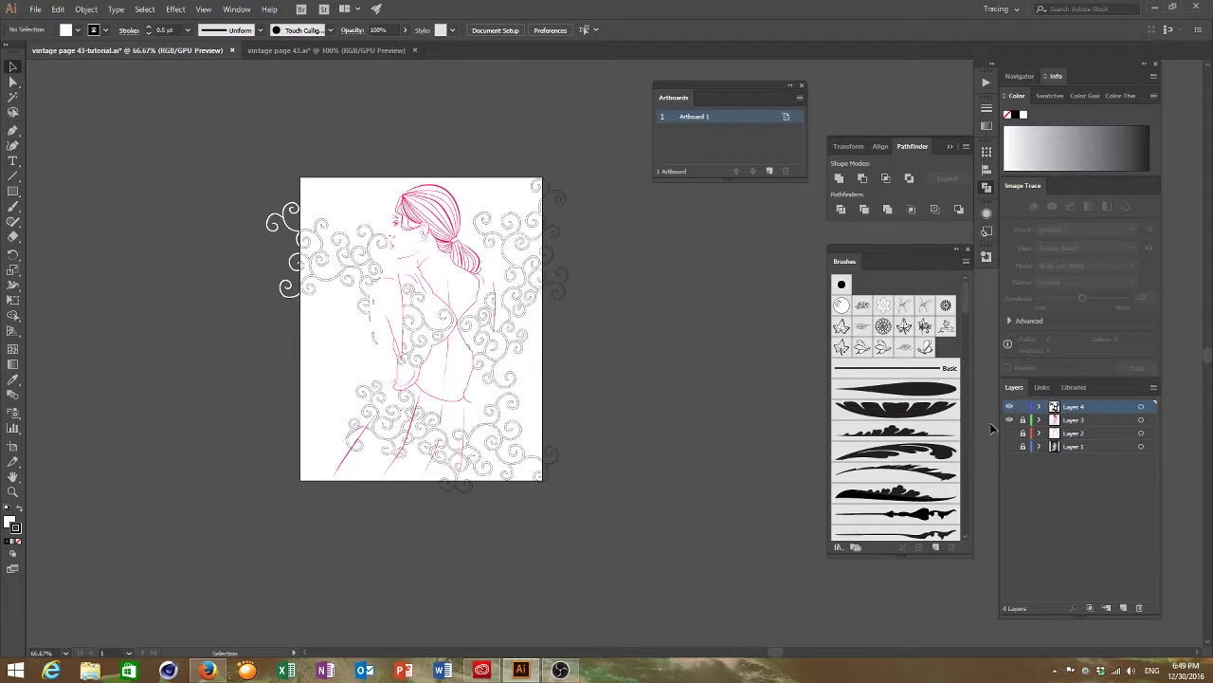
{"action": "left_click", "coordinate": [1011, 419]}
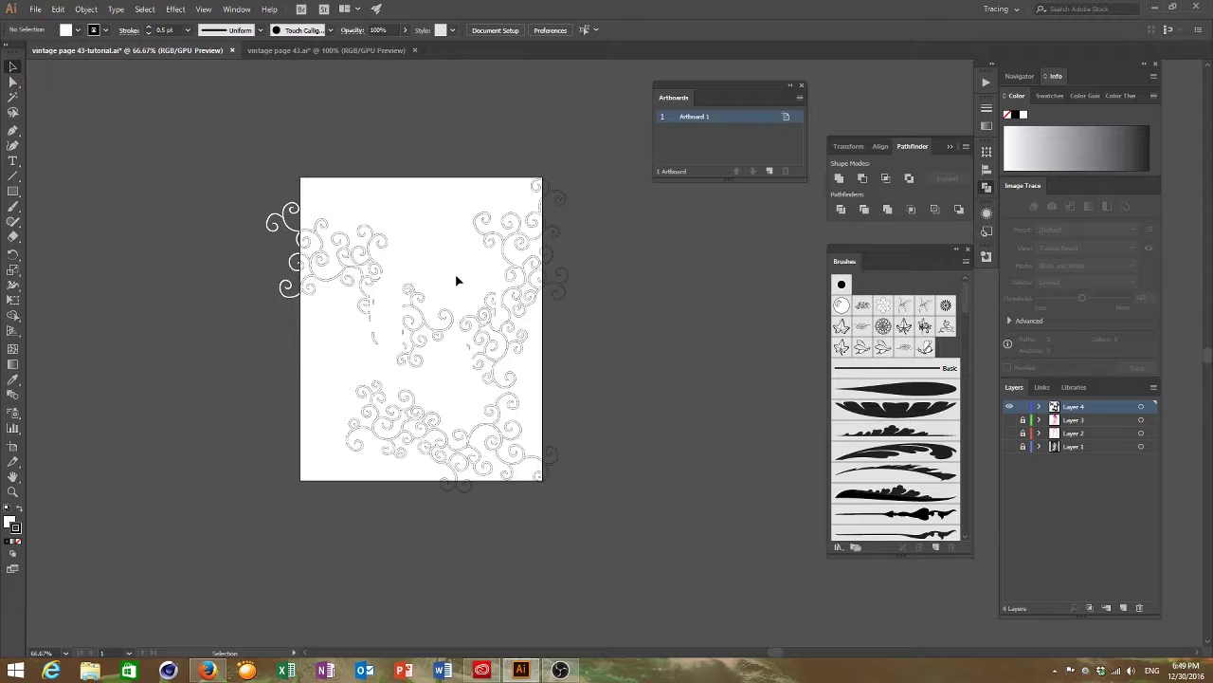
Step: Clip all of Layer 4's swirl artwork to the woman's silhouette path with a clipping mask, and clear the selection
{"action": "left_click", "coordinate": [432, 214]}
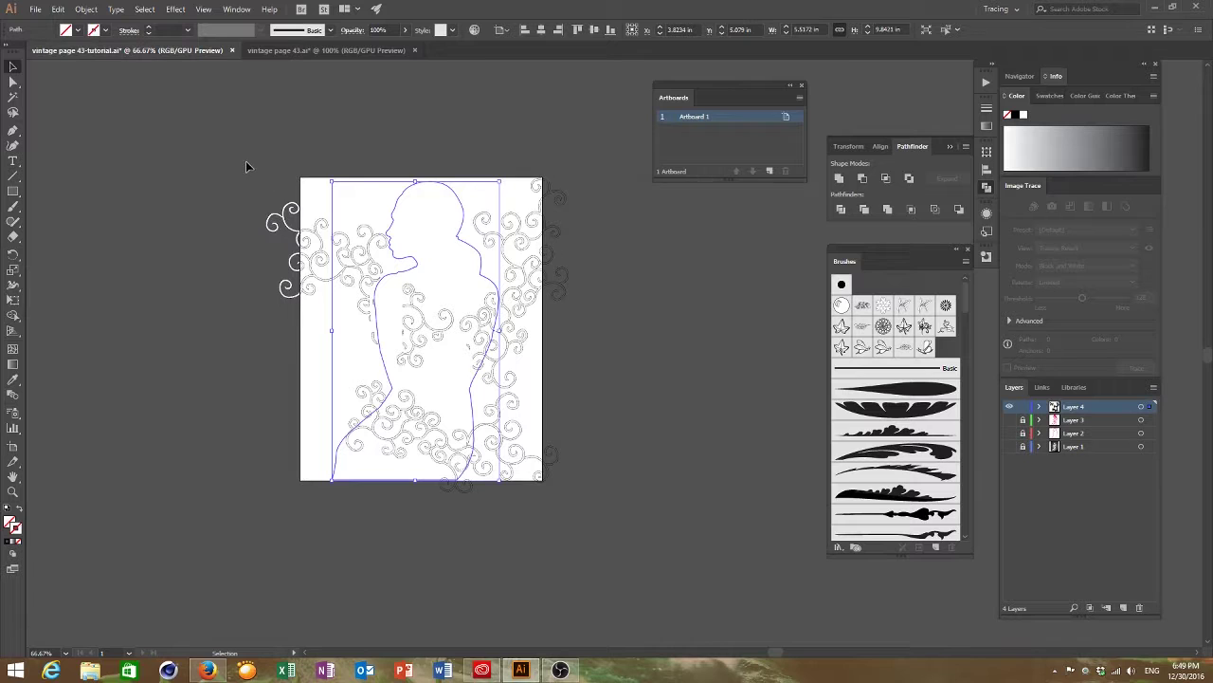
{"action": "key", "text": "ctrl+a"}
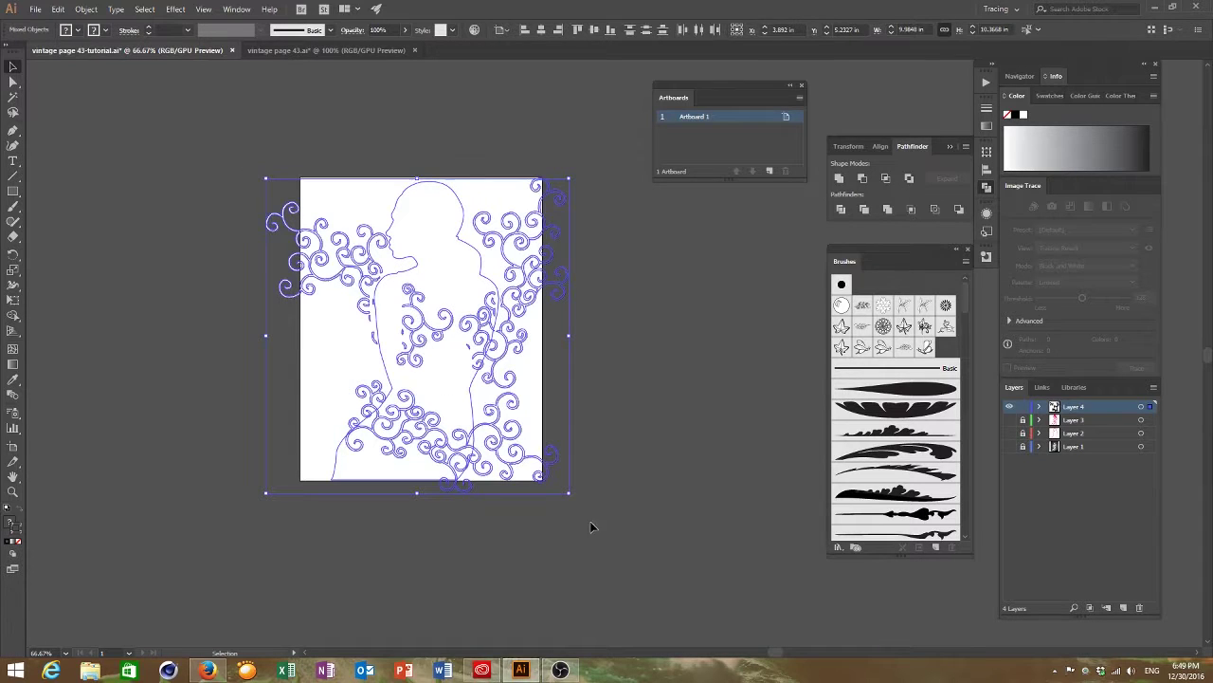
{"action": "right_click", "coordinate": [448, 325]}
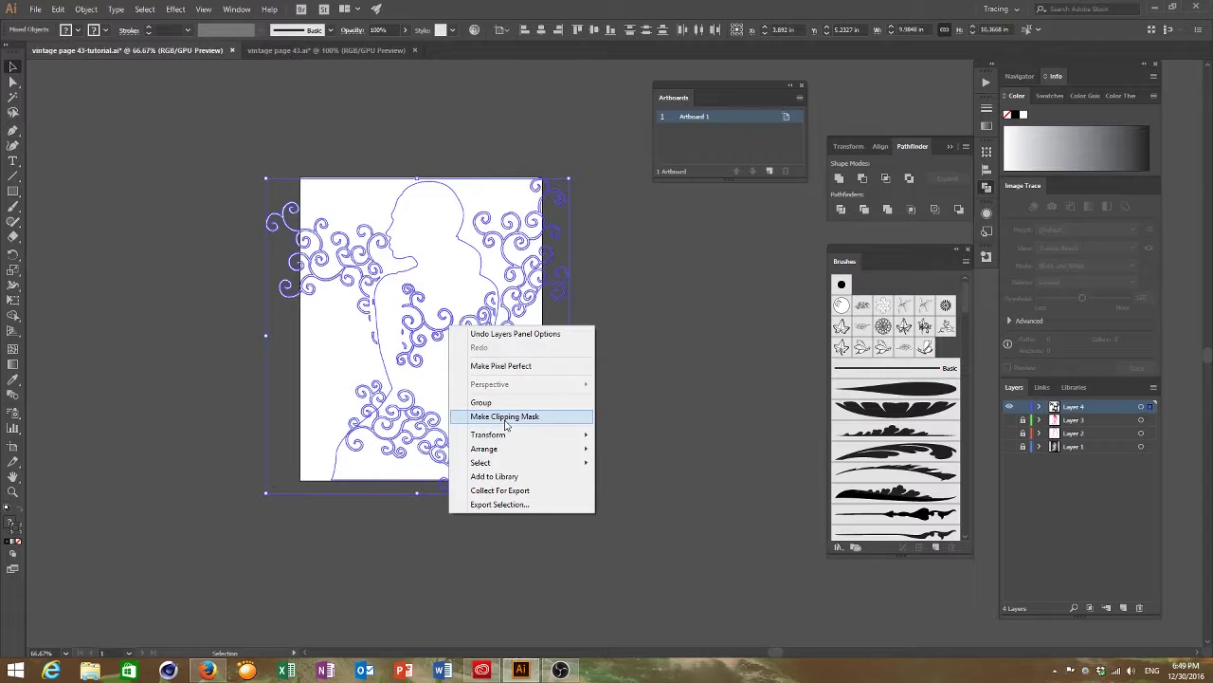
{"action": "left_click", "coordinate": [505, 417]}
{"action": "left_click", "coordinate": [586, 404]}
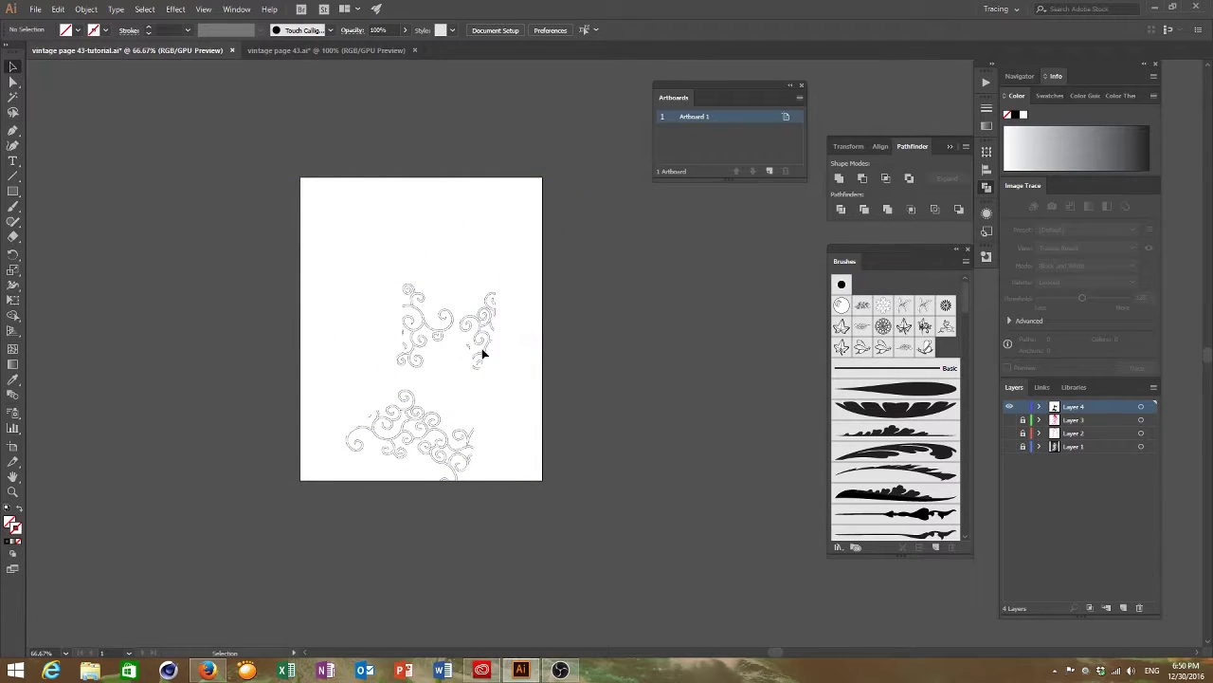
Step: Show Layer 3 and Layer 2 again together with the clipped swirls, and lock Layer 4
{"action": "left_click", "coordinate": [1010, 420]}
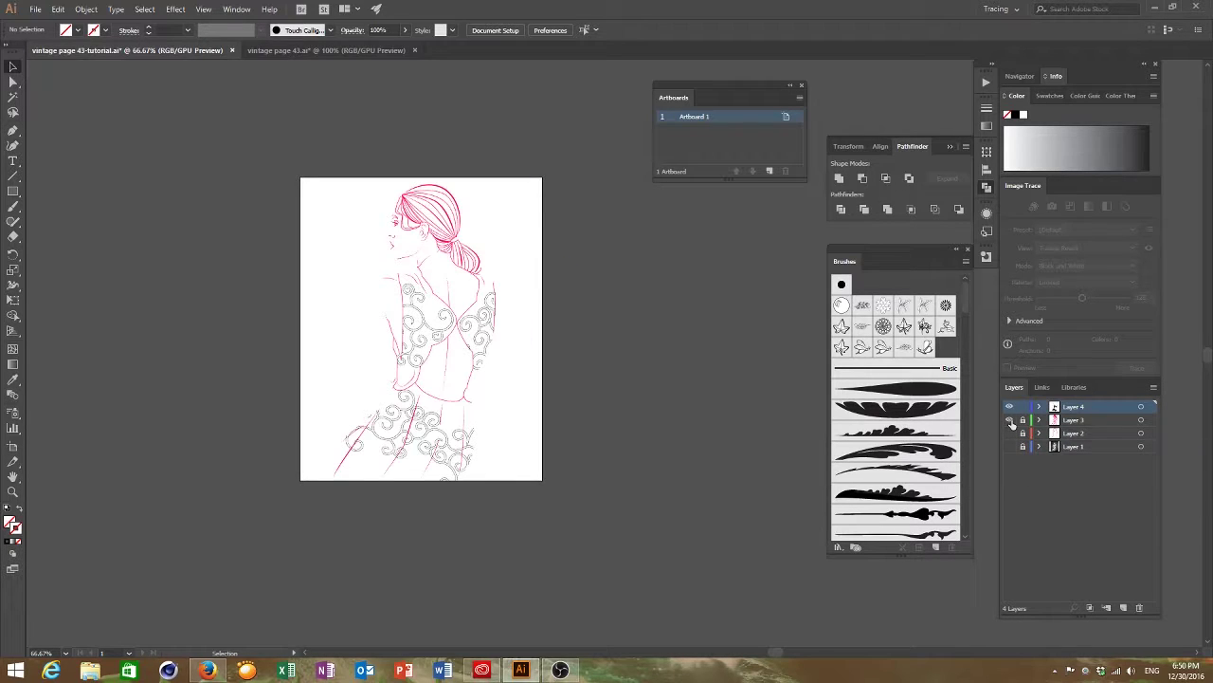
{"action": "left_click", "coordinate": [1010, 433]}
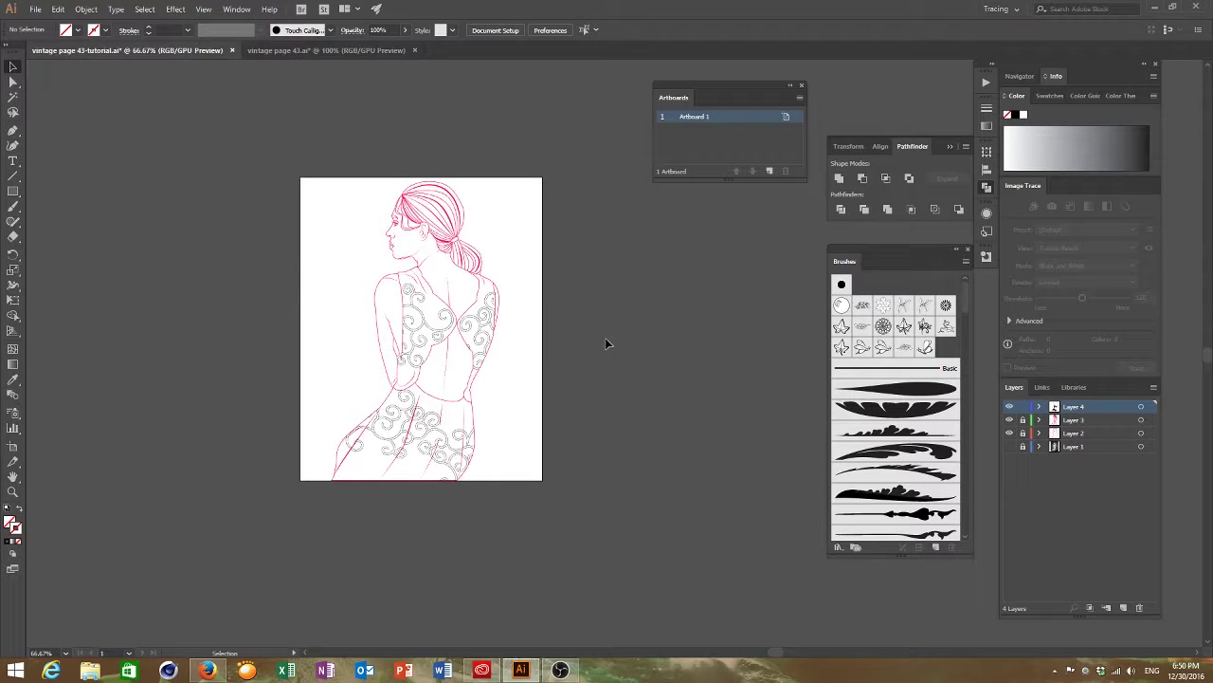
{"action": "left_click", "coordinate": [1024, 406]}
Step: Check the line art briefly against the Layer 1 photo, hide the photo again, and add a new layer above Layer 4
{"action": "left_click", "coordinate": [1010, 447]}
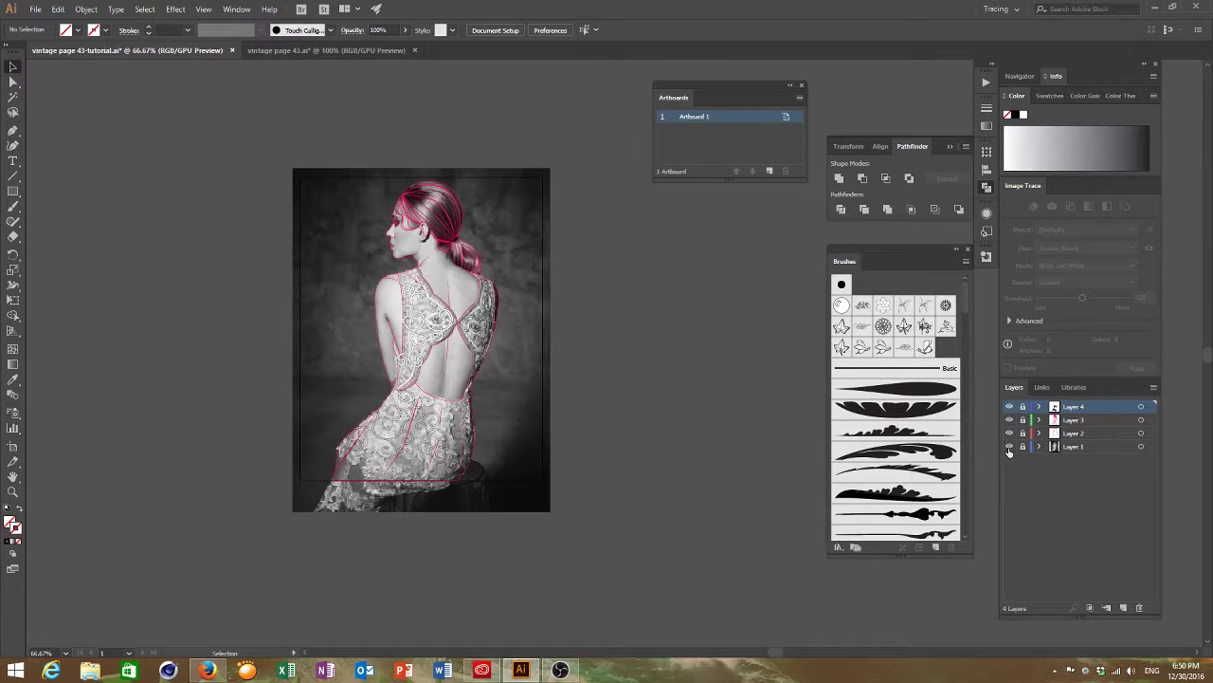
{"action": "left_click", "coordinate": [1009, 447]}
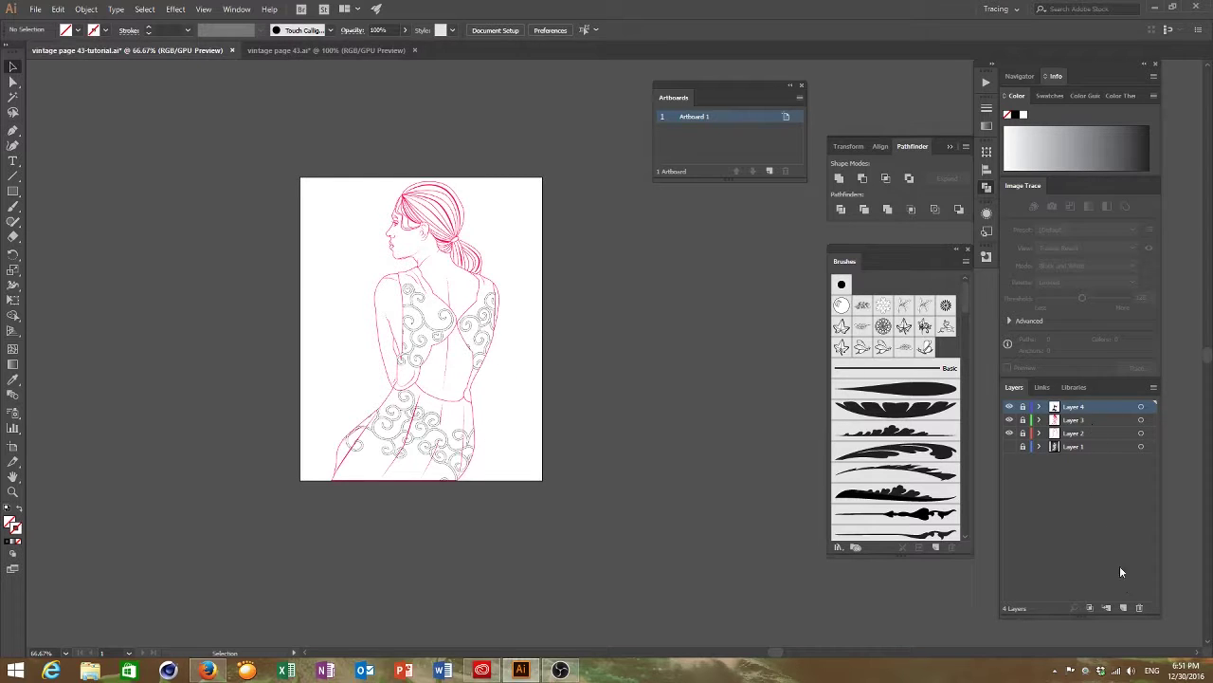
{"action": "left_click", "coordinate": [1123, 607]}
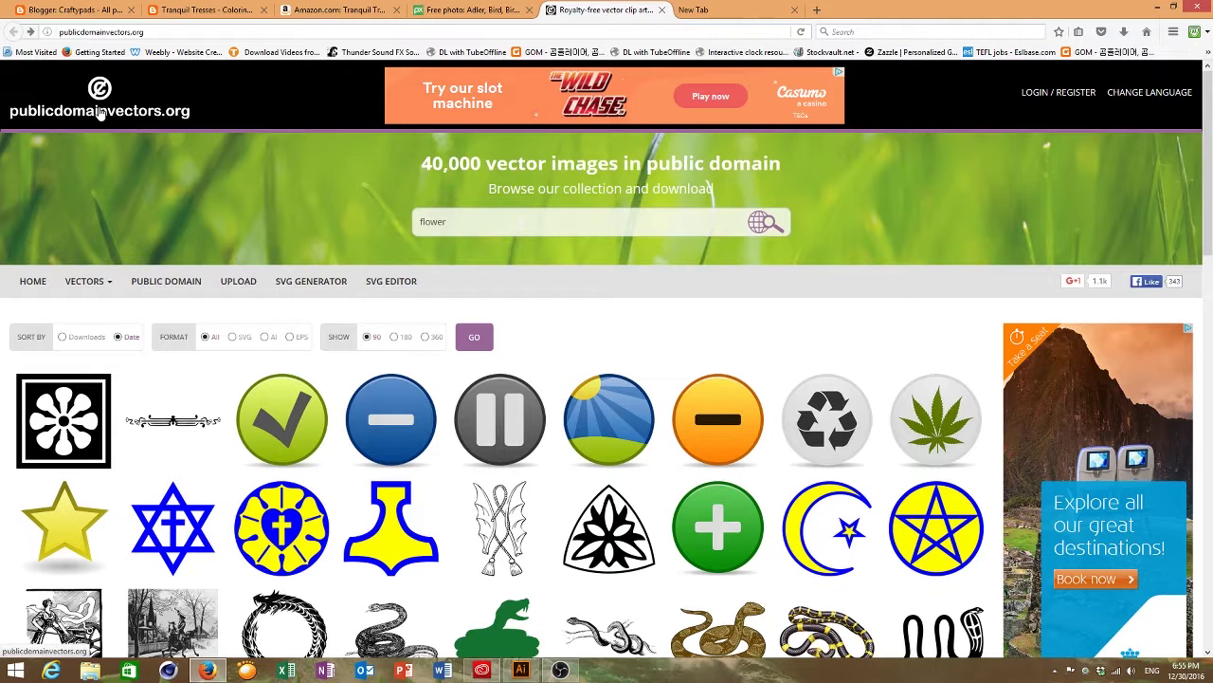
Step: Switch to Firefox and search publicdomainvectors.org for "celtic" vector images
{"action": "left_click", "coordinate": [100, 112]}
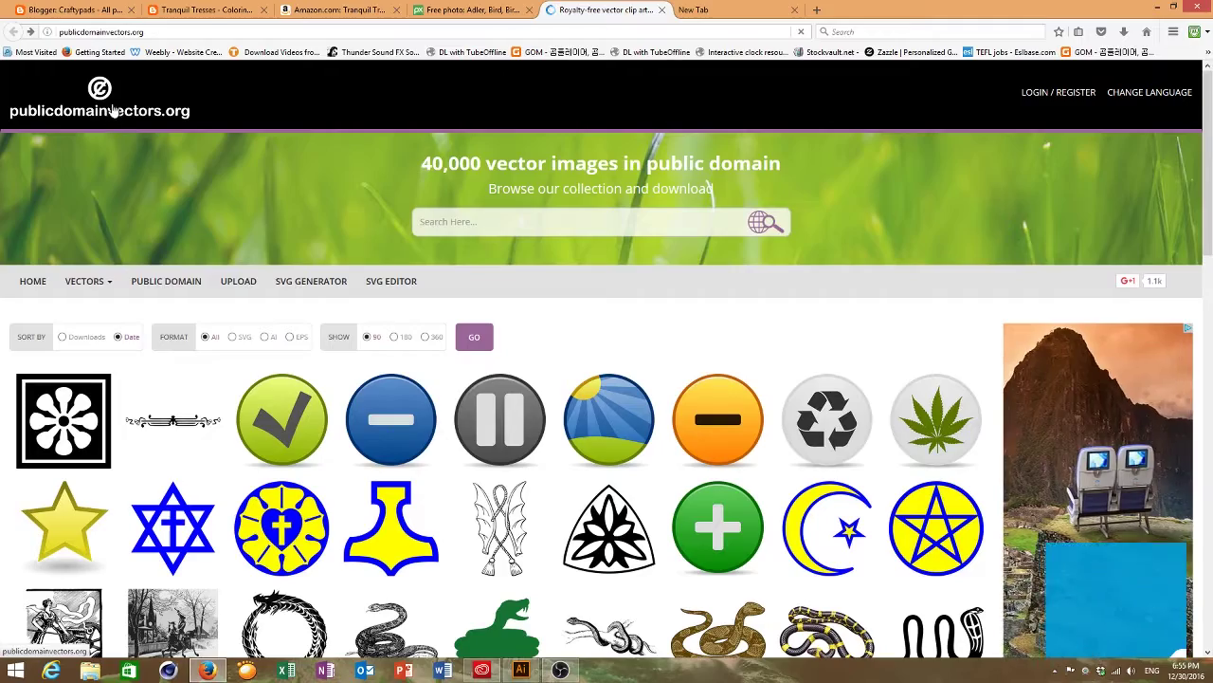
{"action": "scroll", "coordinate": [190, 284], "scroll_direction": "down", "scroll_amount": 9}
{"action": "scroll", "coordinate": [254, 313], "scroll_direction": "up", "scroll_amount": 8}
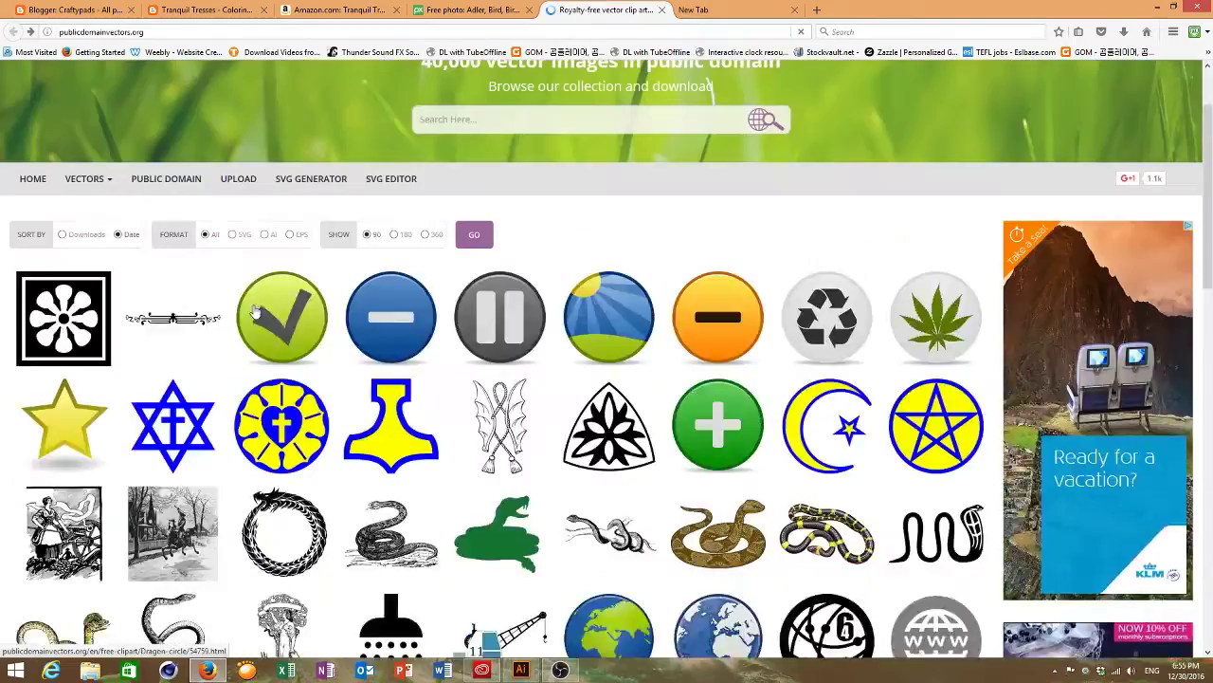
{"action": "scroll", "coordinate": [254, 313], "scroll_direction": "up", "scroll_amount": 2}
{"action": "left_click", "coordinate": [491, 221]}
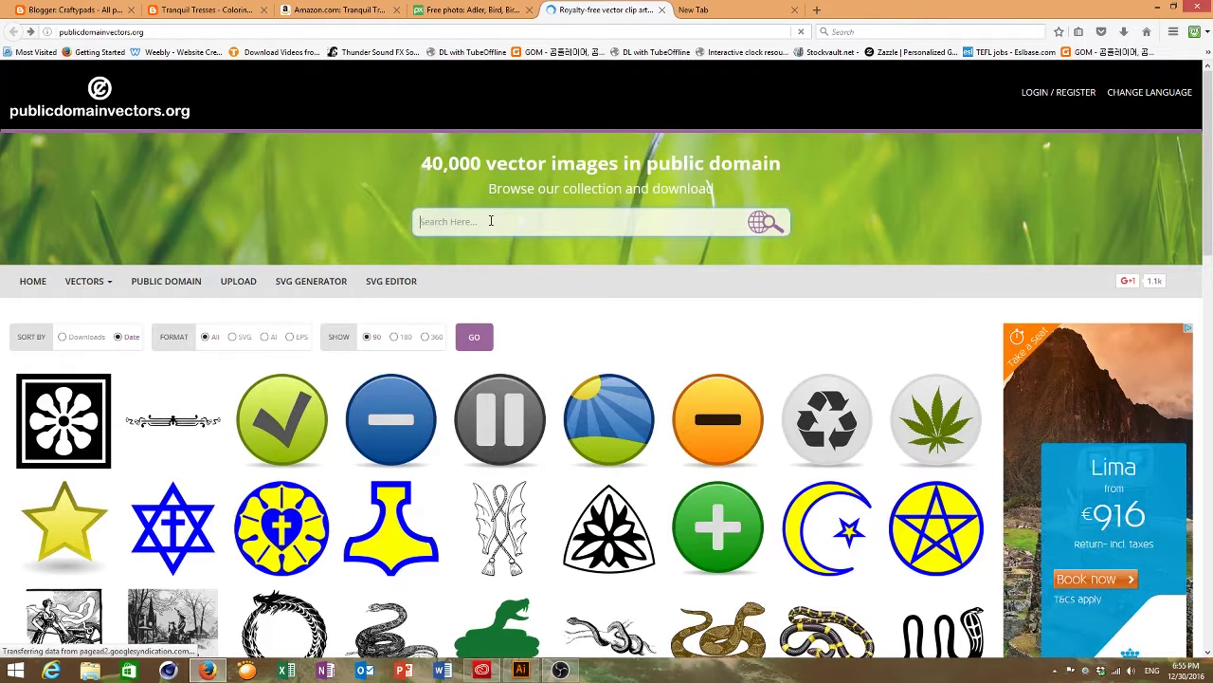
{"action": "type", "text": "cel"}
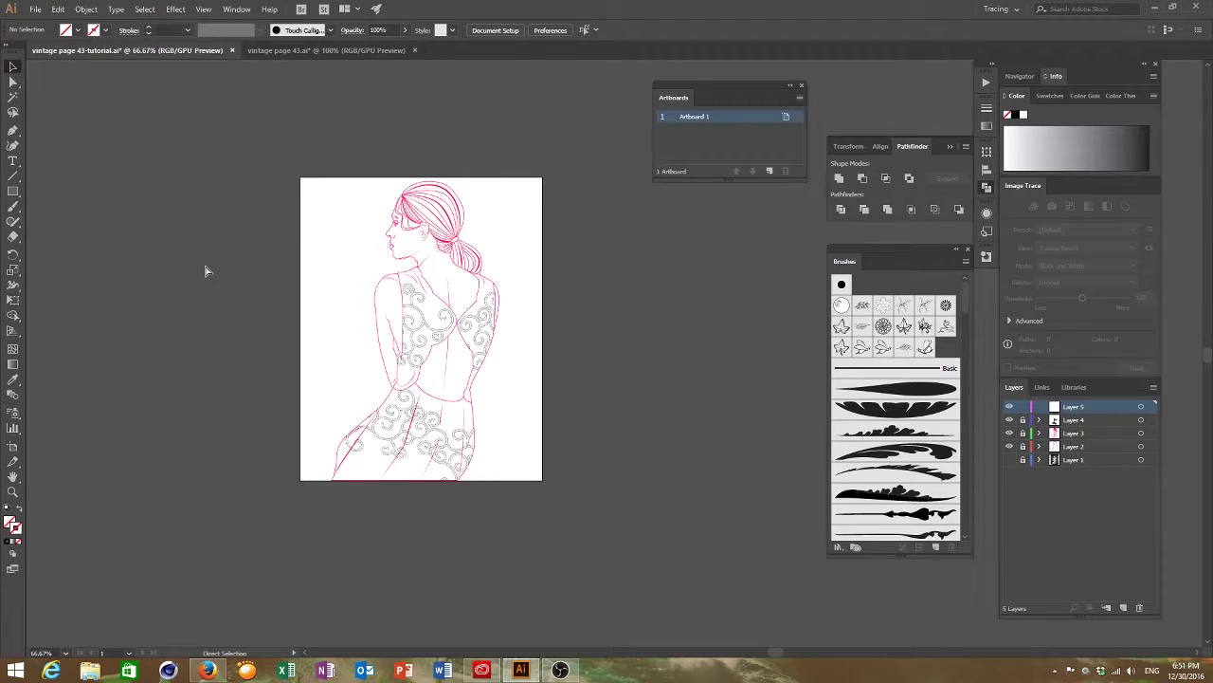
Step: Switch to Illustrator, paste the three-armed Celtic ornament on Layer 5, and move it onto the page edge beside the woman's arm
{"action": "key", "text": "ctrl+v"}
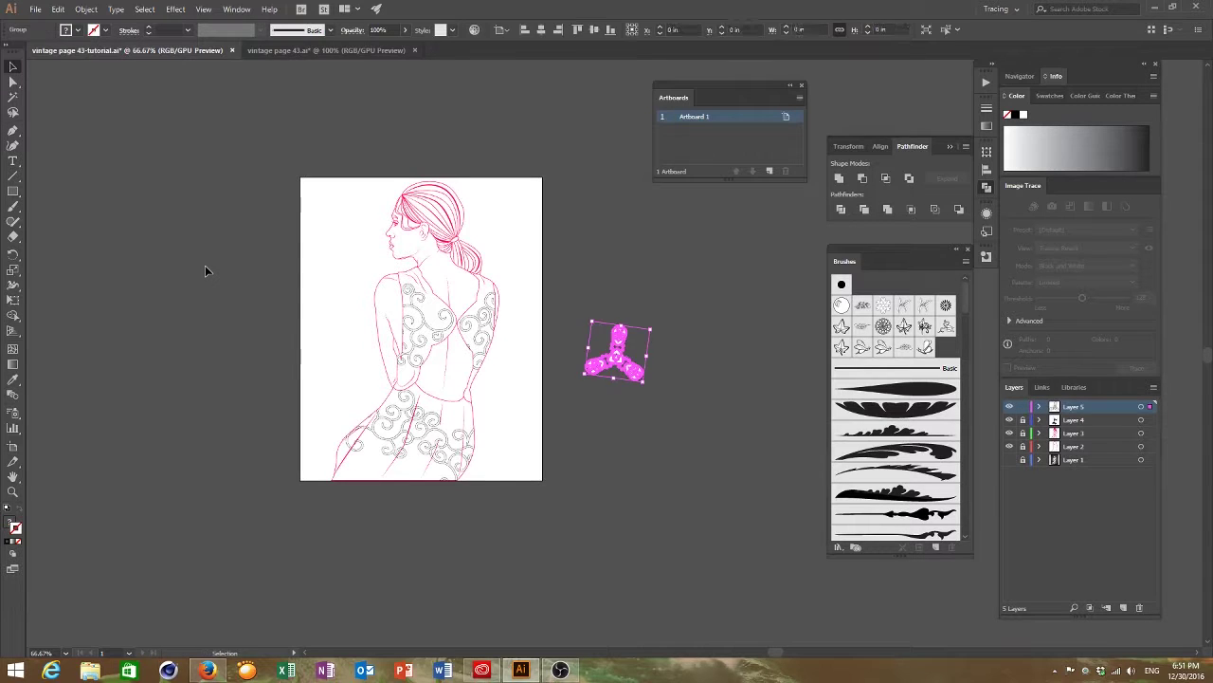
{"action": "left_click_drag", "start_coordinate": [626, 353], "coordinate": [328, 330]}
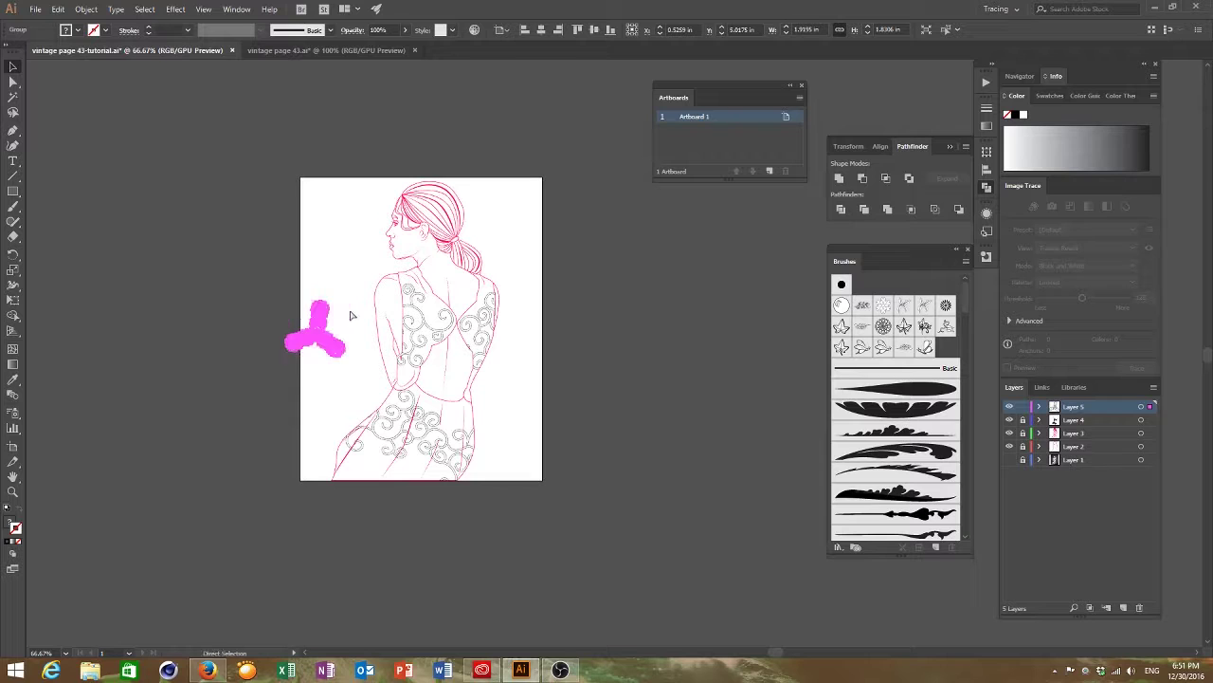
{"action": "key", "text": "ctrl+equal"}
{"action": "key", "text": "ctrl+equal"}
{"action": "key", "text": "ctrl+equal"}
{"action": "key", "text": "ctrl+equal"}
{"action": "key", "text": "ctrl+equal"}
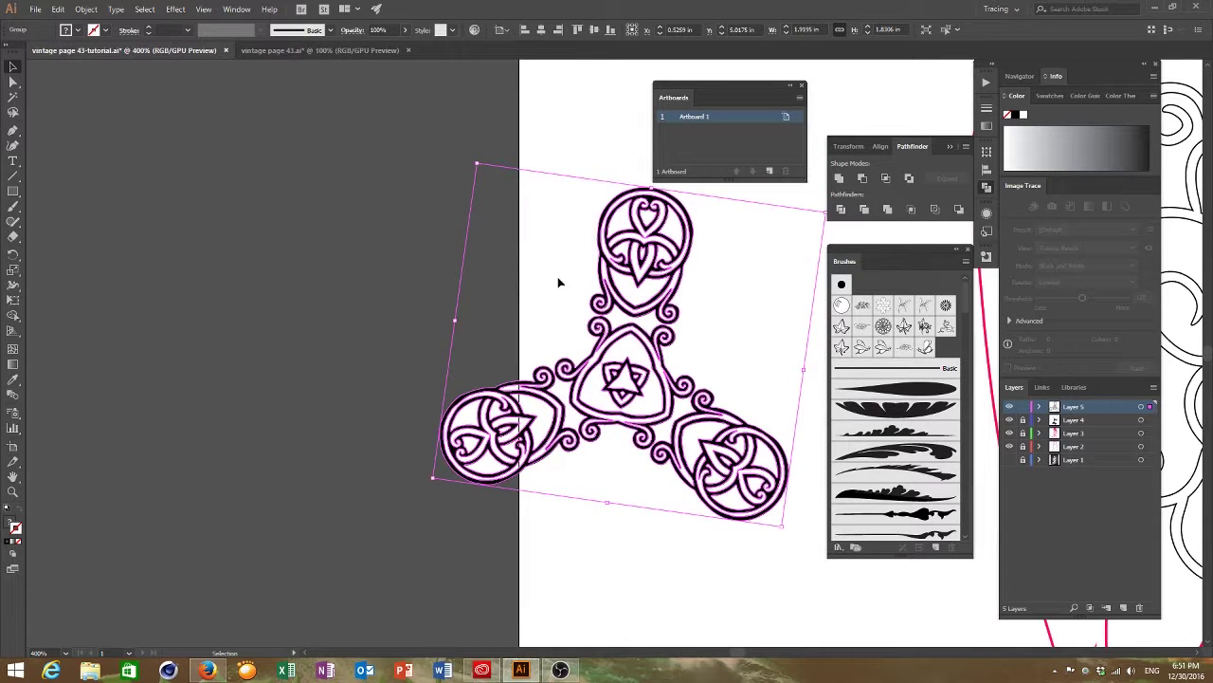
Step: Try the Celtic ornament on the woman's back, over the point where the two halves of the dress meet
{"action": "left_click", "coordinate": [408, 303]}
{"action": "left_click", "coordinate": [584, 408]}
{"action": "left_click_drag", "start_coordinate": [748, 658], "coordinate": [754, 658]}
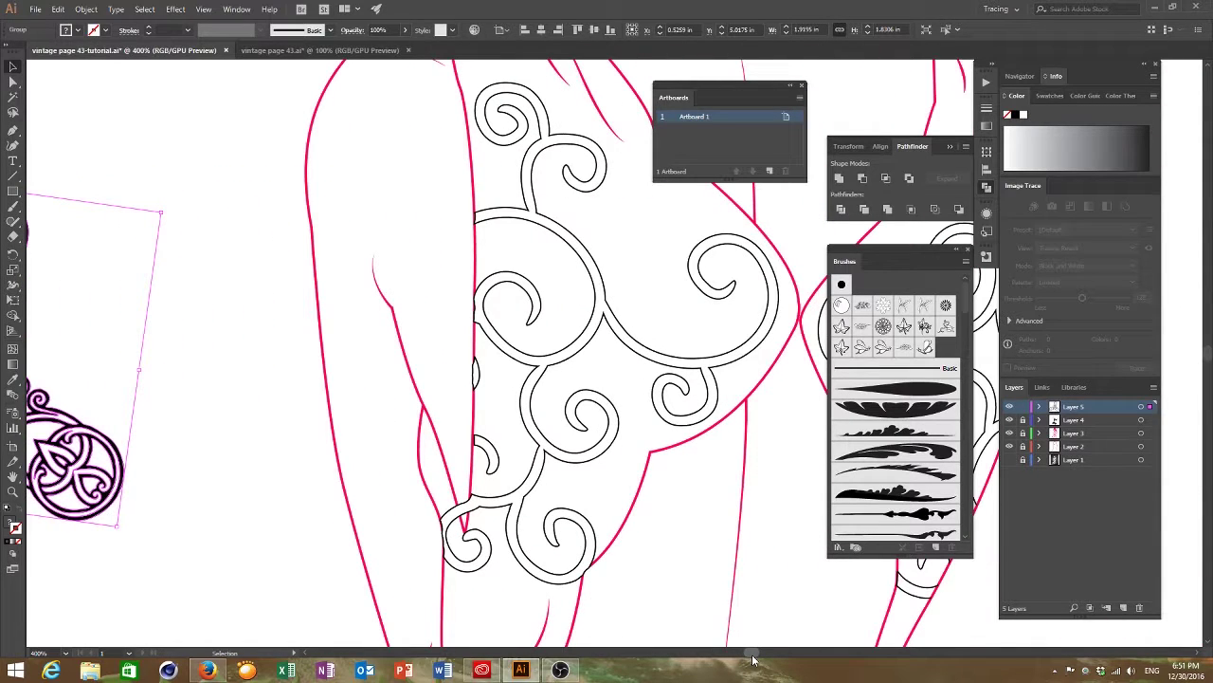
{"action": "key", "text": "ctrl+minus"}
{"action": "key", "text": "ctrl+minus"}
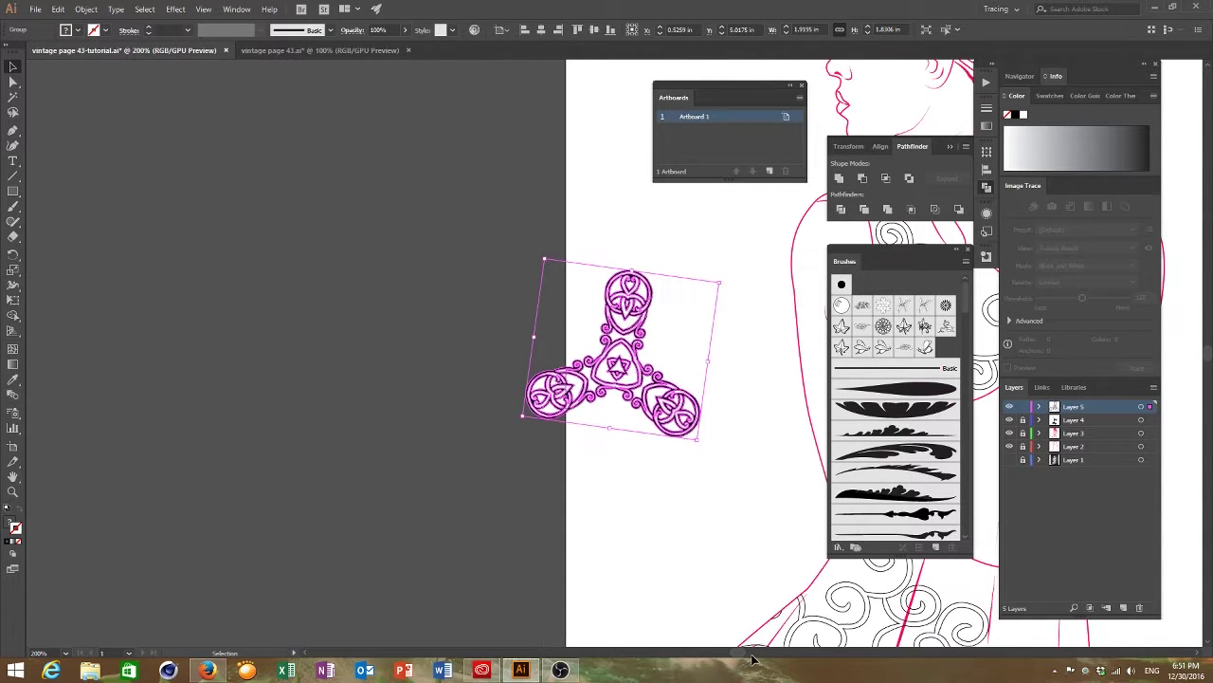
{"action": "scroll", "coordinate": [637, 588], "scroll_direction": "right", "scroll_amount": 10}
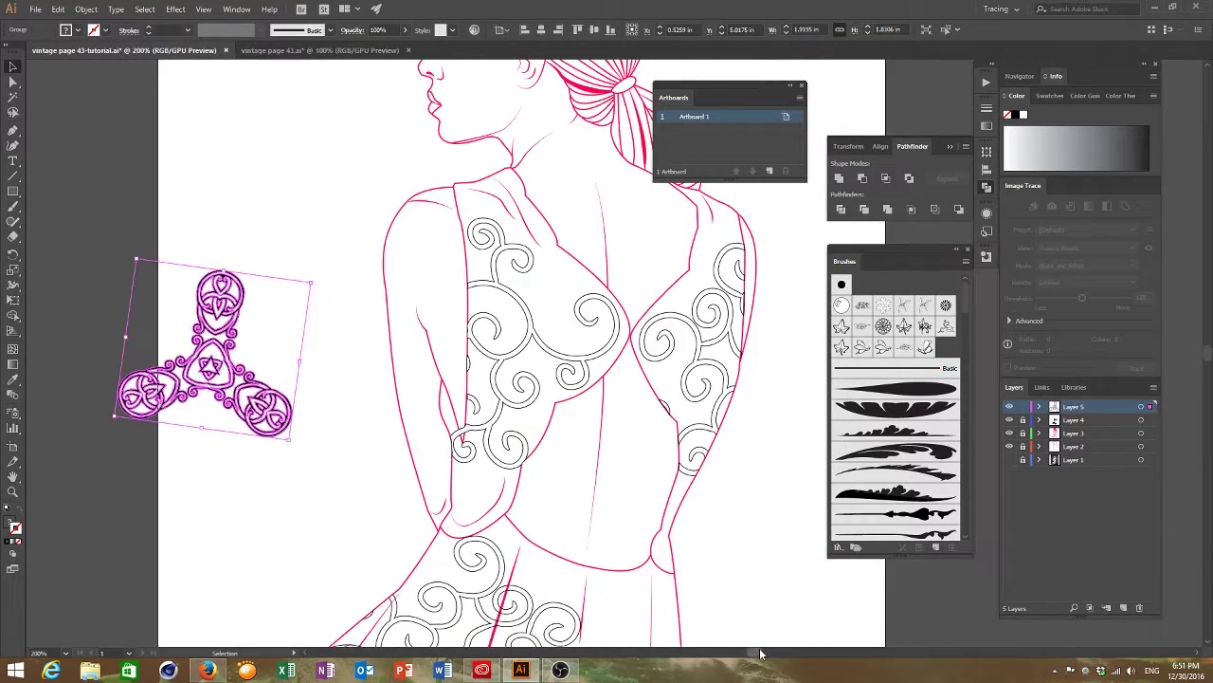
{"action": "left_click_drag", "start_coordinate": [157, 367], "coordinate": [576, 347]}
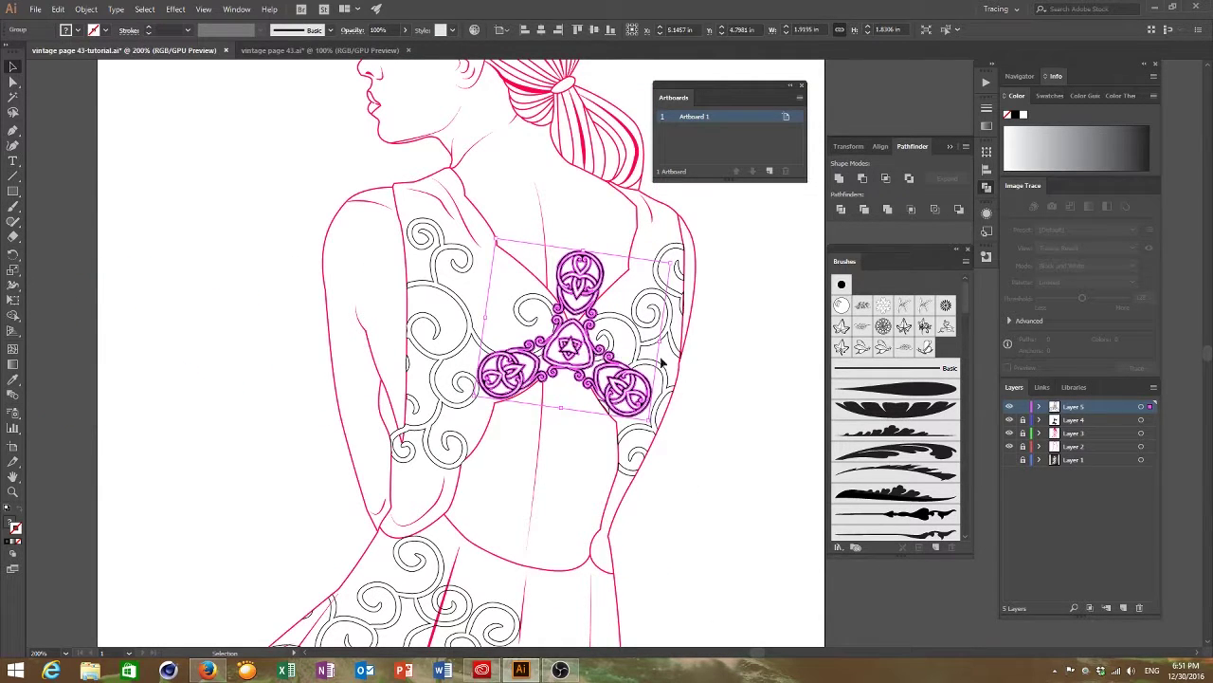
Step: Delete the hand-placed Celtic ornament, paste it in place on the dress back, and clear the selection
{"action": "left_click", "coordinate": [761, 362]}
{"action": "left_click", "coordinate": [592, 378]}
{"action": "key", "text": "Delete"}
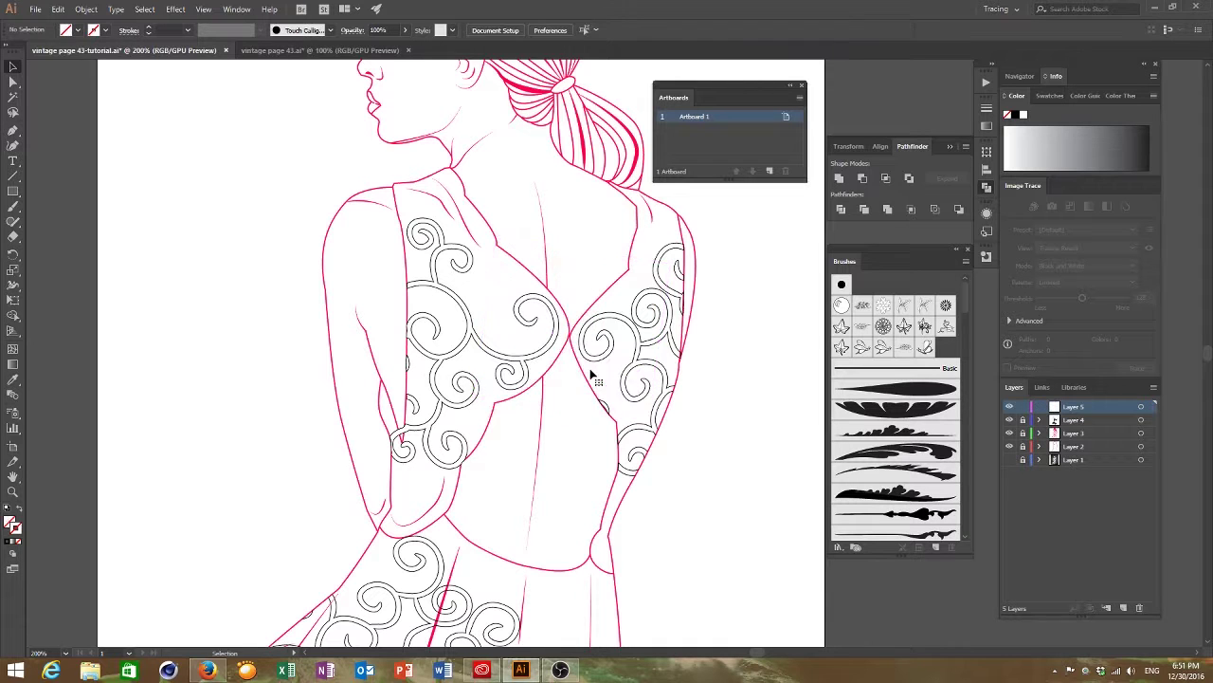
{"action": "left_click", "coordinate": [57, 9]}
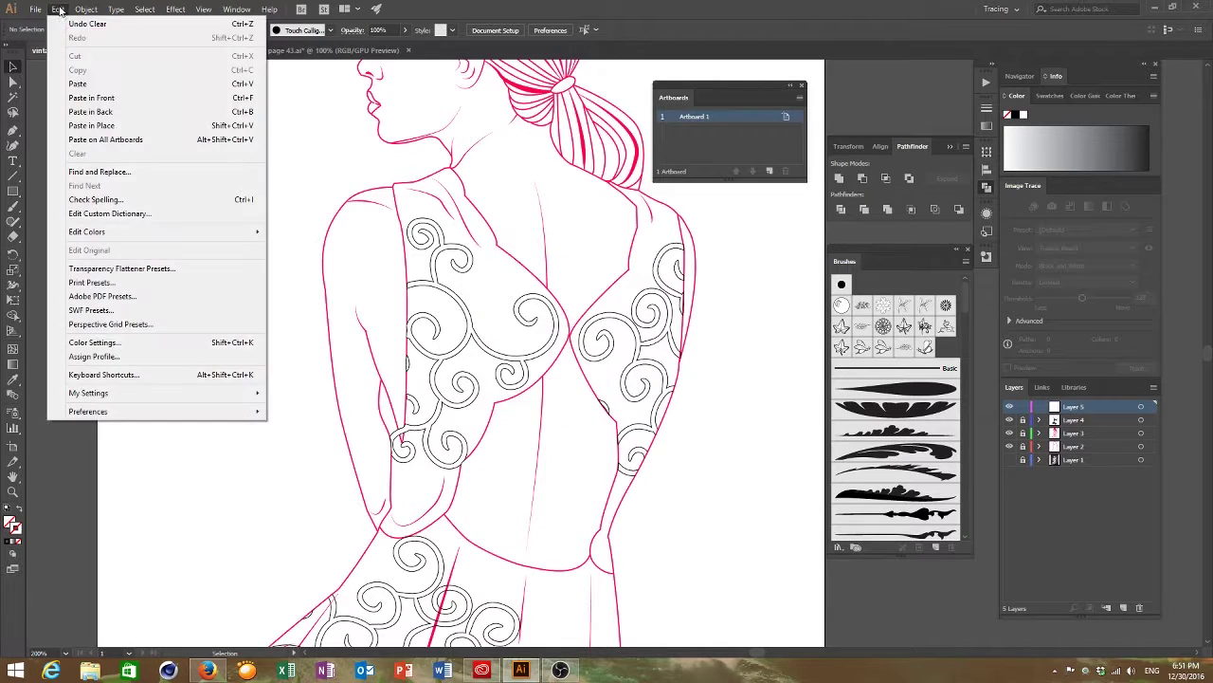
{"action": "left_click", "coordinate": [97, 126]}
{"action": "left_click", "coordinate": [741, 403]}
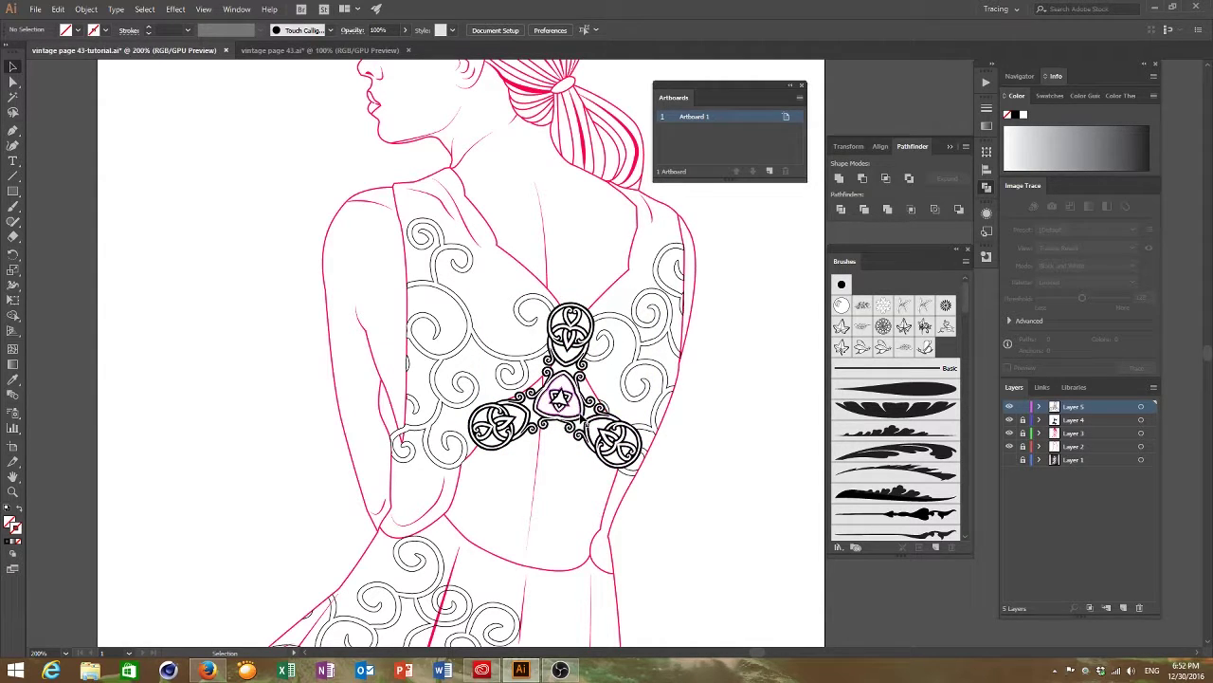
Step: Paste the round Celtic knot on Layer 5 and place it at the woman's earlobe as an earring, leaving nothing selected
{"action": "scroll", "coordinate": [451, 290], "scroll_direction": "up", "scroll_amount": 3}
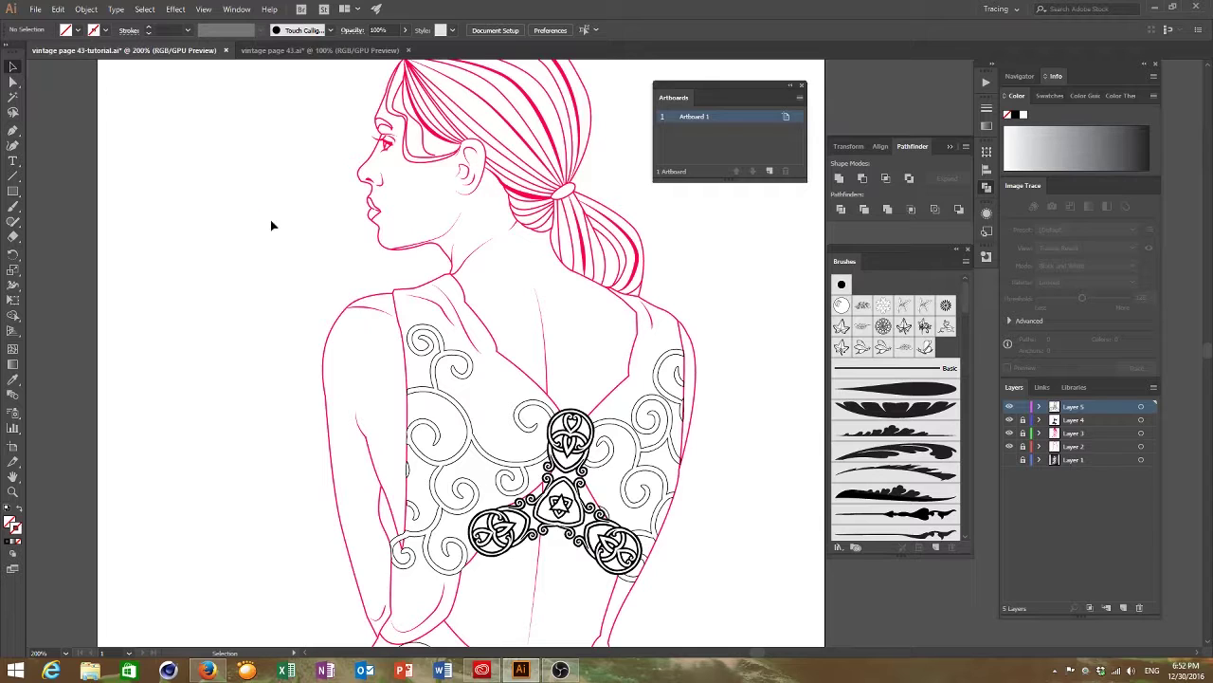
{"action": "key", "text": "a"}
{"action": "key", "text": "ctrl+v"}
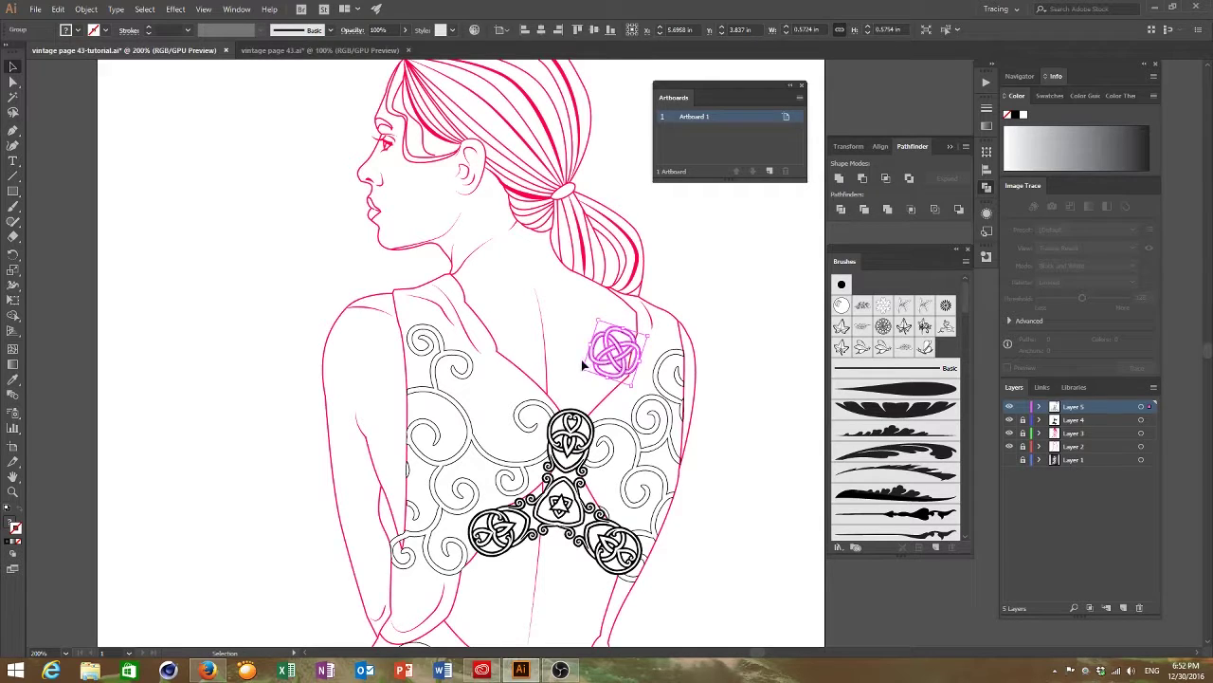
{"action": "left_click_drag", "start_coordinate": [612, 368], "coordinate": [467, 200]}
{"action": "left_click", "coordinate": [263, 234]}
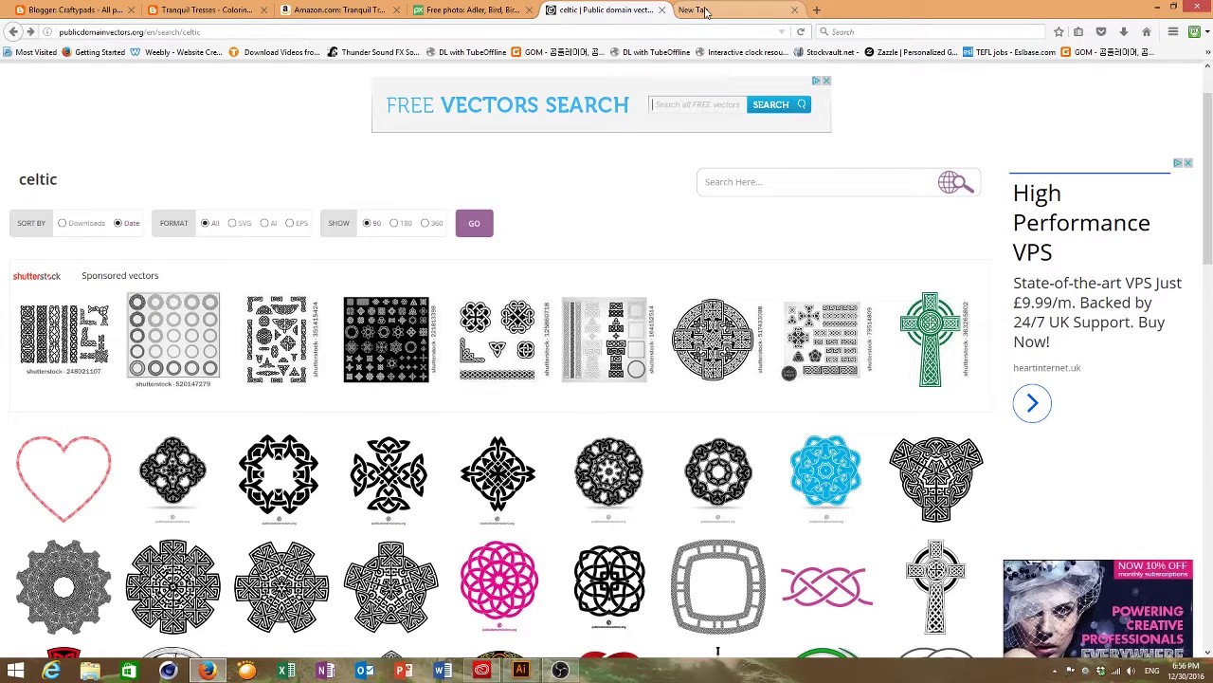
Step: Search publicdomainvectors.org in Firefox for "flower" and open the black-and-white crocus flower top view drawing
{"action": "left_click", "coordinate": [724, 182]}
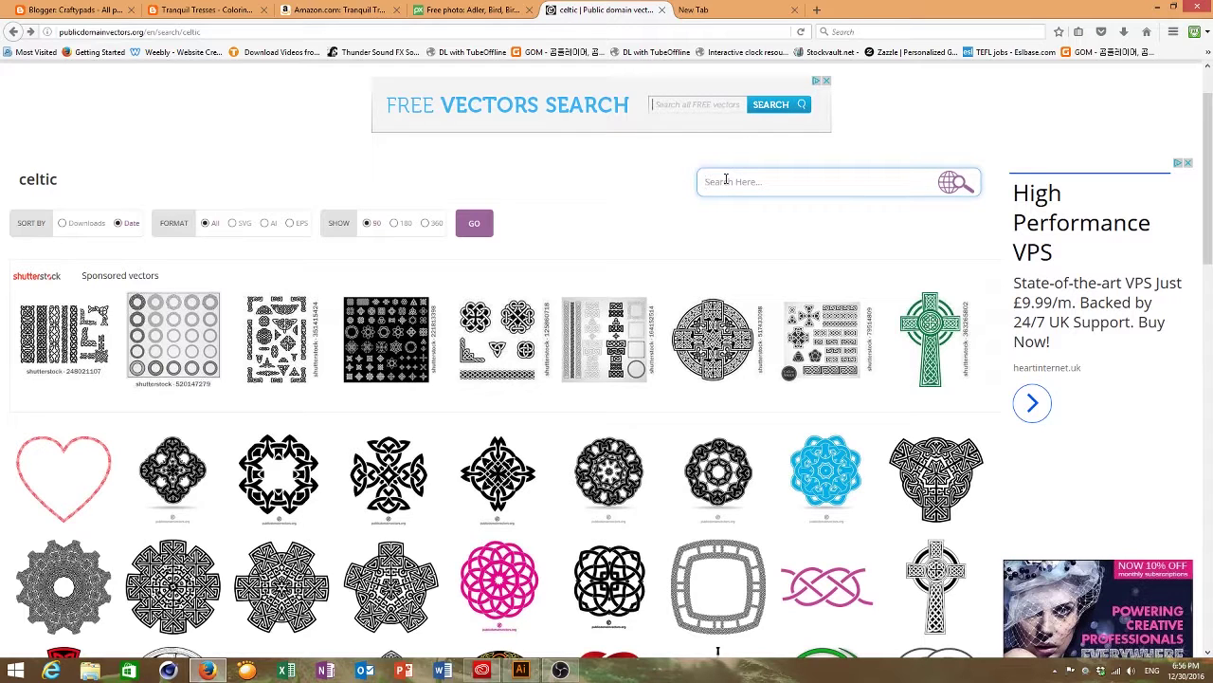
{"action": "type", "text": "flower"}
{"action": "key", "text": "Return"}
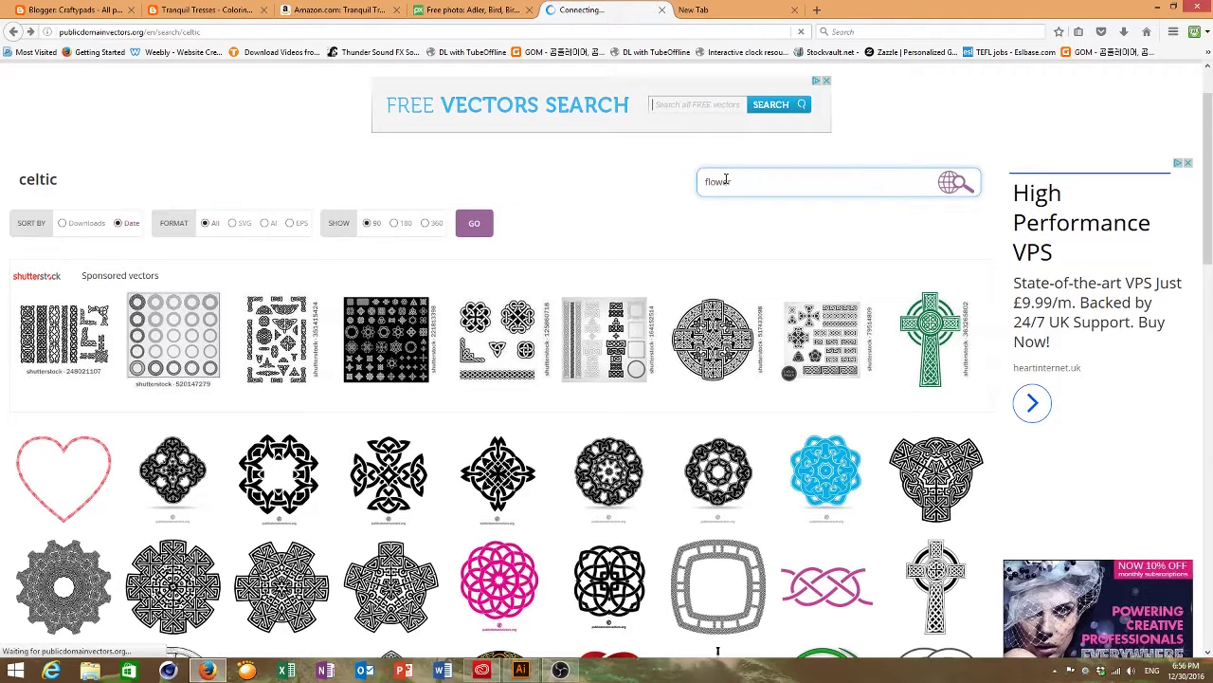
{"action": "scroll", "coordinate": [442, 275], "scroll_direction": "down", "scroll_amount": 2}
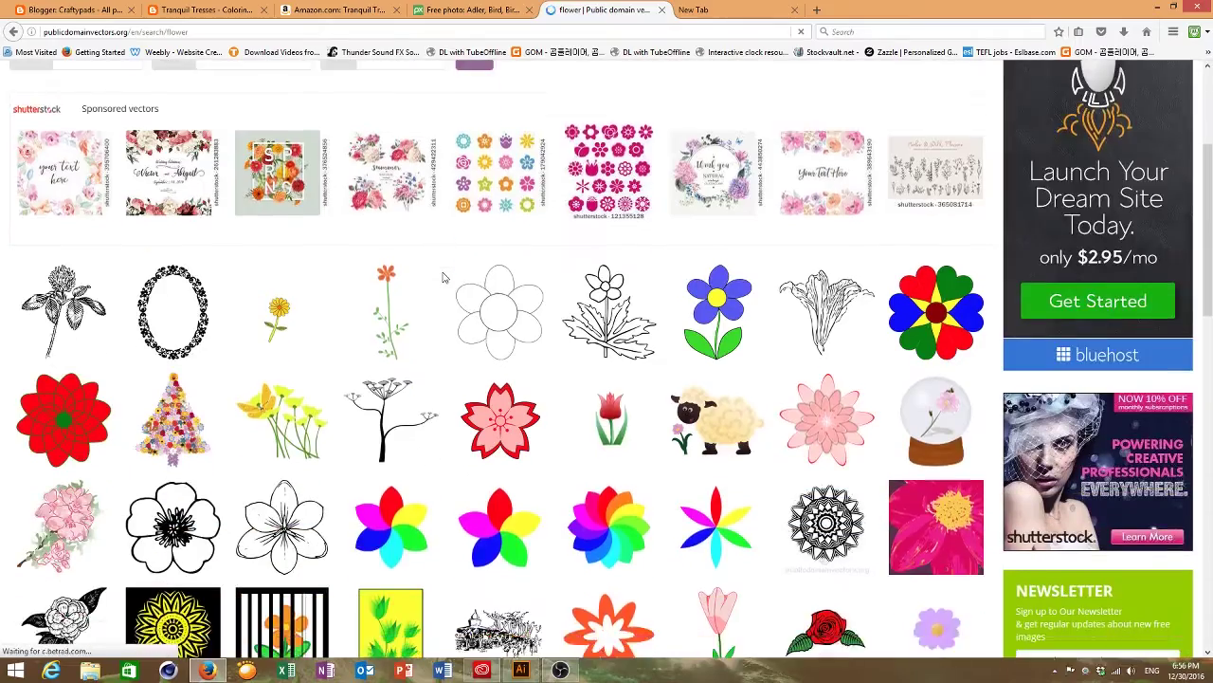
{"action": "scroll", "coordinate": [442, 277], "scroll_direction": "down", "scroll_amount": 3}
{"action": "left_click", "coordinate": [289, 345]}
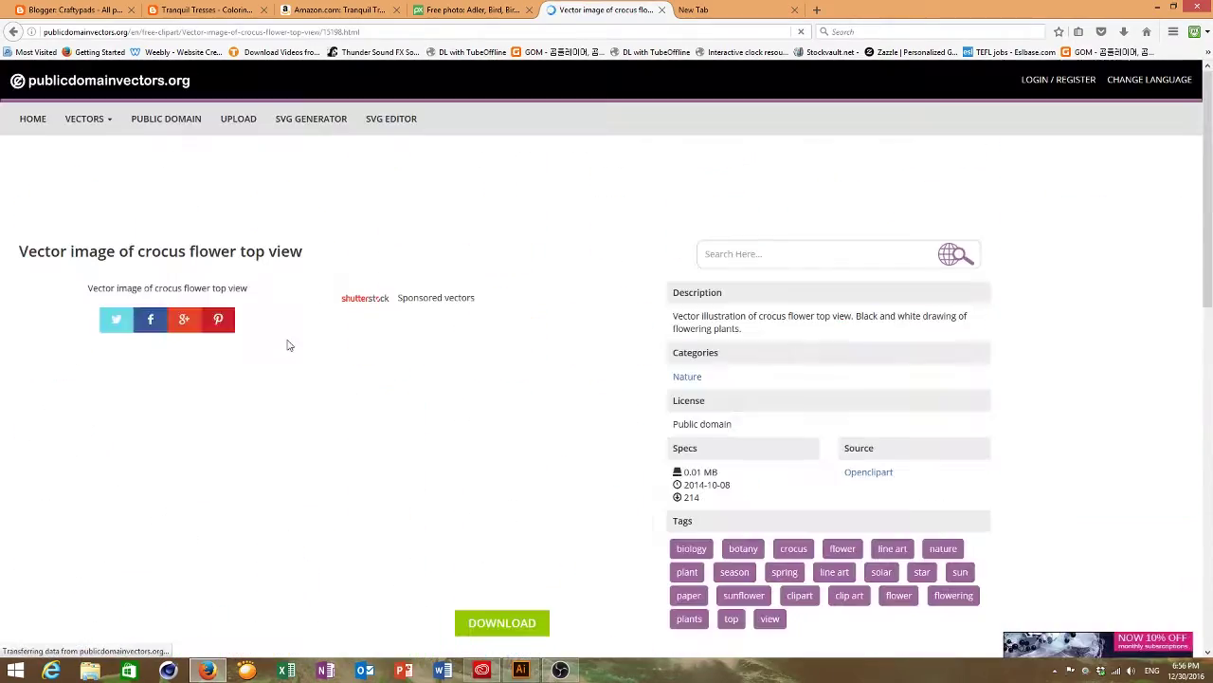
Step: Download the crocus drawing and save it as johnny_automatic_crocus_flower_top_view.svg
{"action": "scroll", "coordinate": [501, 427], "scroll_direction": "down", "scroll_amount": 3}
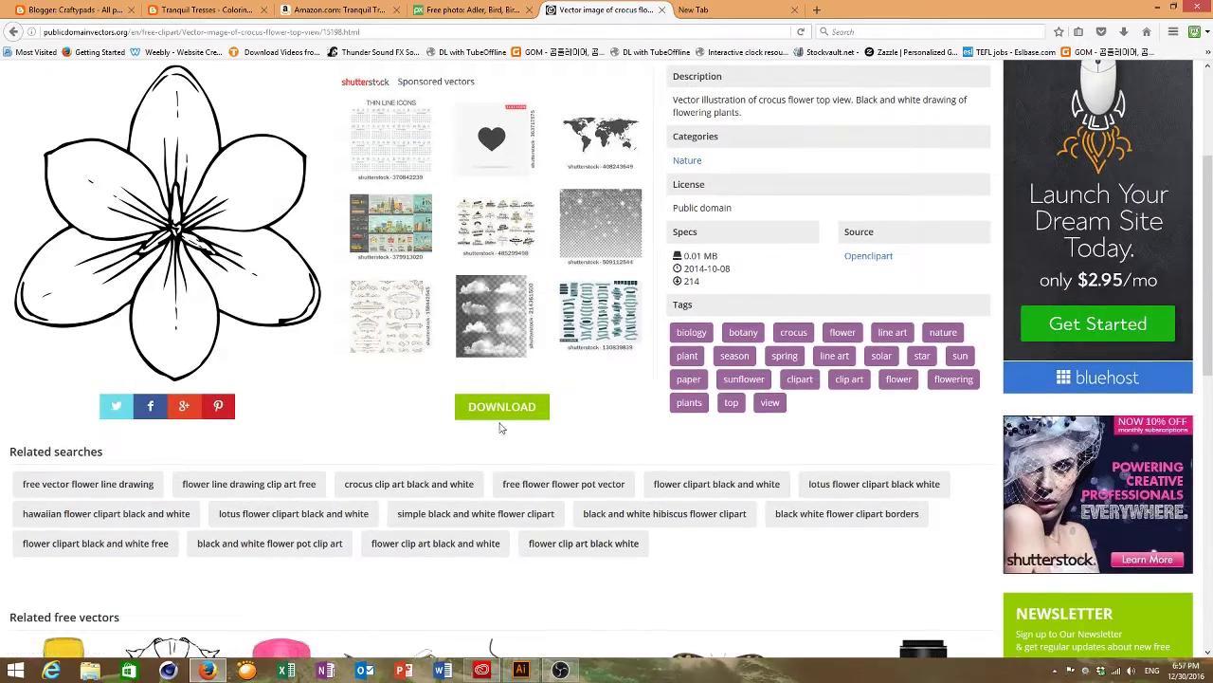
{"action": "left_click", "coordinate": [502, 411]}
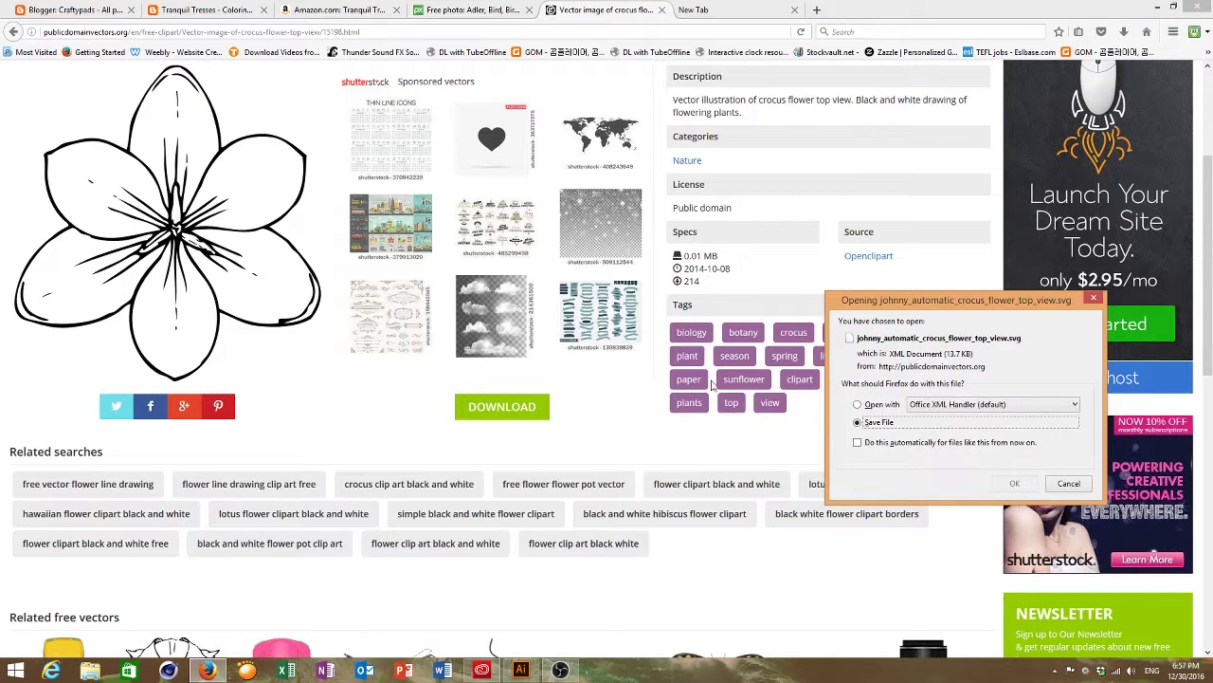
{"action": "left_click", "coordinate": [1013, 484]}
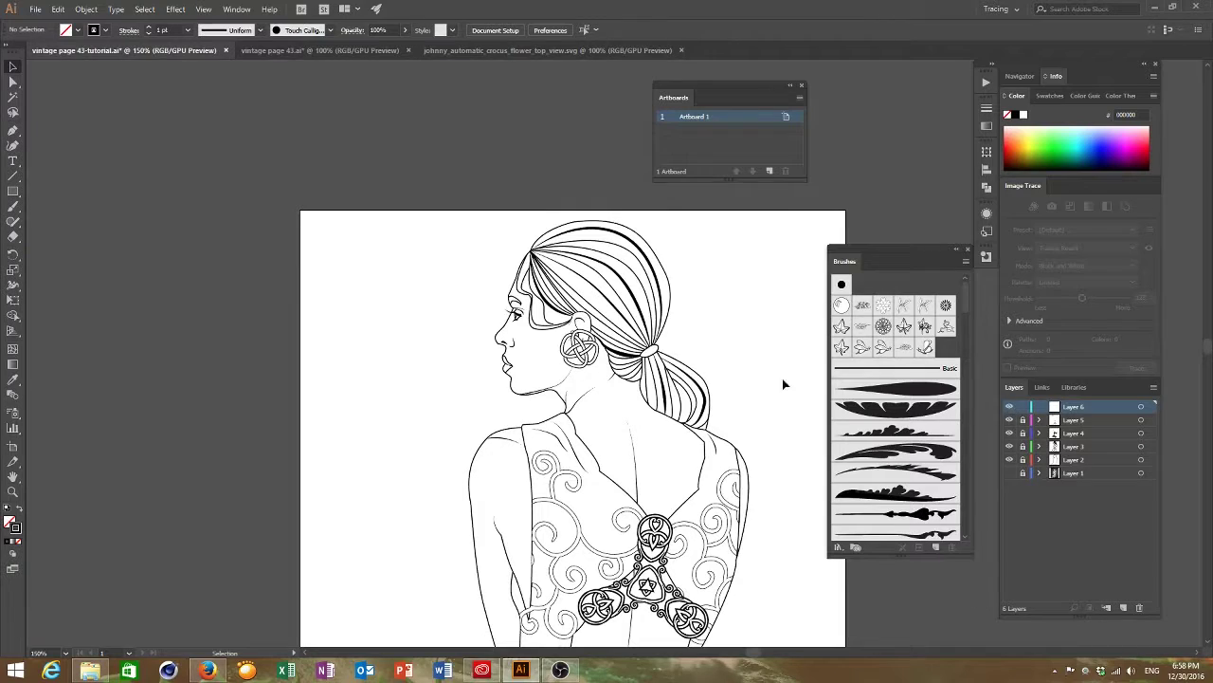
Step: Switch to Illustrator, paste the crocus on Layer 6, scale it to about 0.85 in wide, and place it near the page's upper-left corner
{"action": "key", "text": "ctrl+v"}
{"action": "left_click_drag", "start_coordinate": [501, 302], "coordinate": [188, 263]}
{"action": "left_click_drag", "start_coordinate": [434, 446], "coordinate": [239, 249]}
{"action": "left_click_drag", "start_coordinate": [217, 223], "coordinate": [355, 256]}
{"action": "left_click", "coordinate": [379, 271]}
{"action": "key", "text": "a"}
Step: Paste two more crocus copies on Layer 6 and cluster them beside and below the first one near the page's upper-left corner
{"action": "left_click", "coordinate": [365, 272]}
{"action": "key", "text": "v"}
{"action": "key", "text": "ctrl+v"}
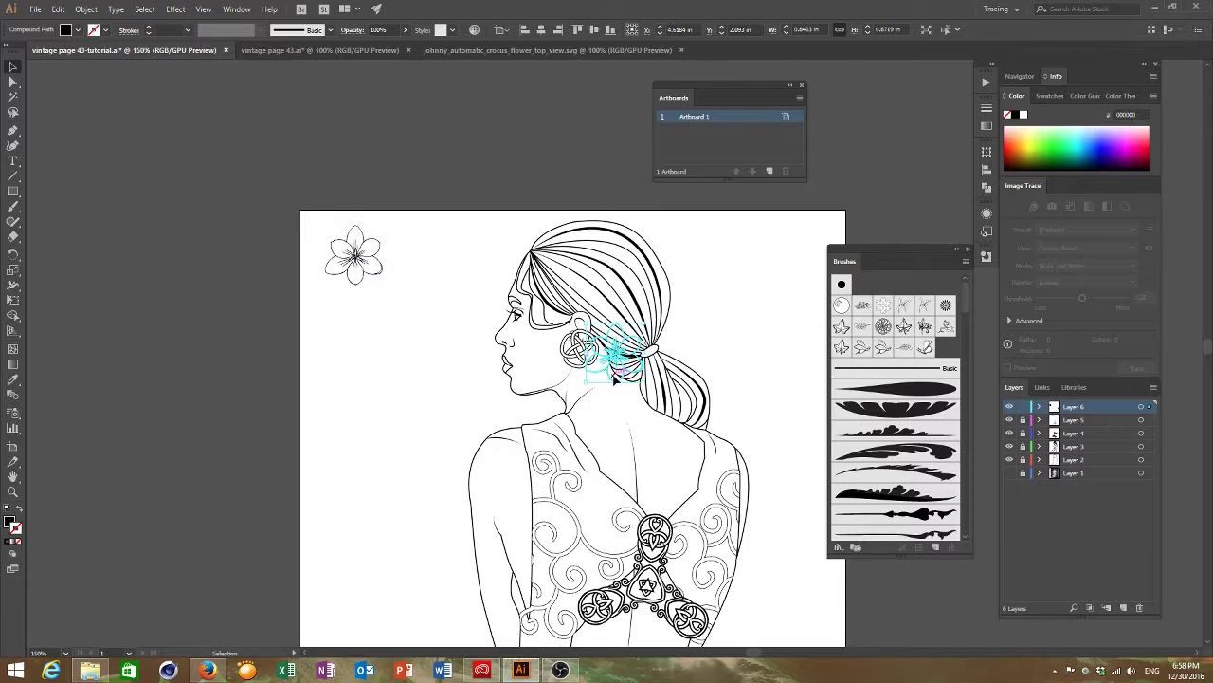
{"action": "left_click_drag", "start_coordinate": [606, 367], "coordinate": [407, 282]}
{"action": "key", "text": "a"}
{"action": "key", "text": "ctrl+v"}
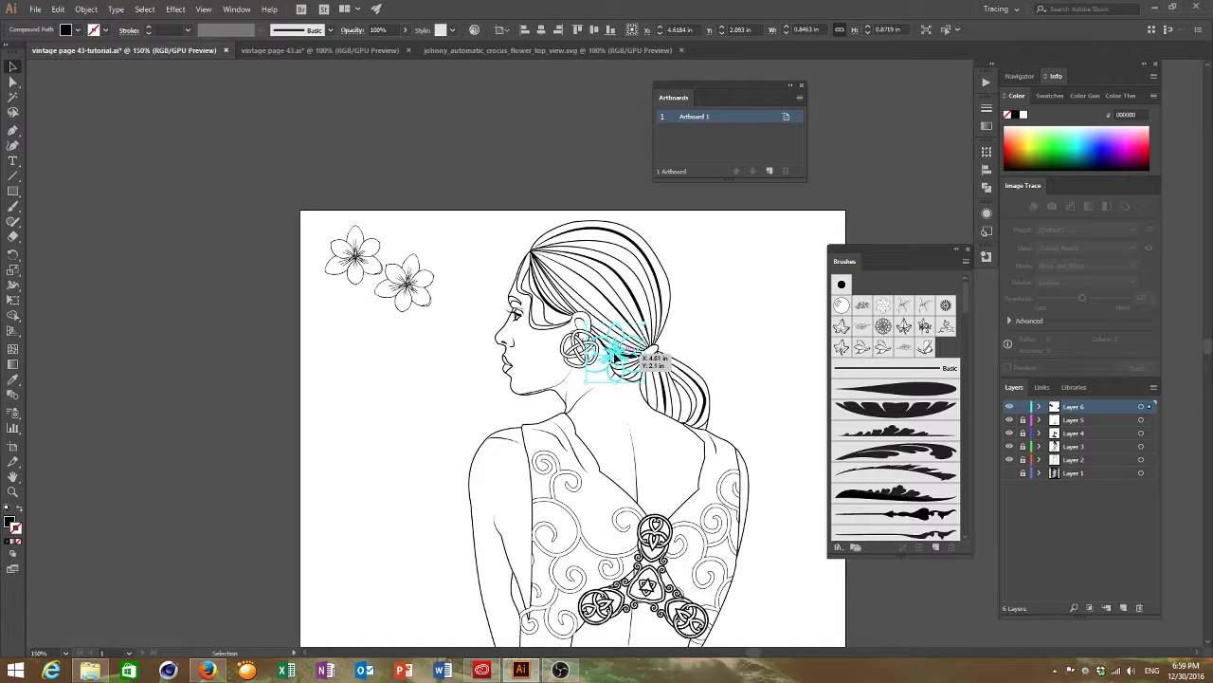
{"action": "left_click_drag", "start_coordinate": [615, 359], "coordinate": [353, 315]}
{"action": "left_click", "coordinate": [425, 182]}
{"action": "key", "text": "ctrl+minus"}
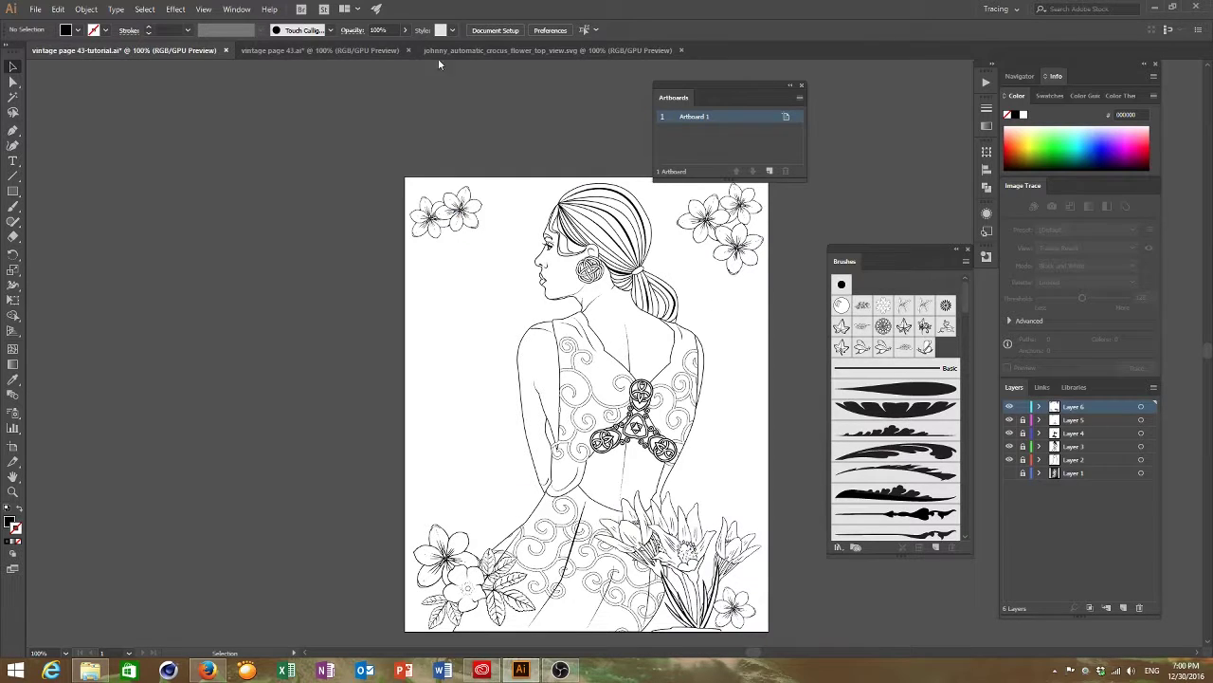
Step: Paste the copied spiral swirls onto a new Layer 7 and move that layer directly below Layer 2
{"action": "key", "text": "ctrl+l"}
{"action": "left_click", "coordinate": [58, 8]}
{"action": "left_click", "coordinate": [91, 111]}
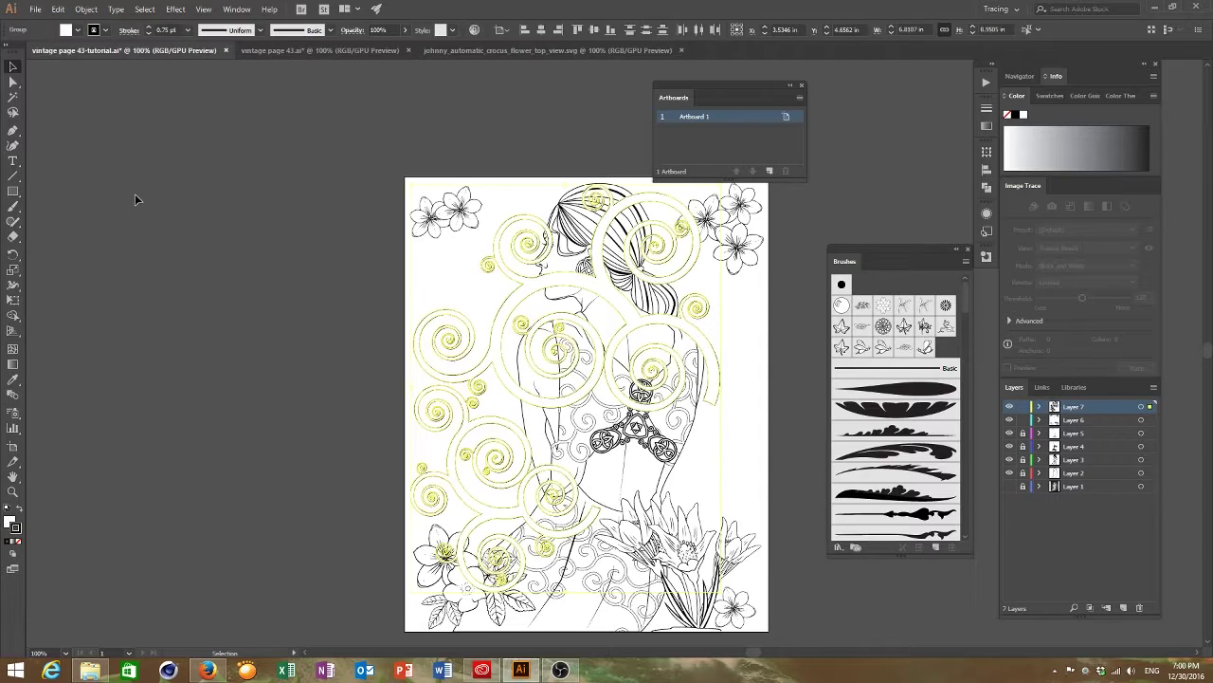
{"action": "left_click", "coordinate": [134, 194]}
{"action": "left_click_drag", "start_coordinate": [1078, 410], "coordinate": [1071, 480]}
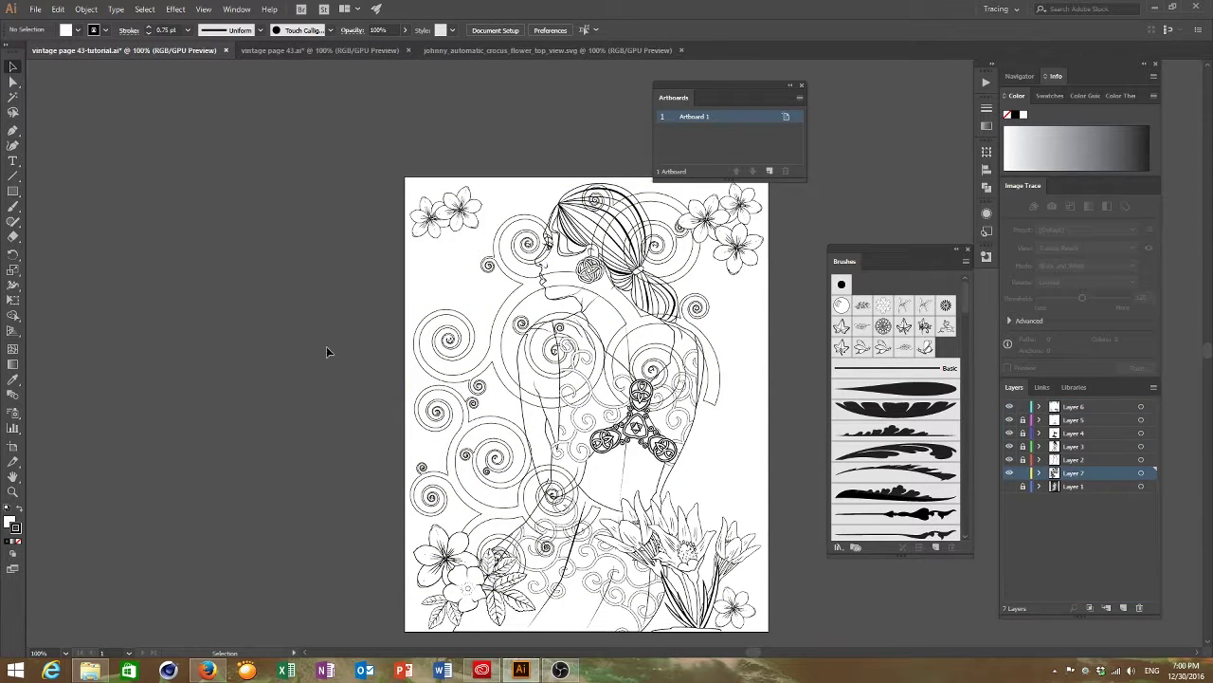
Step: Fill the woman's body outline on Layer 2 with white to mask the background swirls, leaving nothing selected
{"action": "left_click", "coordinate": [1047, 459]}
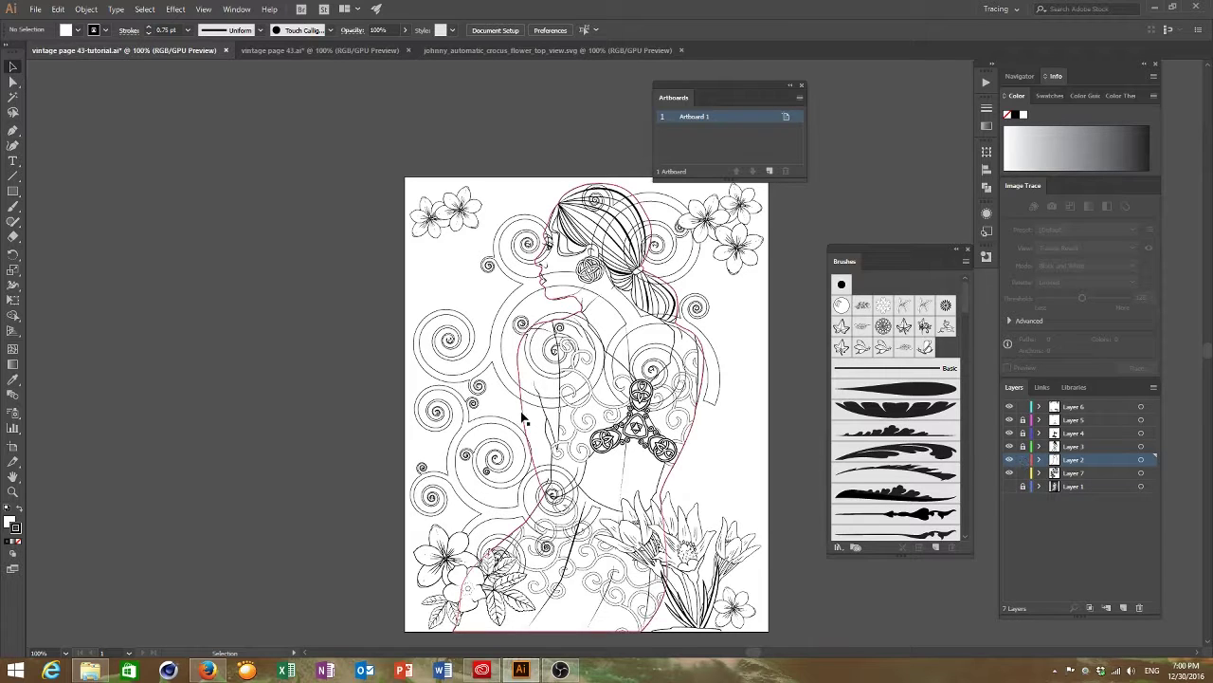
{"action": "key", "text": "ctrl+a"}
{"action": "key", "text": "d"}
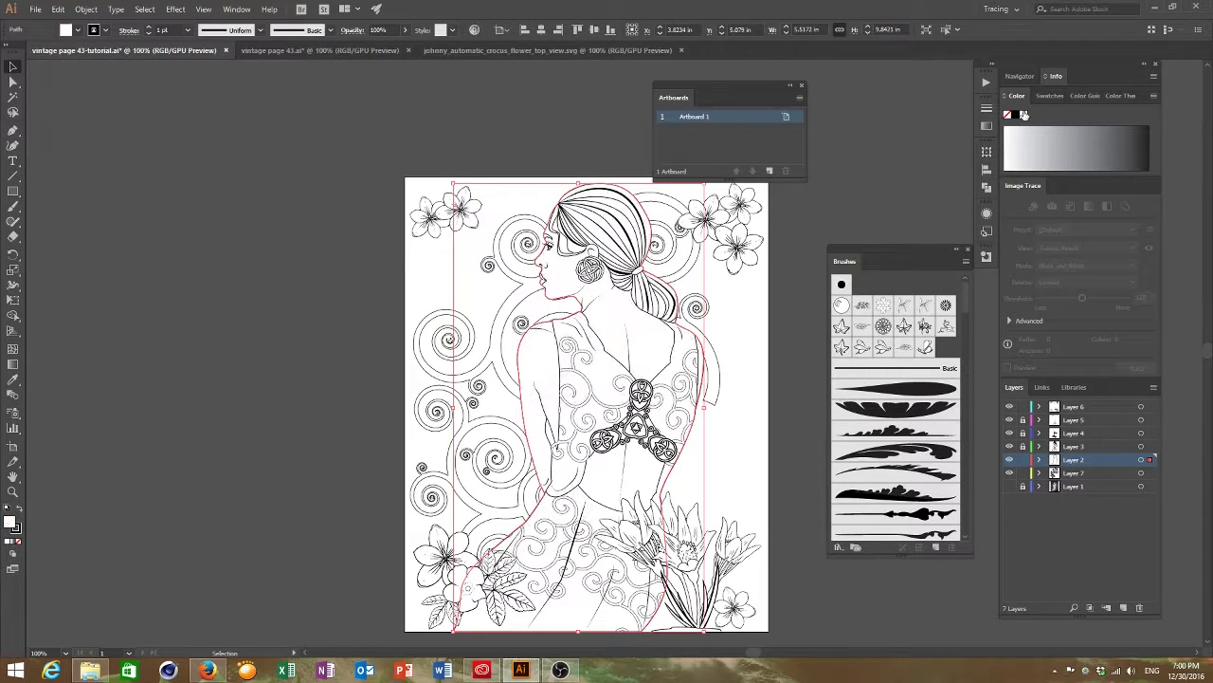
{"action": "left_click", "coordinate": [234, 309]}
Step: Add Layers 8 and 9, paste the copied vine border and flowers in place on Layer 9, and move it below Layer 7
{"action": "key", "text": "ctrl+l"}
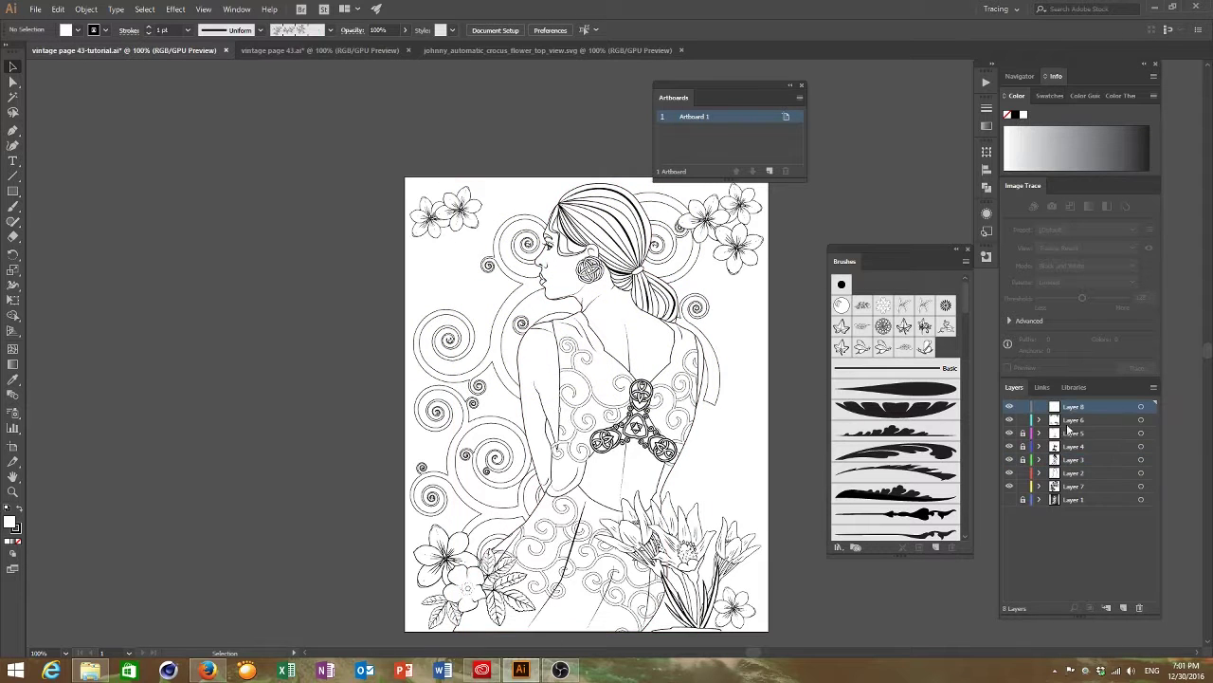
{"action": "left_click", "coordinate": [1118, 603]}
{"action": "left_click", "coordinate": [58, 8]}
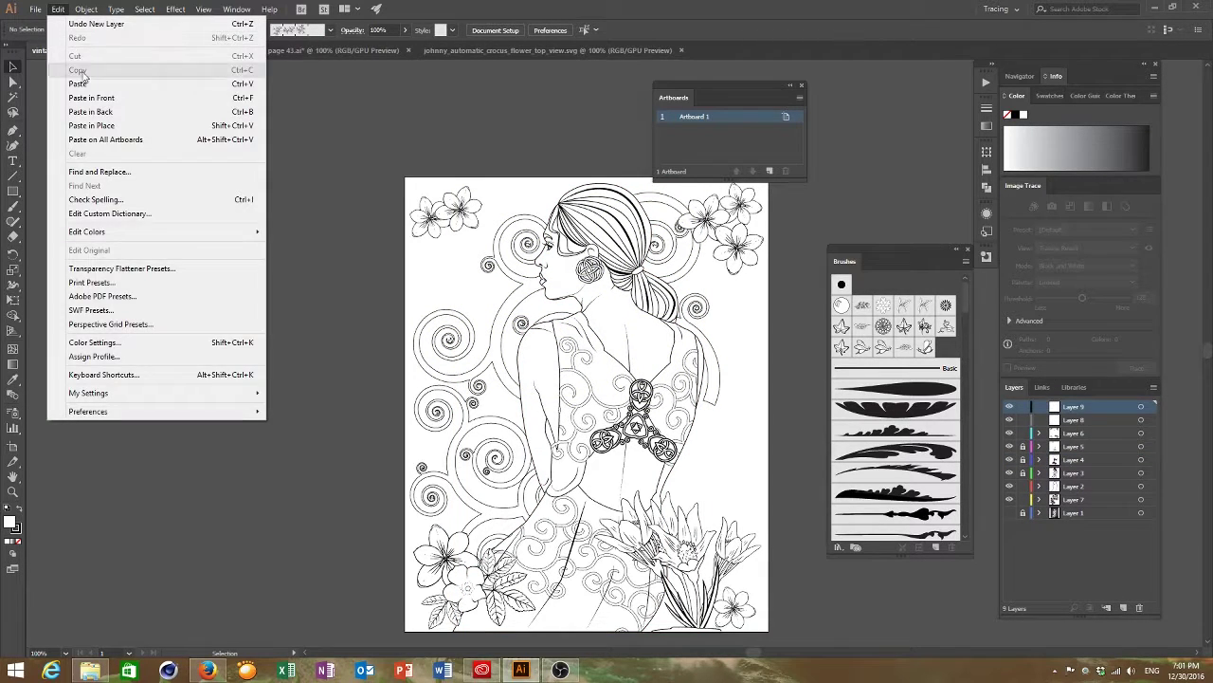
{"action": "left_click", "coordinate": [95, 125]}
{"action": "left_click", "coordinate": [257, 280]}
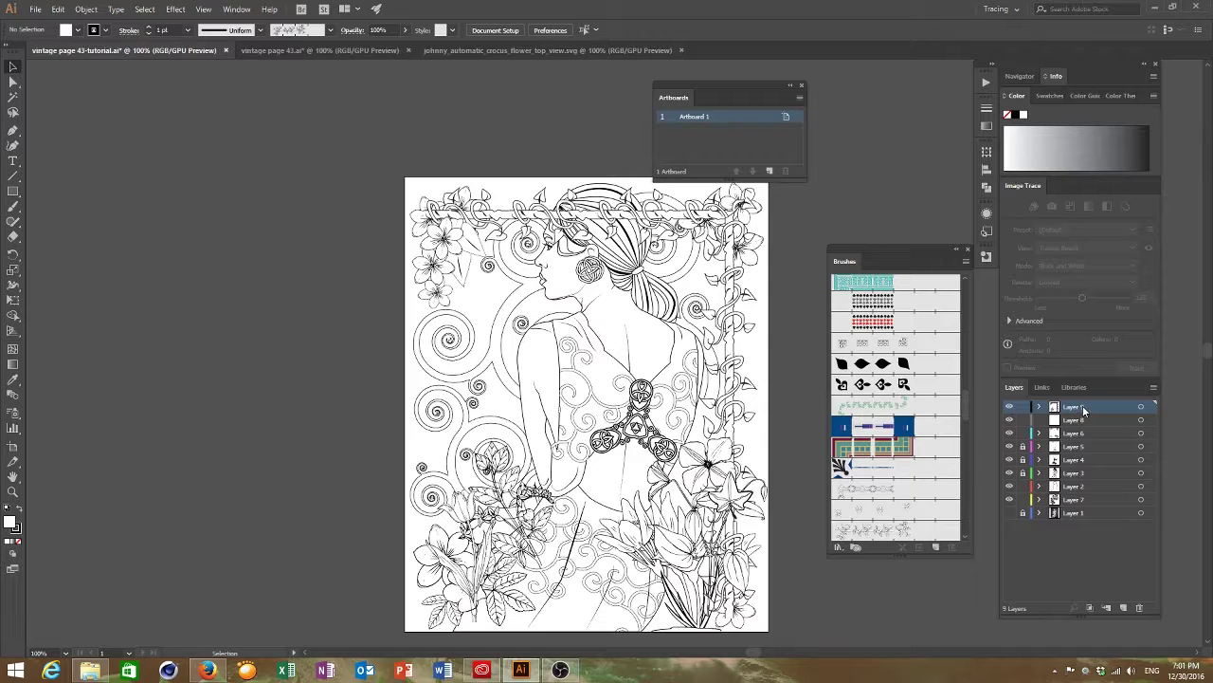
{"action": "left_click_drag", "start_coordinate": [1086, 409], "coordinate": [1081, 506]}
Step: Move Layer 9 directly above Layer 7 so the vines and flowers sit in front of the swirls
{"action": "left_click", "coordinate": [479, 495]}
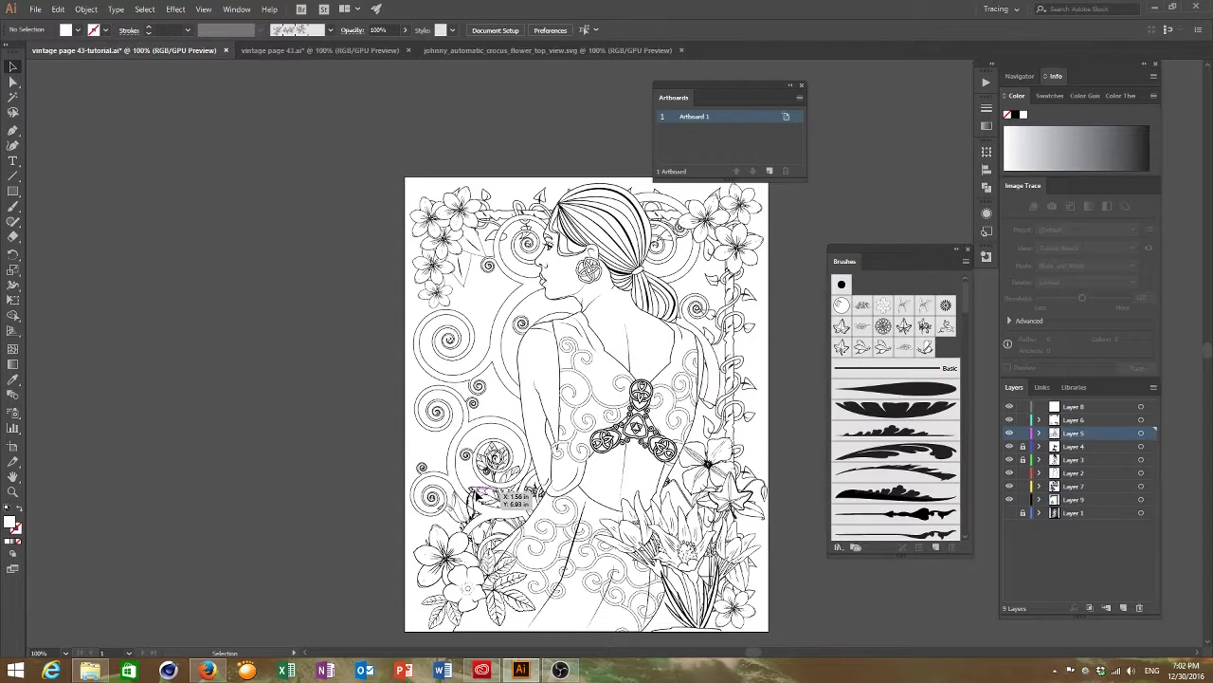
{"action": "left_click", "coordinate": [479, 495]}
{"action": "left_click", "coordinate": [385, 487]}
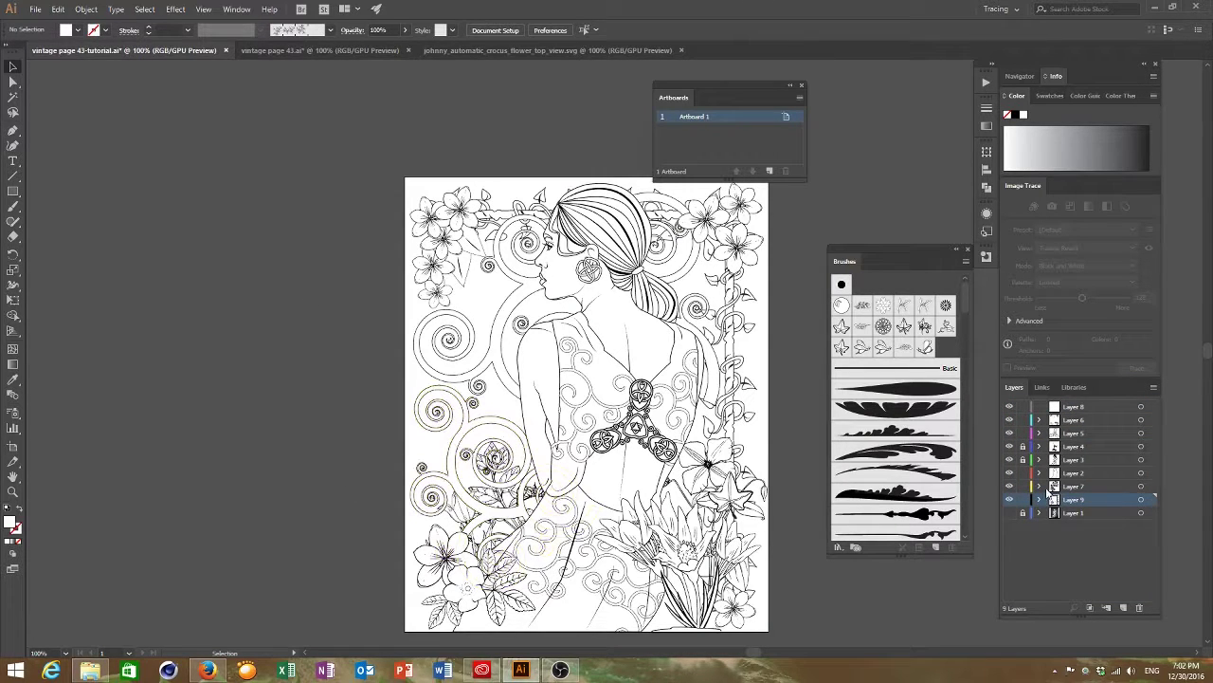
{"action": "left_click_drag", "start_coordinate": [1072, 498], "coordinate": [1077, 484]}
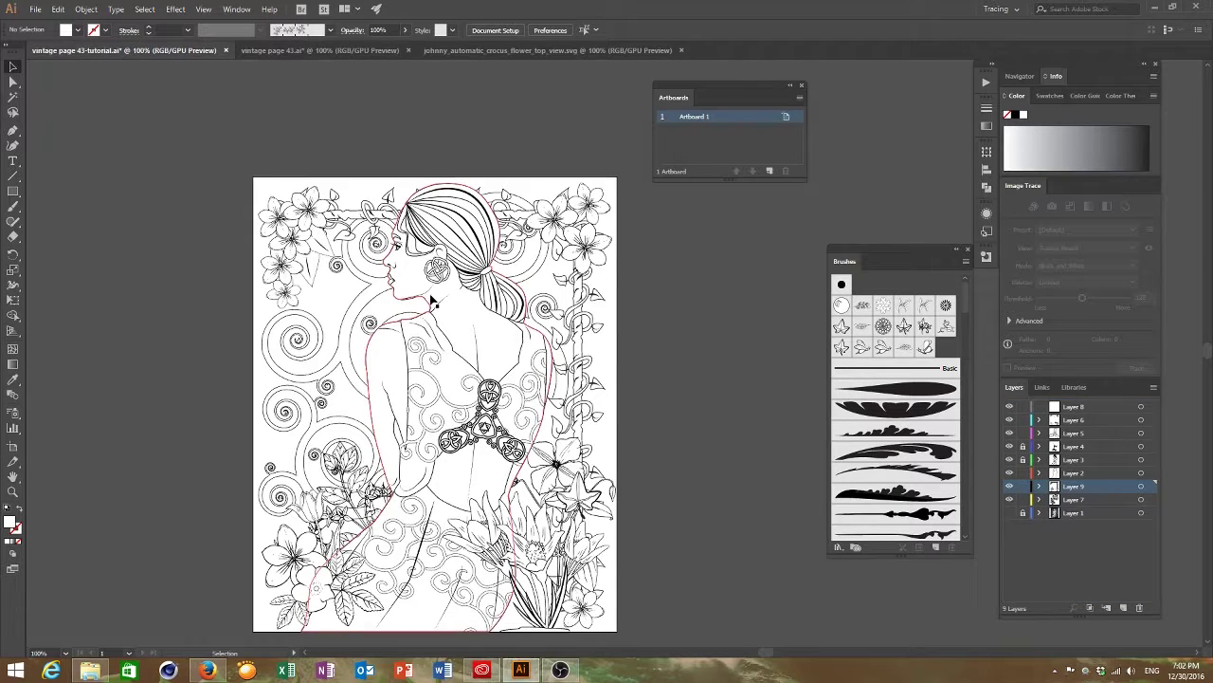
{"action": "key", "text": "ctrl+v"}
{"action": "left_click_drag", "start_coordinate": [304, 406], "coordinate": [284, 265]}
{"action": "left_click", "coordinate": [152, 311]}
{"action": "mouse_move", "coordinate": [299, 266]}
{"action": "left_mouse_down"}
{"action": "mouse_move", "coordinate": [332, 285]}
{"action": "mouse_move", "coordinate": [299, 266]}
{"action": "left_mouse_up"}
{"action": "key", "text": "Delete"}
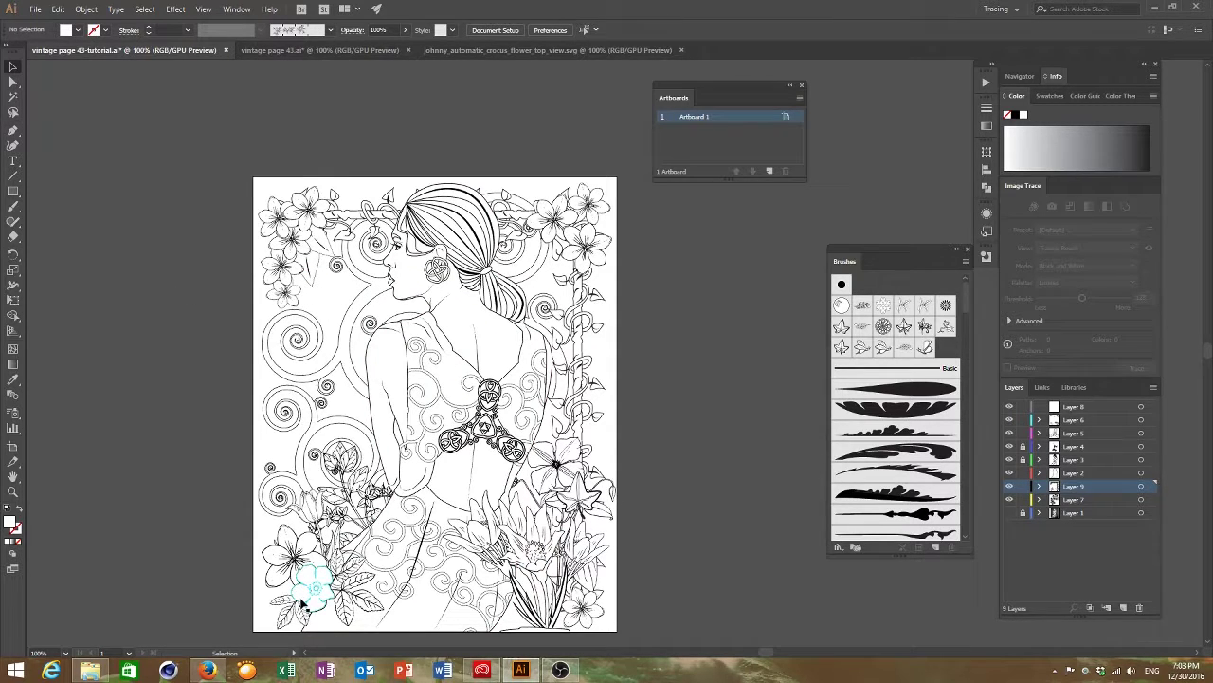
{"action": "left_click_drag", "start_coordinate": [303, 590], "coordinate": [363, 500]}
{"action": "key", "text": "Delete"}
Step: Inspect the swirl group on Layer 7 and the rectangular vine border path on Layer 9 by selecting each briefly
{"action": "left_click", "coordinate": [363, 284]}
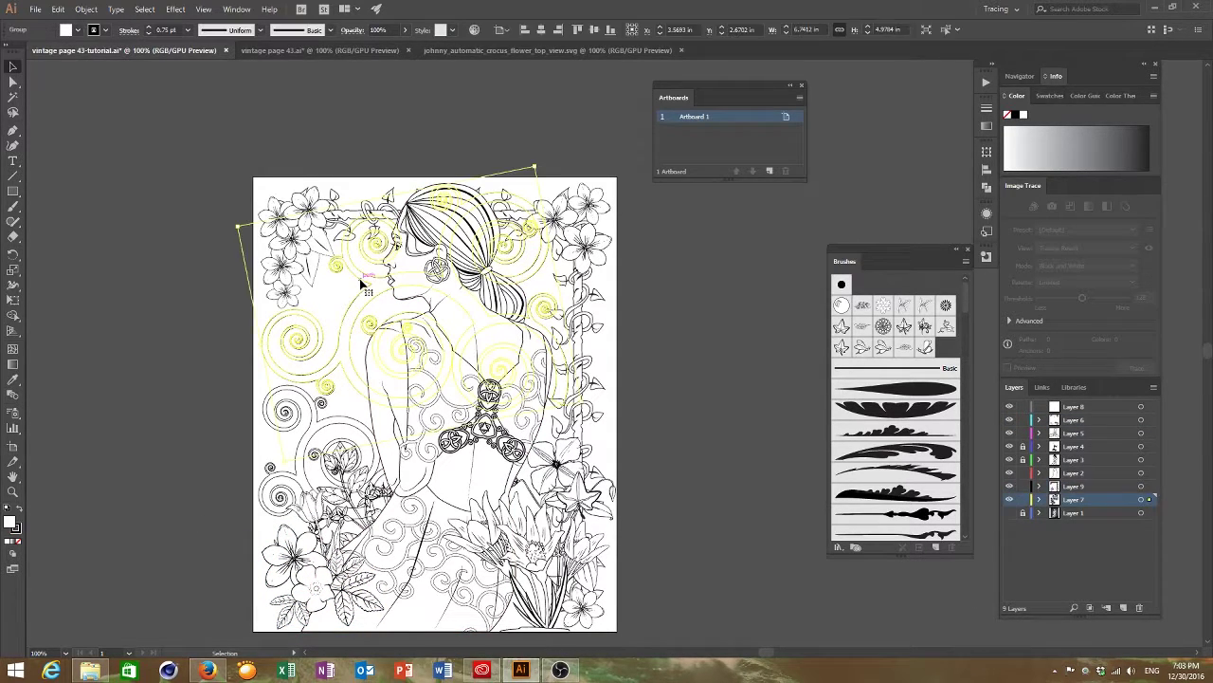
{"action": "left_click", "coordinate": [363, 176]}
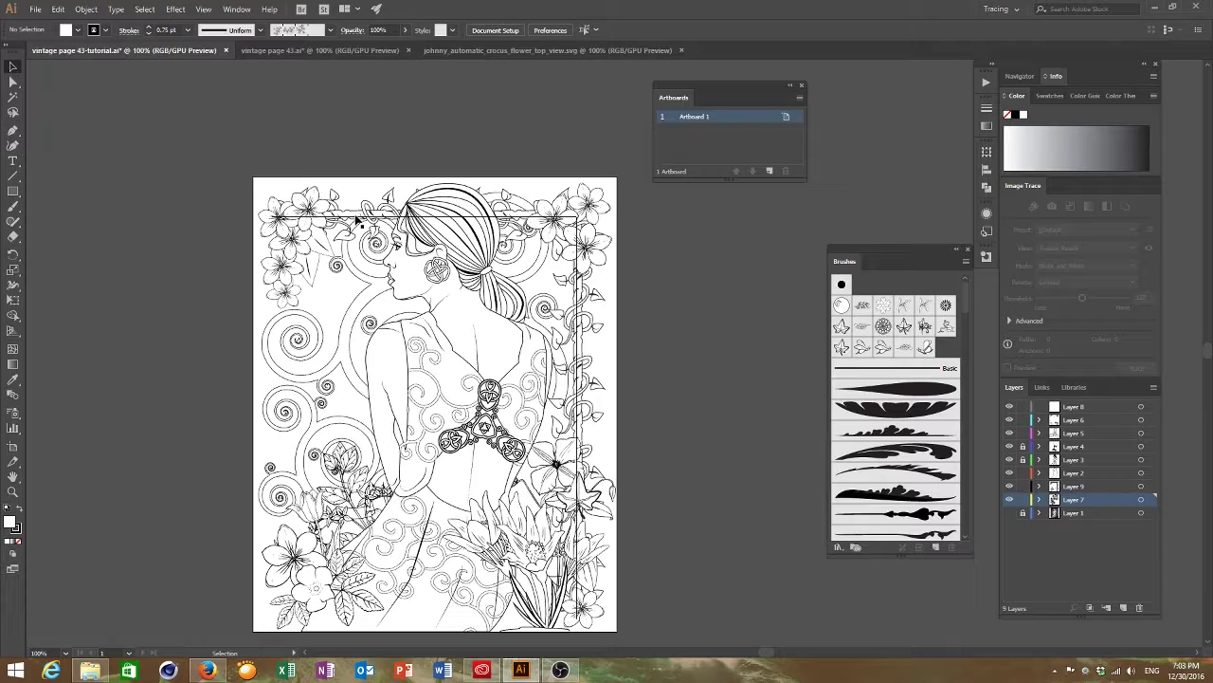
{"action": "left_click", "coordinate": [357, 220]}
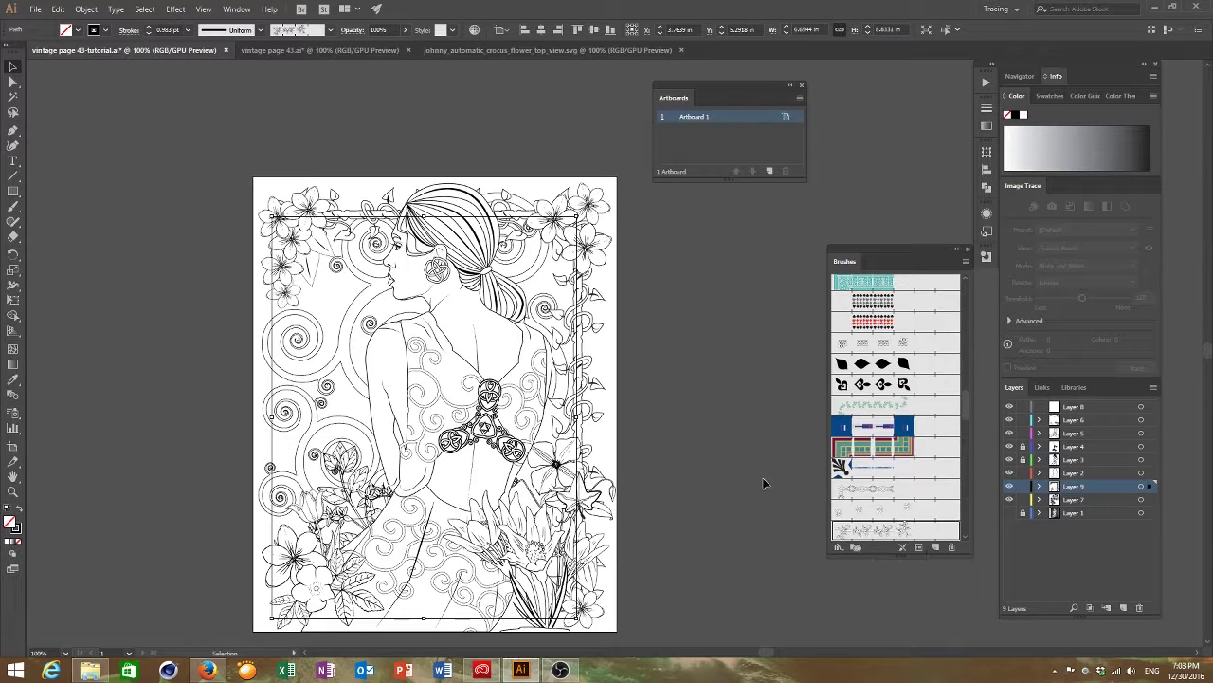
{"action": "left_click", "coordinate": [725, 464]}
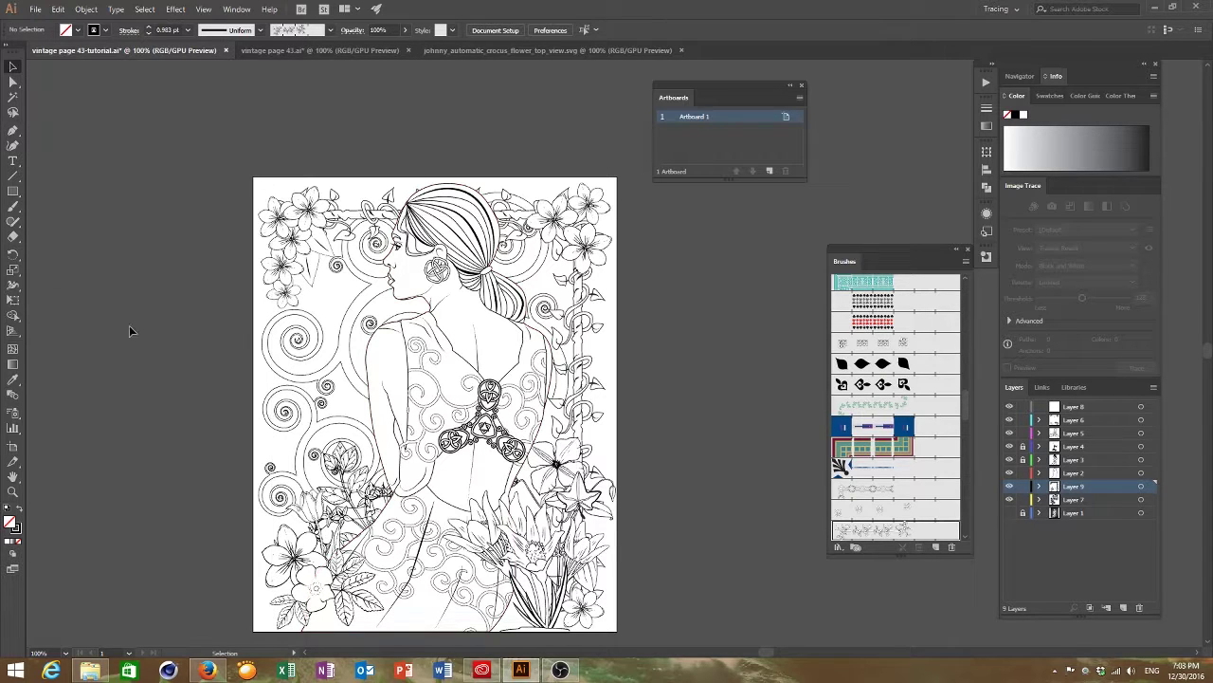
Step: Try the chain-link and neighbouring pattern brushes on the rectangular border path, and reapply its leafy vine brush
{"action": "left_click", "coordinate": [580, 389]}
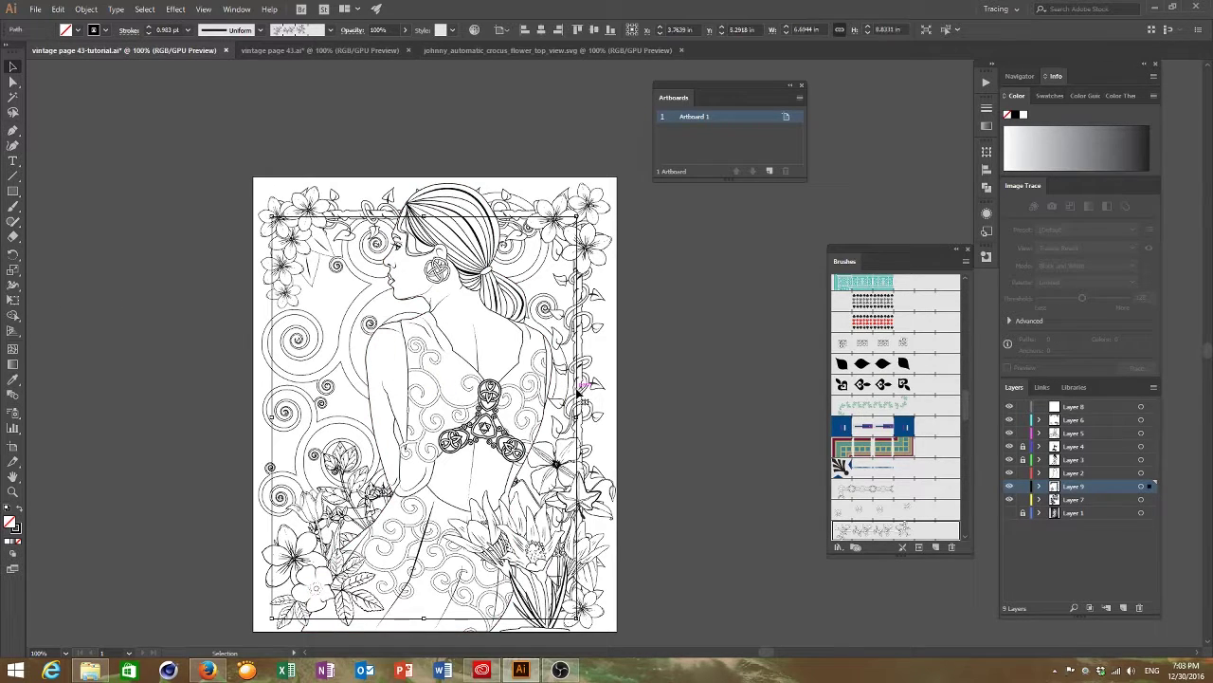
{"action": "left_click", "coordinate": [872, 490]}
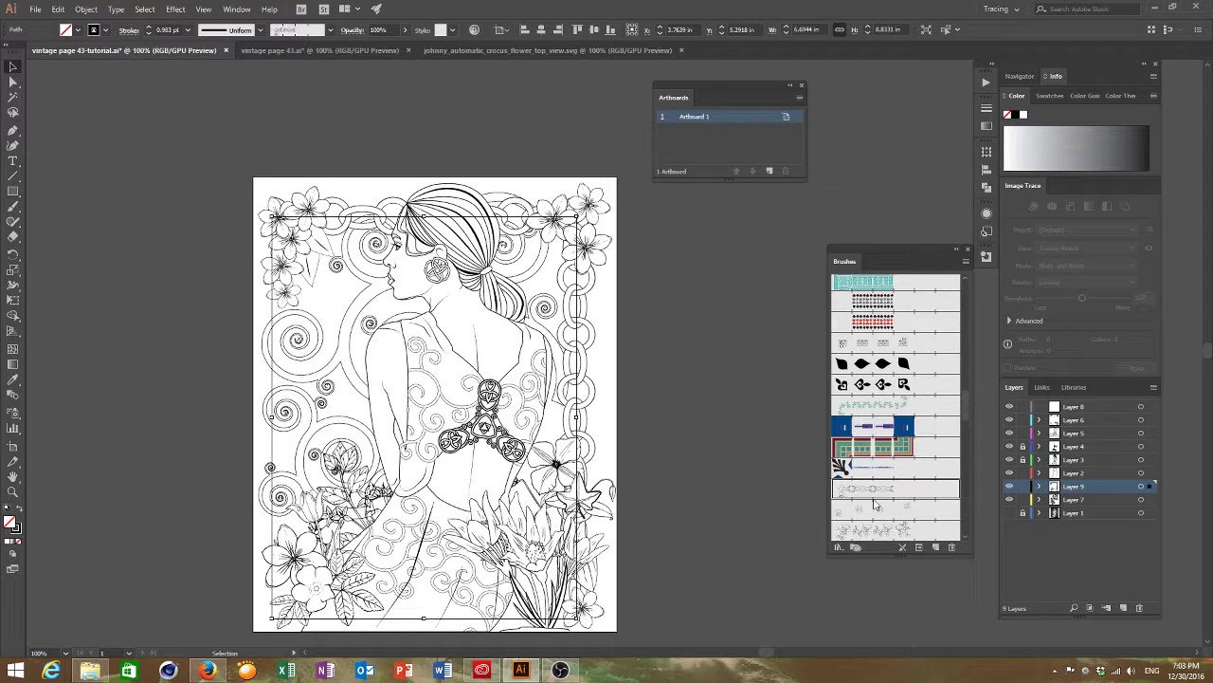
{"action": "left_click", "coordinate": [876, 512]}
{"action": "left_click", "coordinate": [876, 531]}
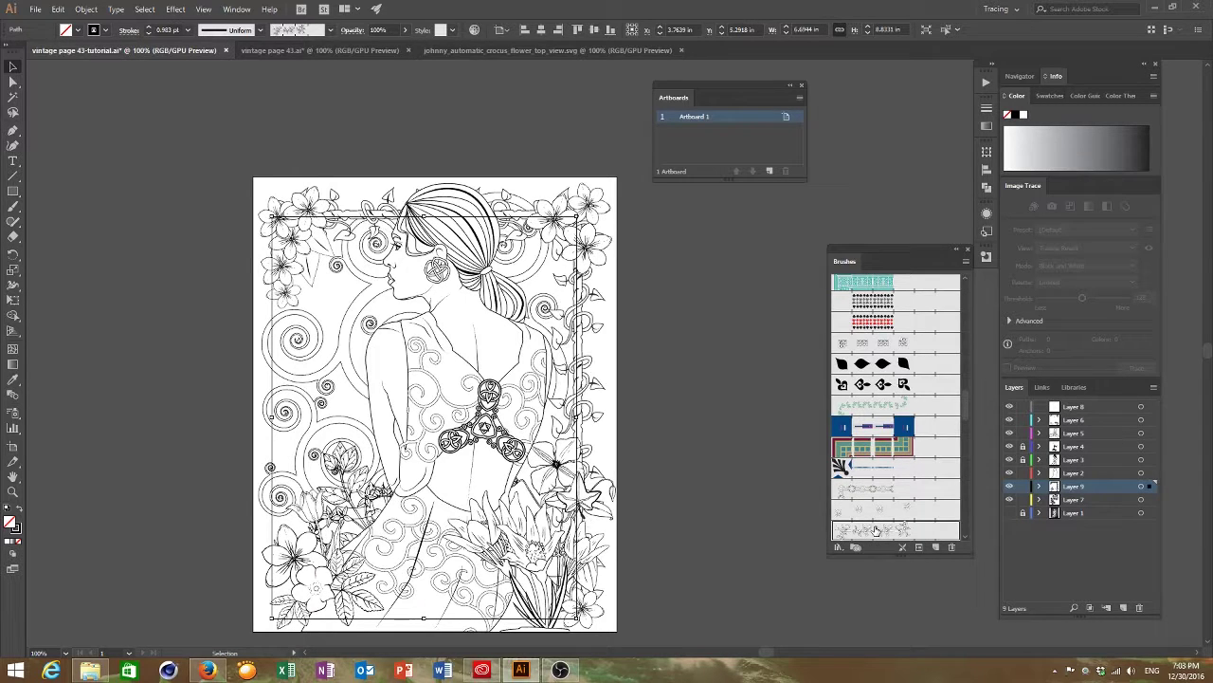
{"action": "left_click", "coordinate": [669, 412]}
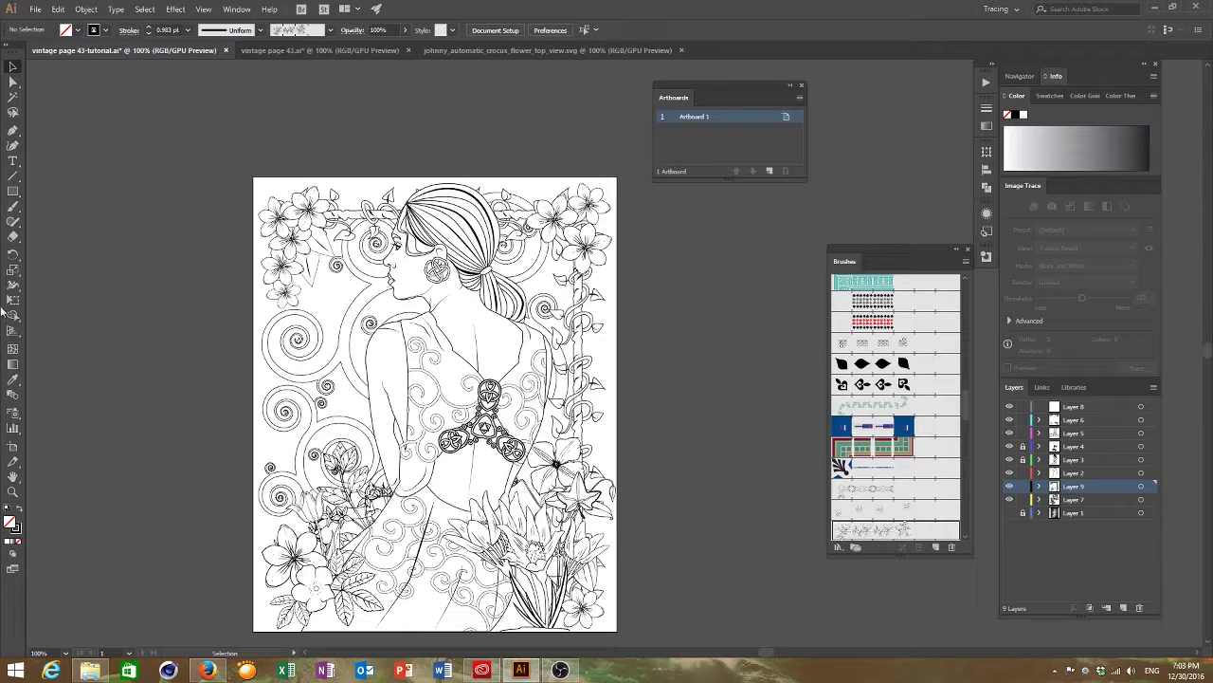
Step: Paint two wavy test strokes outside the page with the Paintbrush and the leafy vine pattern brush
{"action": "left_click", "coordinate": [14, 206]}
{"action": "left_click_drag", "start_coordinate": [171, 302], "coordinate": [133, 447]}
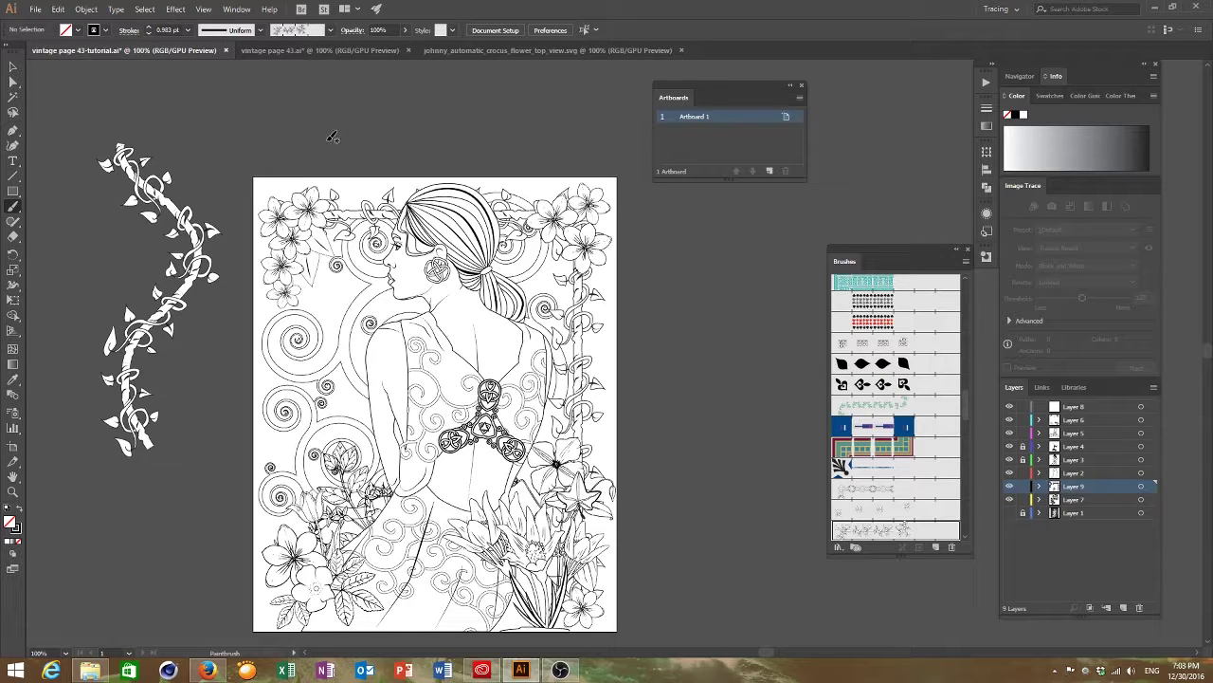
{"action": "mouse_move", "coordinate": [480, 106]}
{"action": "left_mouse_down"}
{"action": "mouse_move", "coordinate": [510, 149]}
{"action": "mouse_move", "coordinate": [565, 128]}
{"action": "left_mouse_up"}
{"action": "mouse_move", "coordinate": [663, 205]}
{"action": "left_mouse_down"}
{"action": "mouse_move", "coordinate": [657, 277]}
{"action": "mouse_move", "coordinate": [701, 323]}
{"action": "left_mouse_up"}
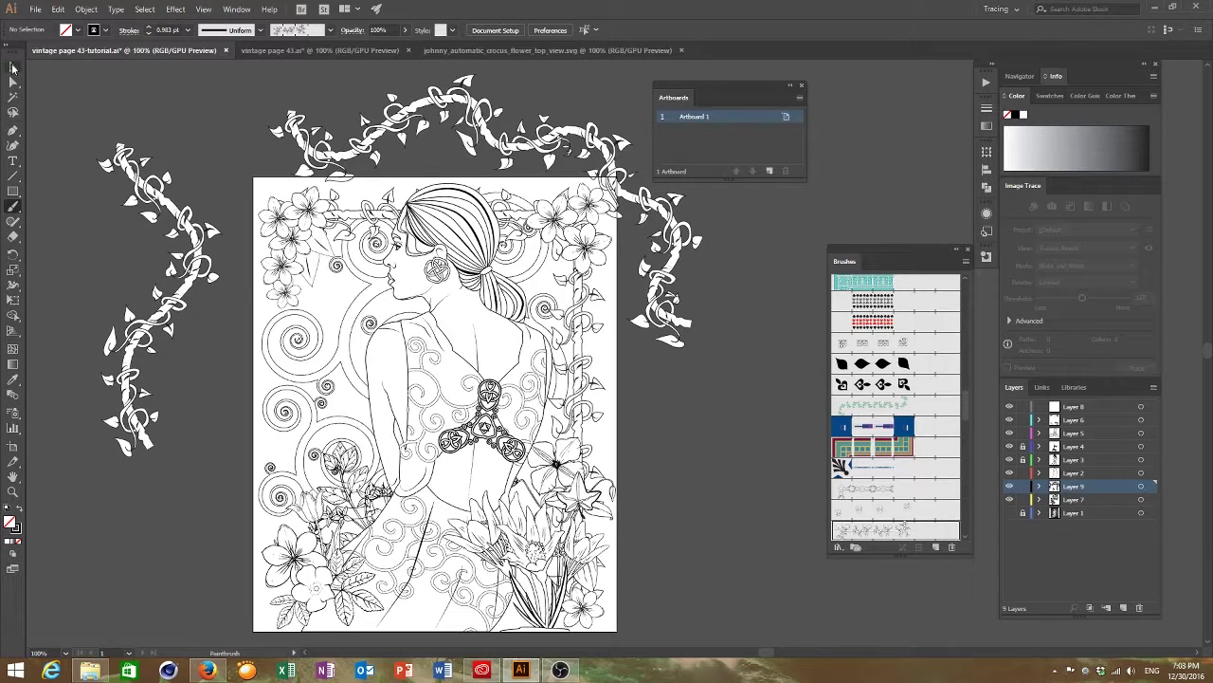
Step: Delete both vine test strokes outside the page
{"action": "left_click", "coordinate": [13, 66]}
{"action": "left_click", "coordinate": [157, 212]}
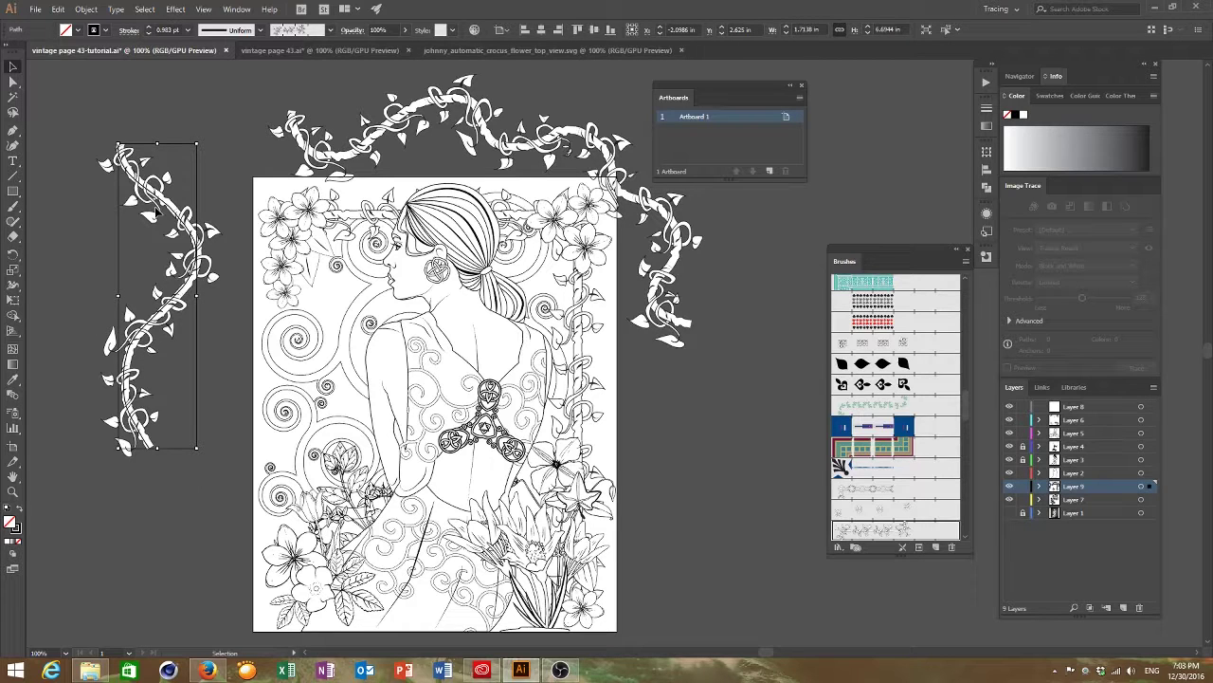
{"action": "key", "text": "Delete"}
{"action": "left_click", "coordinate": [364, 141]}
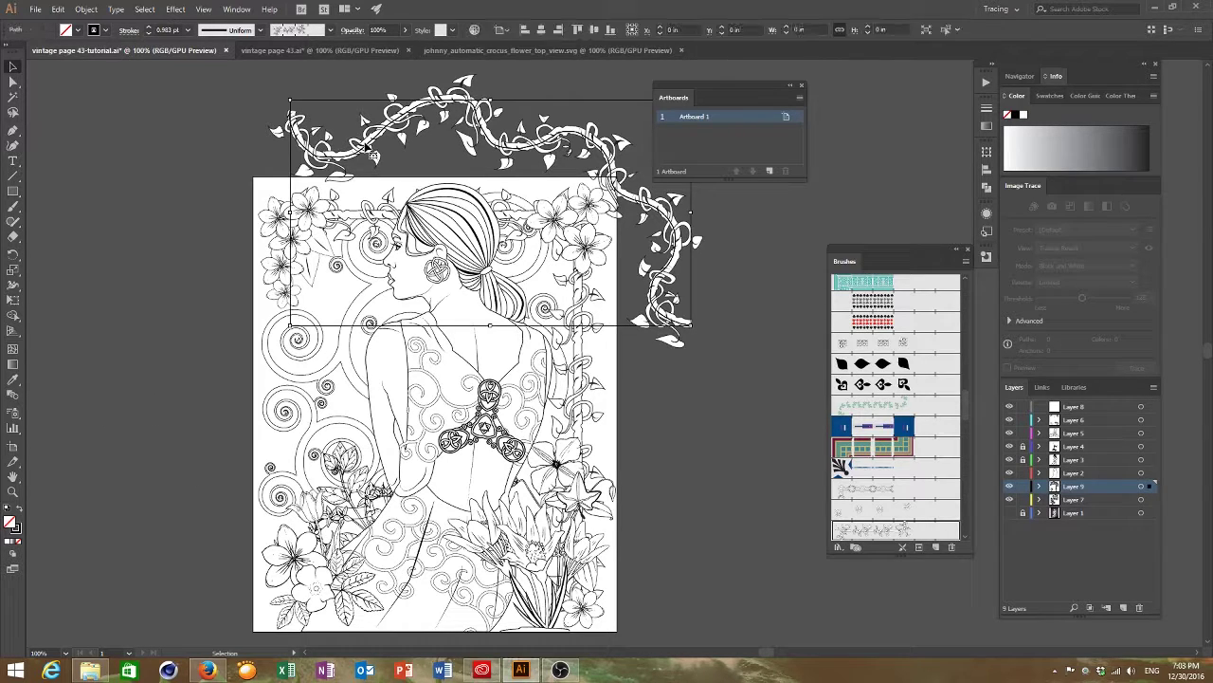
{"action": "key", "text": "Delete"}
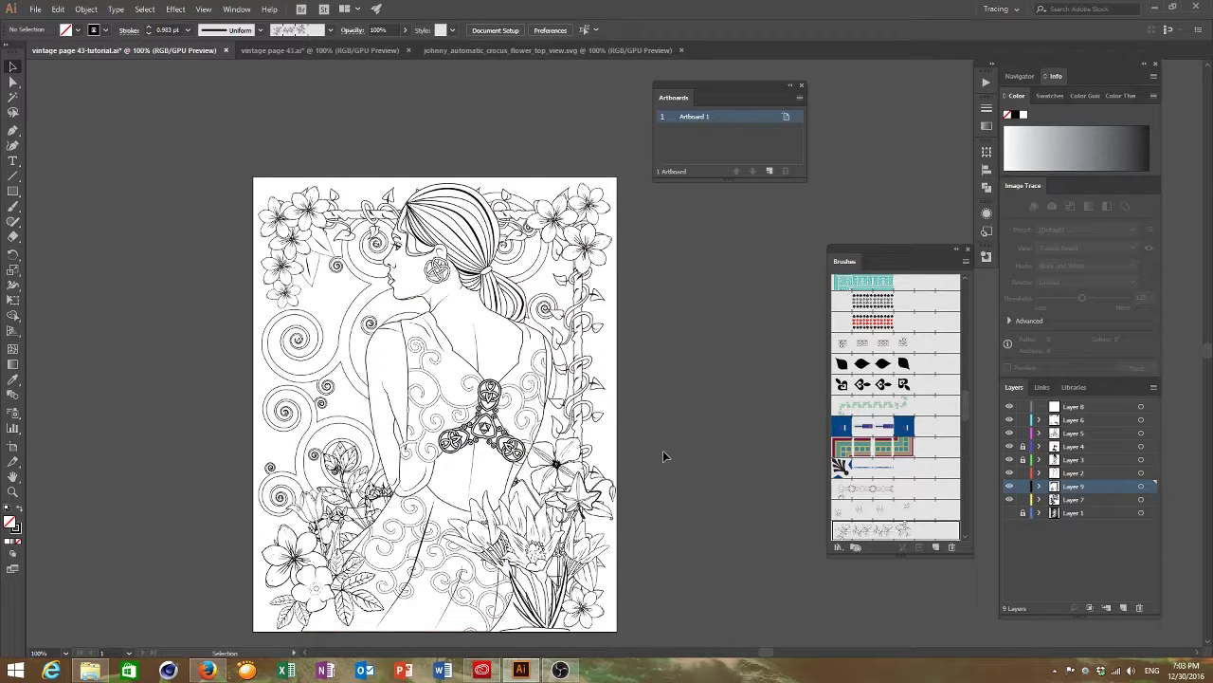
Step: Examine the line art at 300% around the back ornament, shoulders, head and earring
{"action": "scroll", "coordinate": [503, 449], "scroll_direction": "down", "scroll_amount": 1}
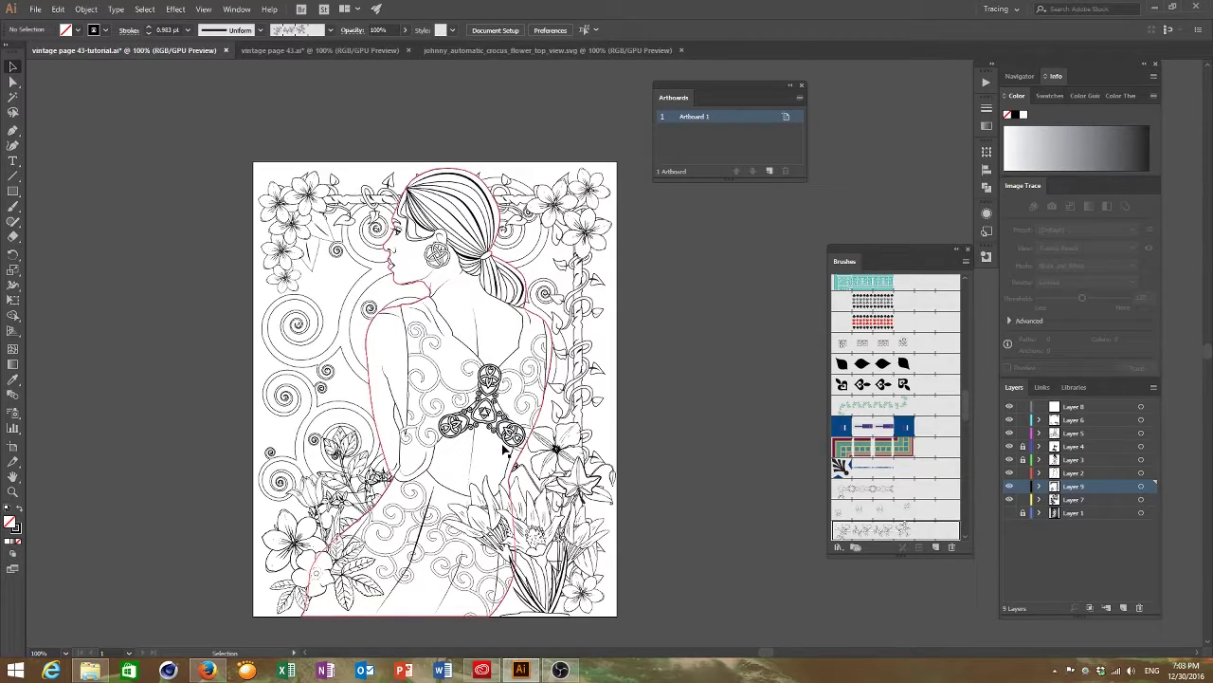
{"action": "scroll", "coordinate": [503, 448], "scroll_direction": "up", "scroll_amount": 2}
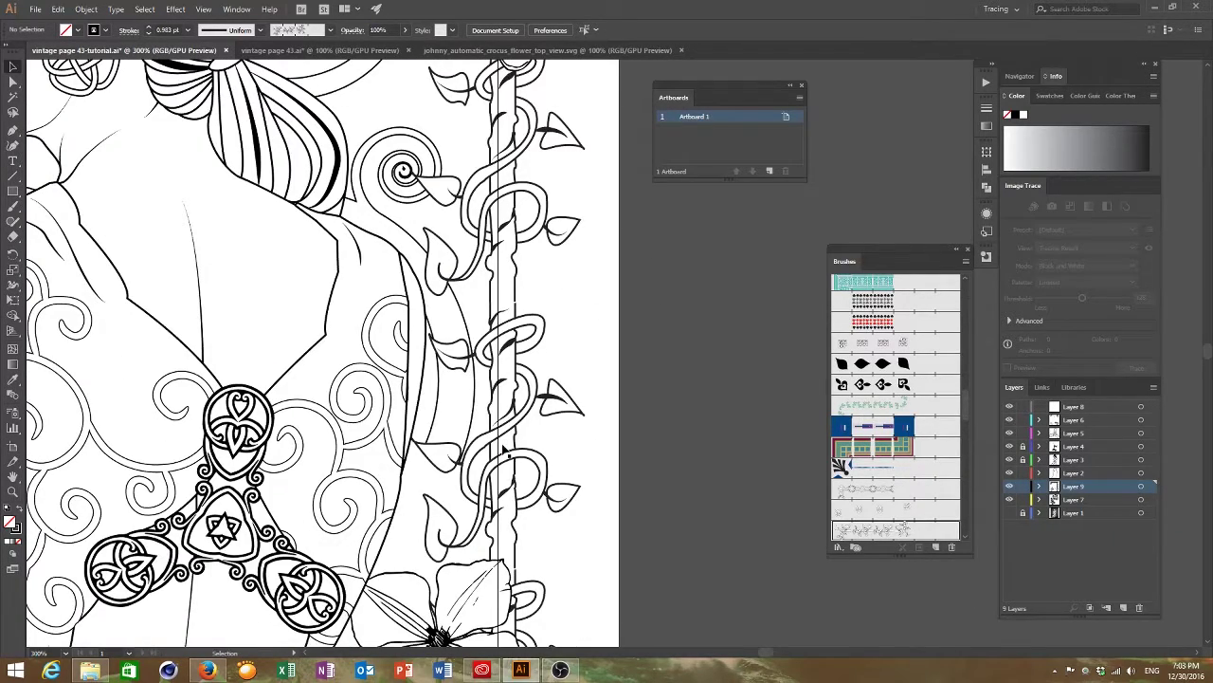
{"action": "scroll", "coordinate": [747, 637], "scroll_direction": "left", "scroll_amount": 5}
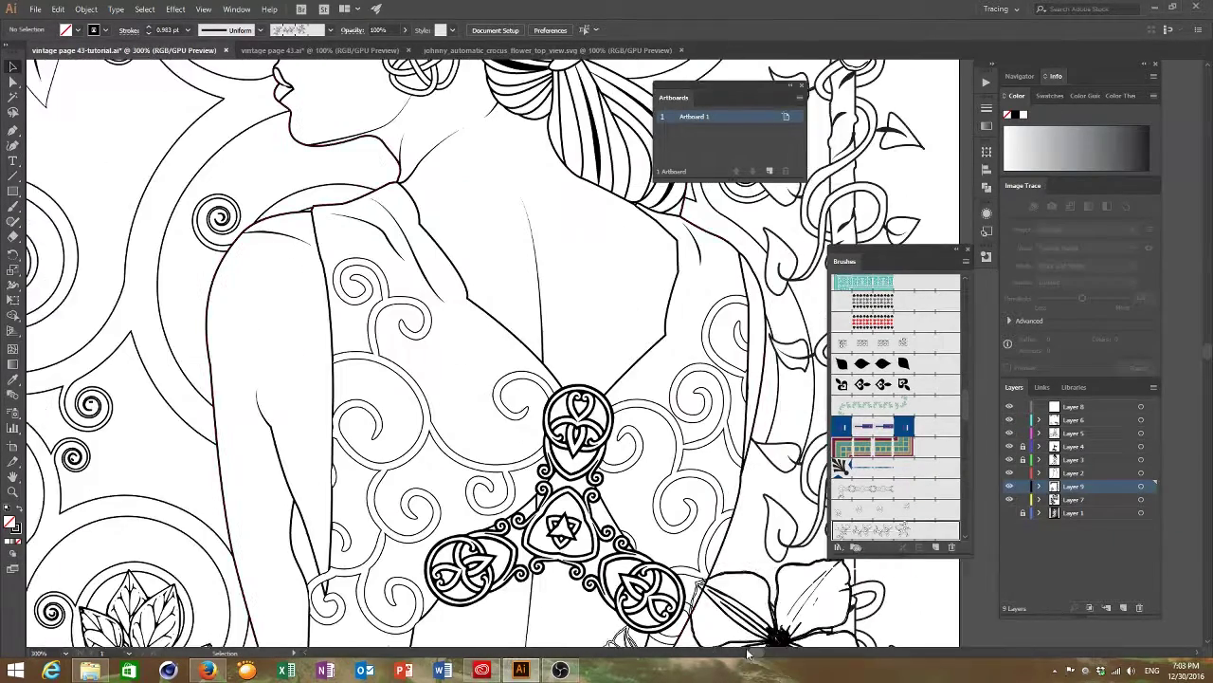
{"action": "scroll", "coordinate": [368, 349], "scroll_direction": "up", "scroll_amount": 10}
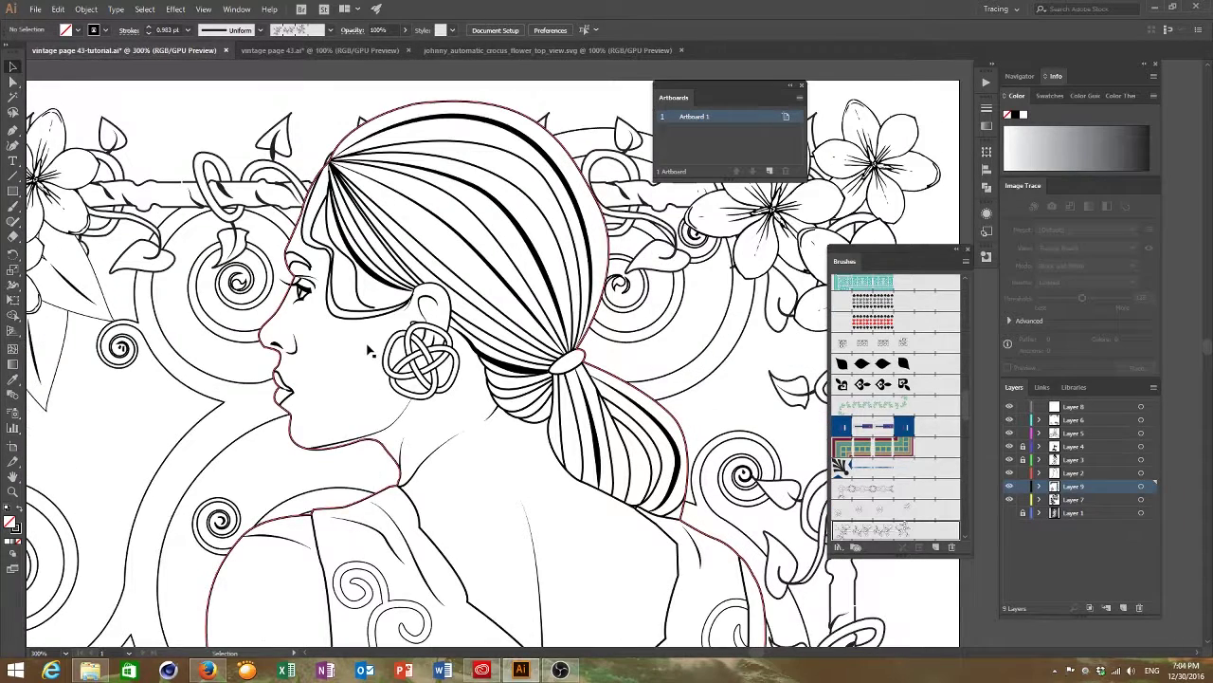
{"action": "scroll", "coordinate": [368, 349], "scroll_direction": "up", "scroll_amount": 1}
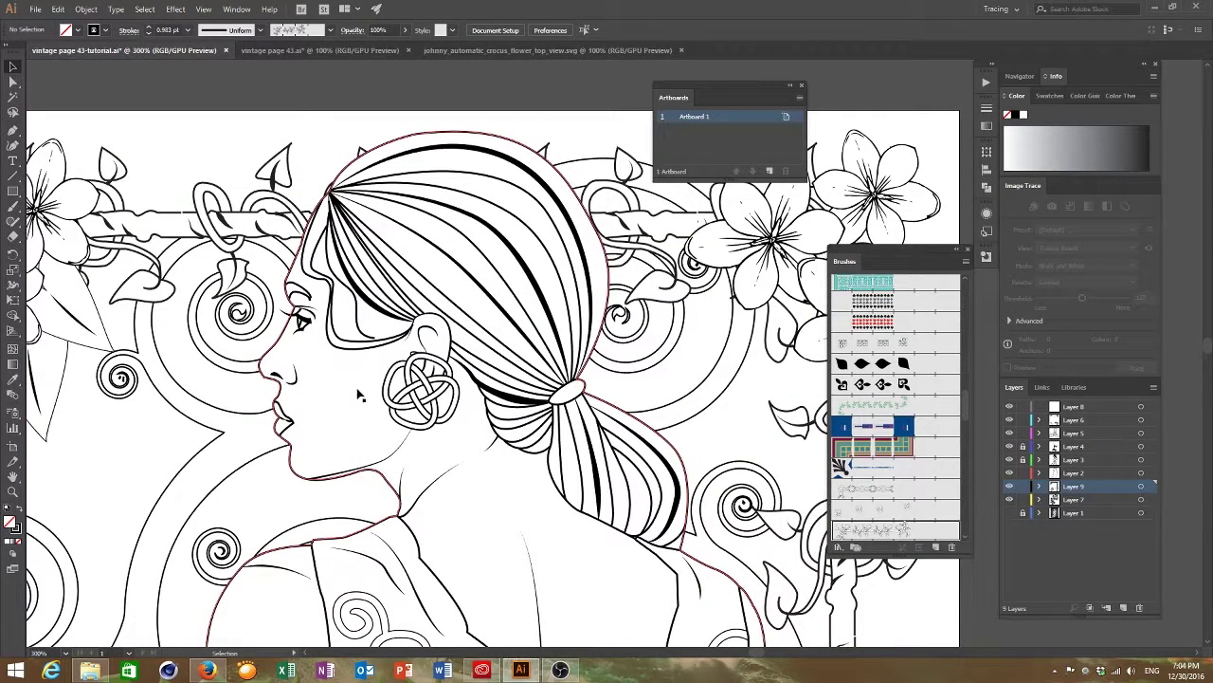